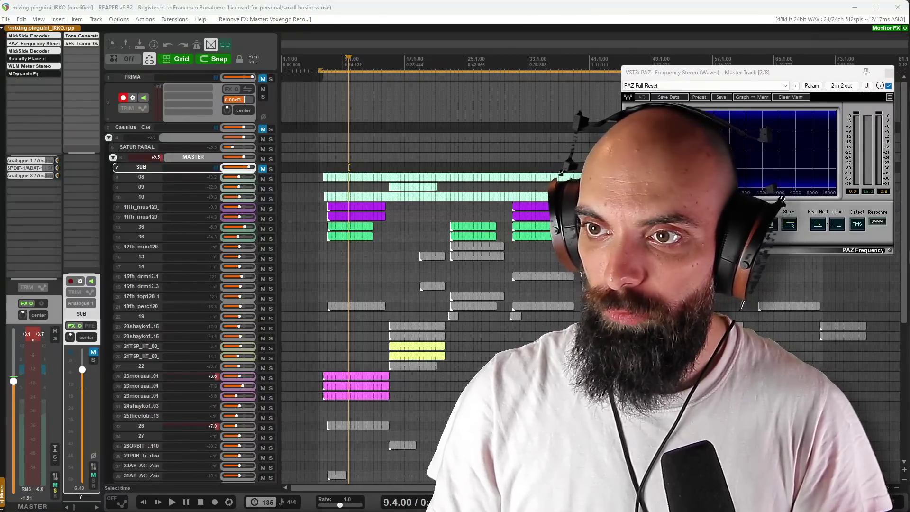
Play CLUBLIFE Episode 858 on Apple Podcasts in the browser, skip ahead to about 25:55 and pause it
mouse_move(909, 102)
left_click(858, 135)
scroll(420, 272, "down", 1)
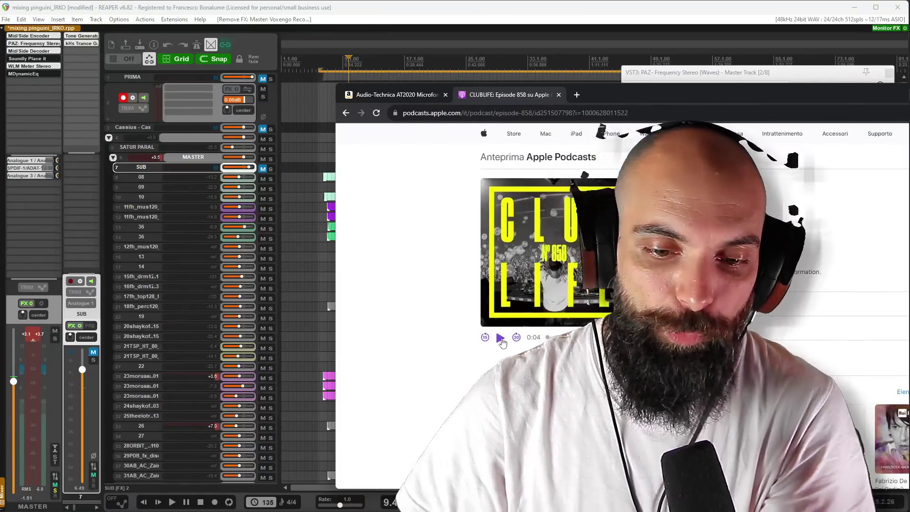
left_click_drag(719, 101, 306, 81)
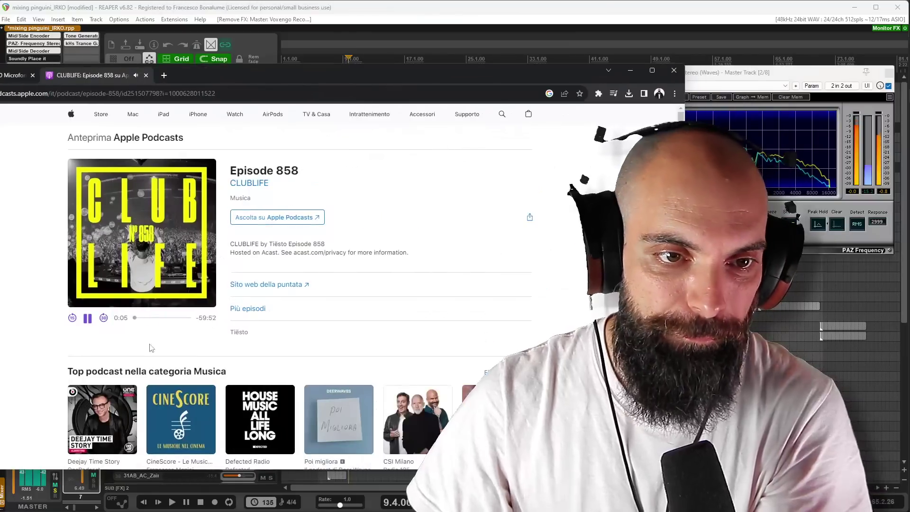
left_click(145, 318)
left_click(146, 318)
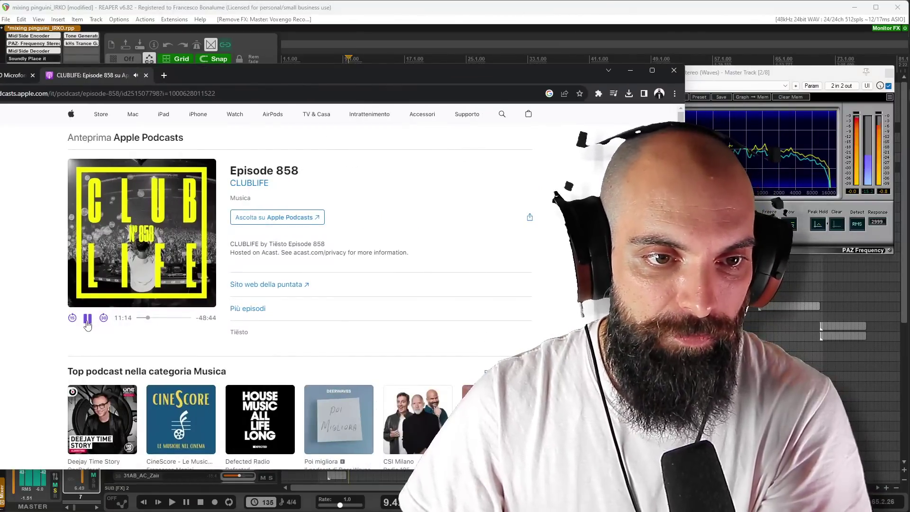
left_click_drag(149, 318, 161, 318)
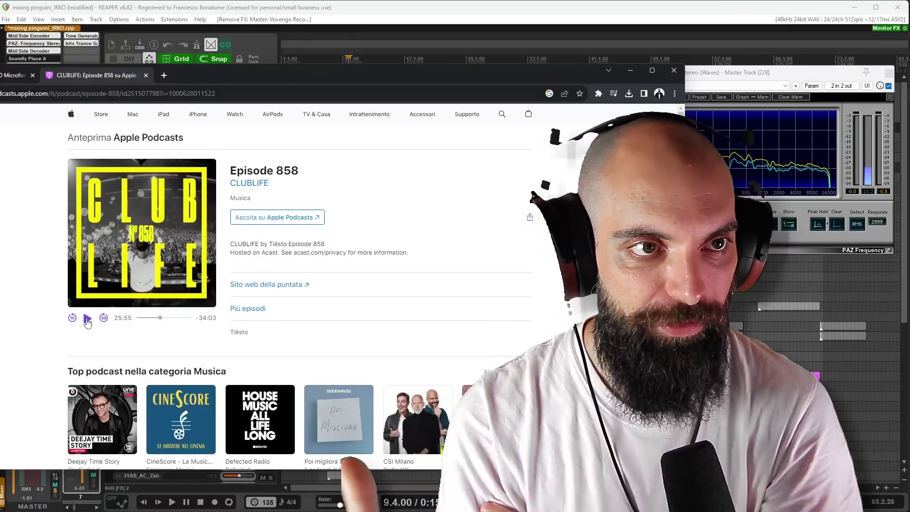
Play the opening second of the StudioBeat3 video by Studio Sound Service on Facebook and pause it
left_click(246, 12)
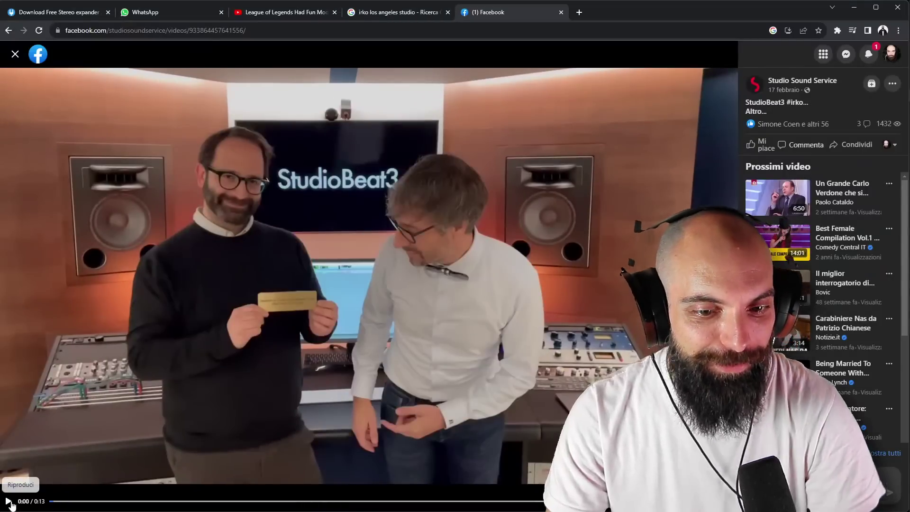
left_click(8, 501)
left_click(8, 502)
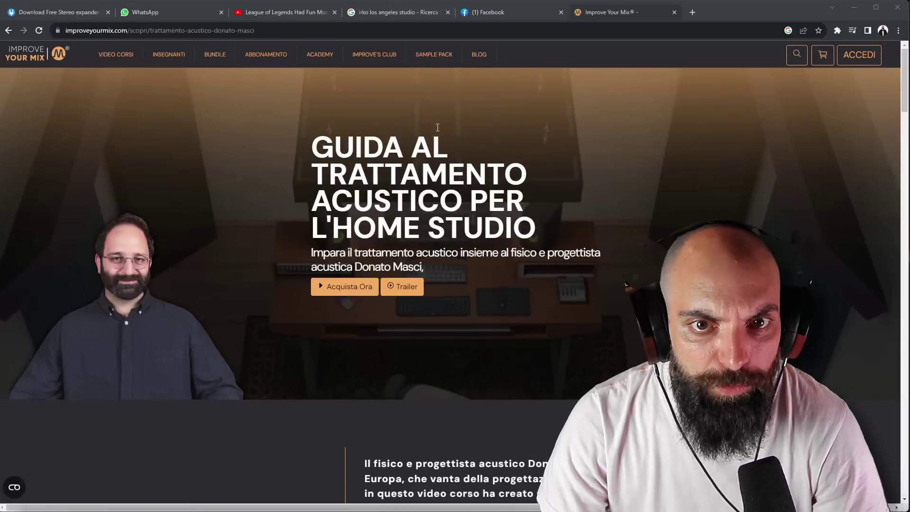
Review the description and course programme on the Improve Your Mix page about home studio acoustic treatment
scroll(476, 158, "down", 10)
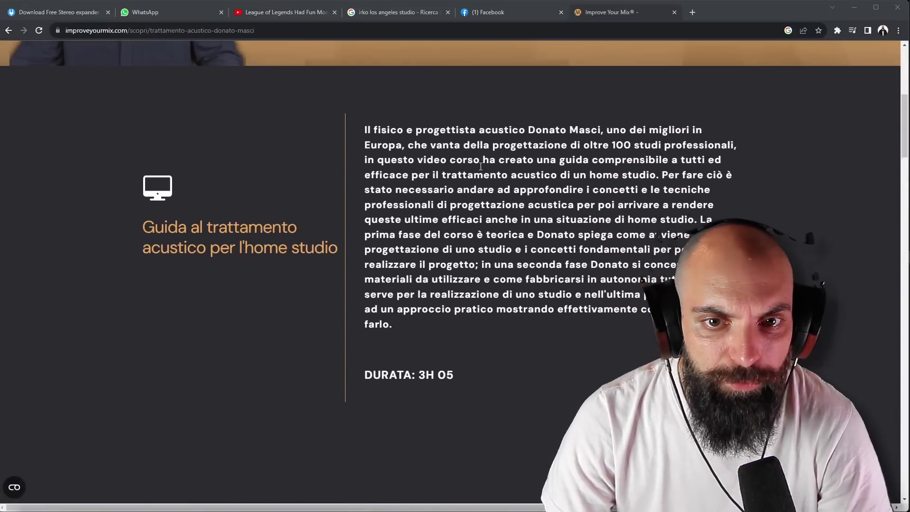
scroll(480, 166, "down", 10)
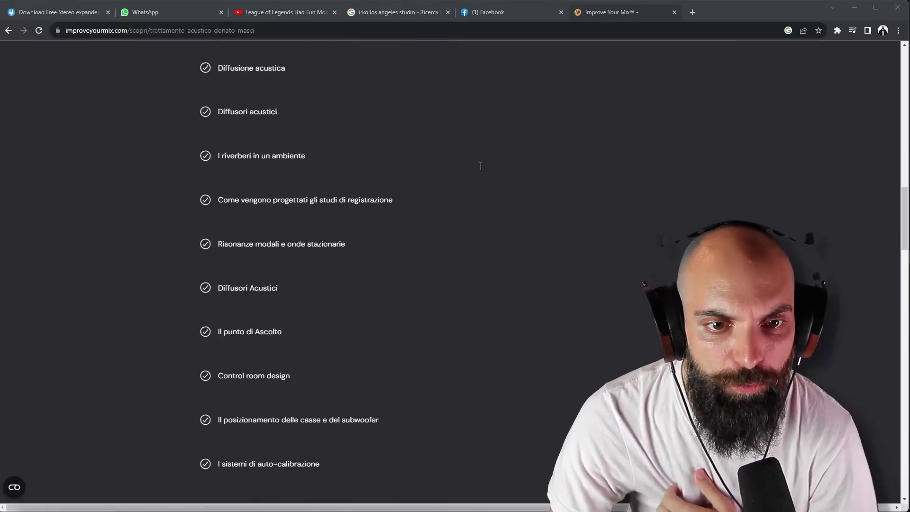
scroll(480, 166, "up", 5)
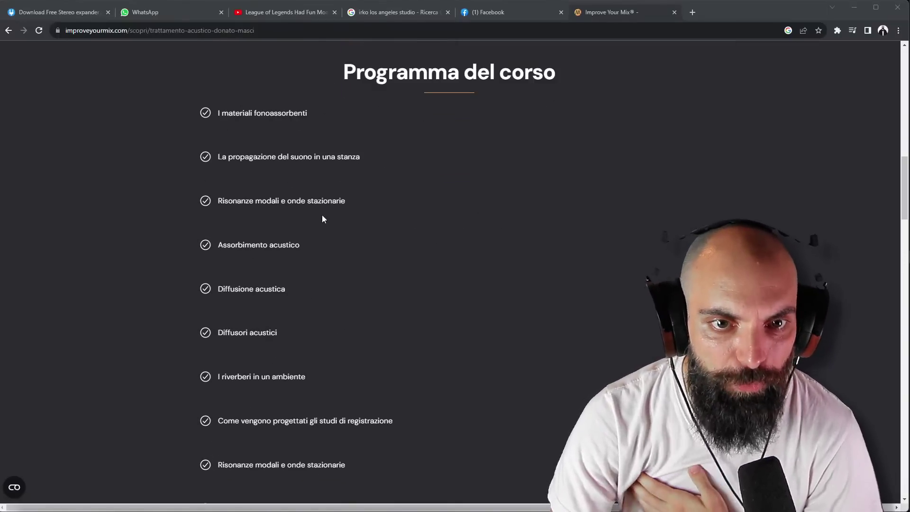
scroll(290, 262, "down", 3)
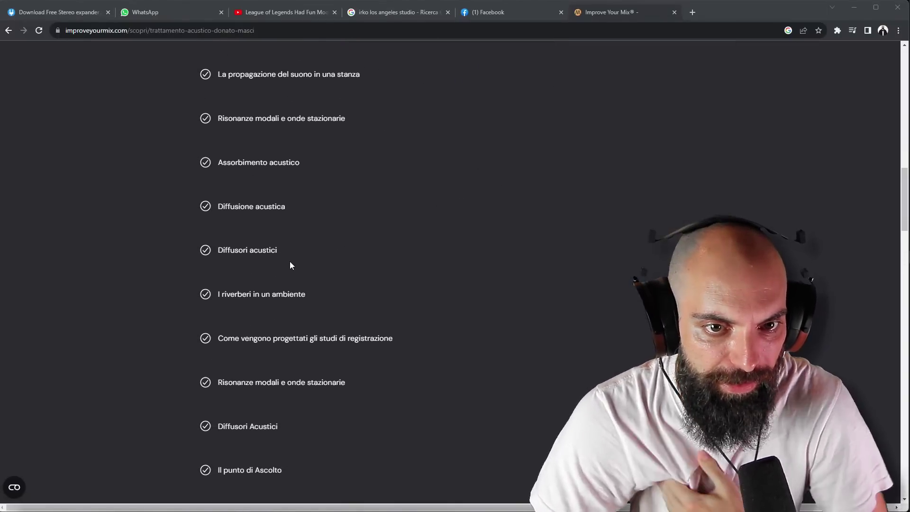
scroll(291, 265, "down", 4)
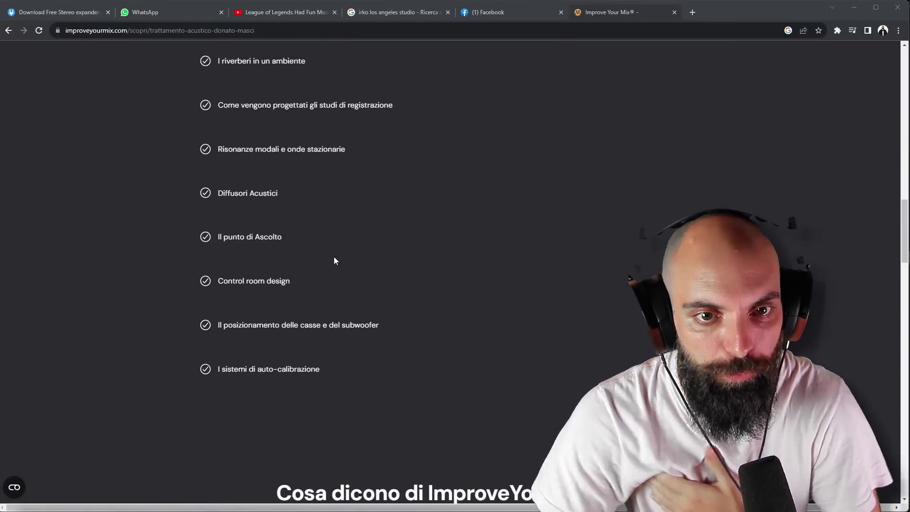
scroll(334, 260, "up", 20)
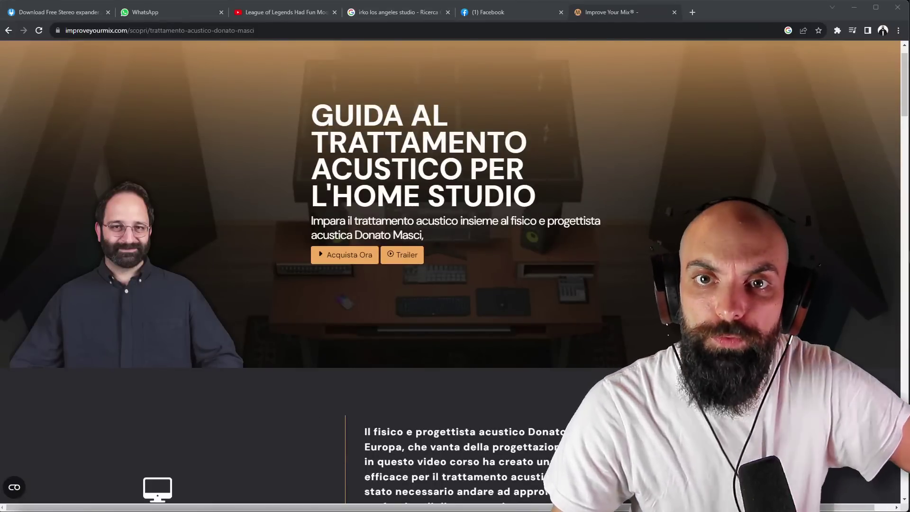
Close the course page and watch the StudioBeat3 Facebook video up to about 0:04
key("ctrl+w")
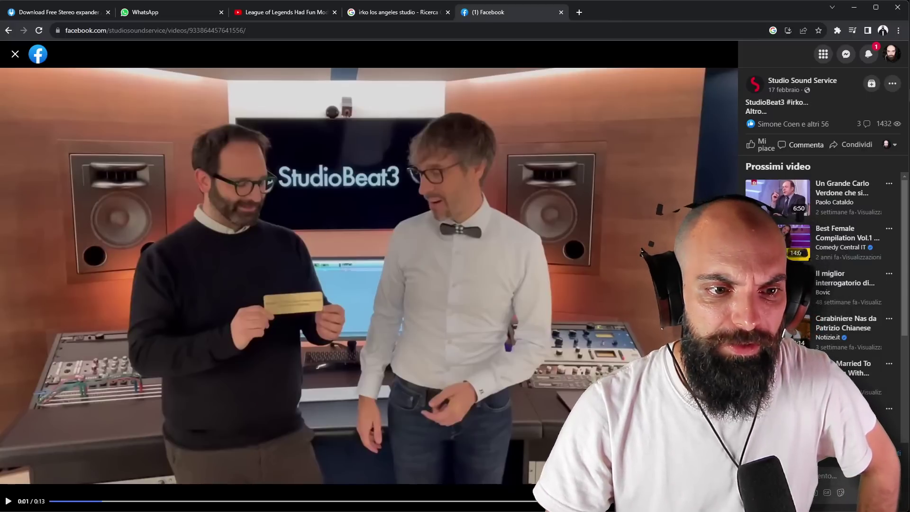
left_click(9, 502)
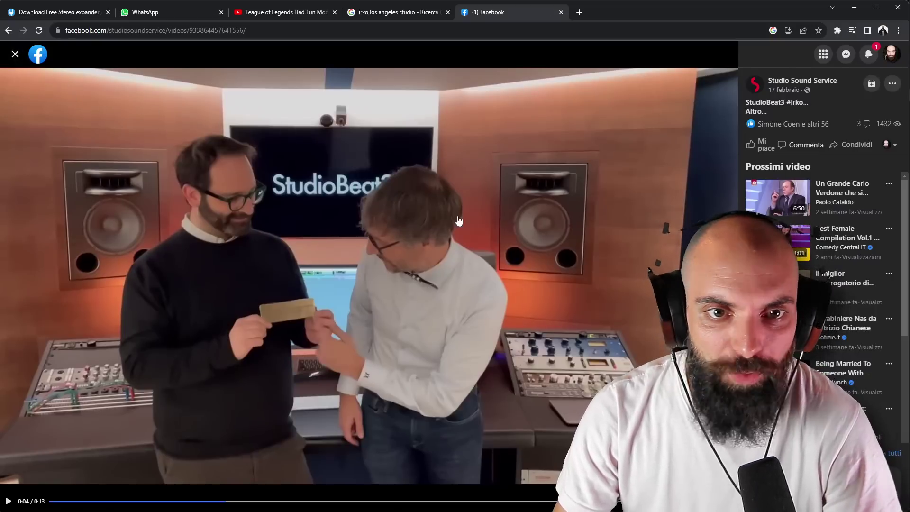
left_click(15, 55)
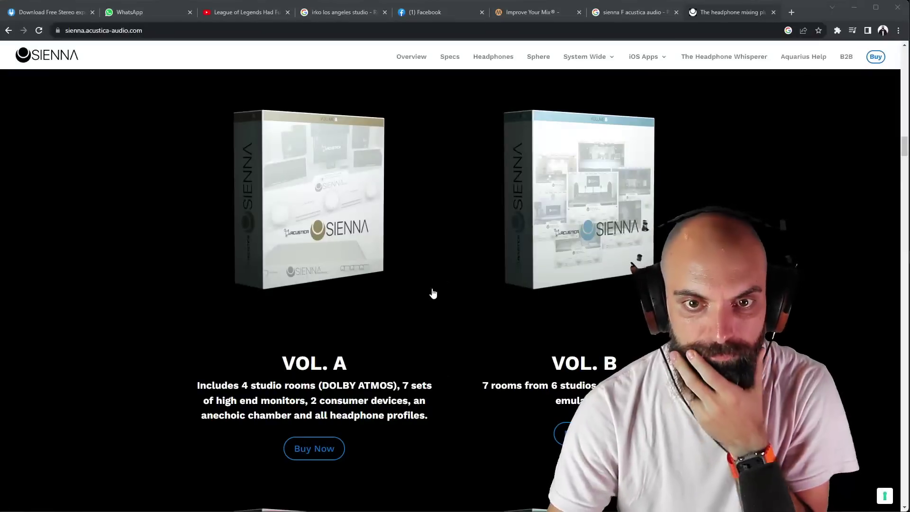
Browse the Sienna plug-in volumes on the Acustica Audio site, from Vol. A down to Vol. F
scroll(436, 285, "down", 12)
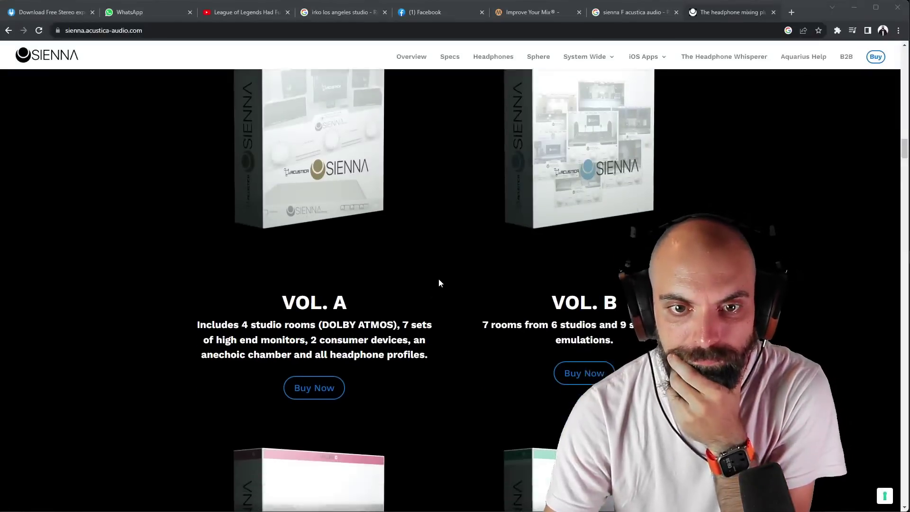
scroll(439, 280, "down", 4)
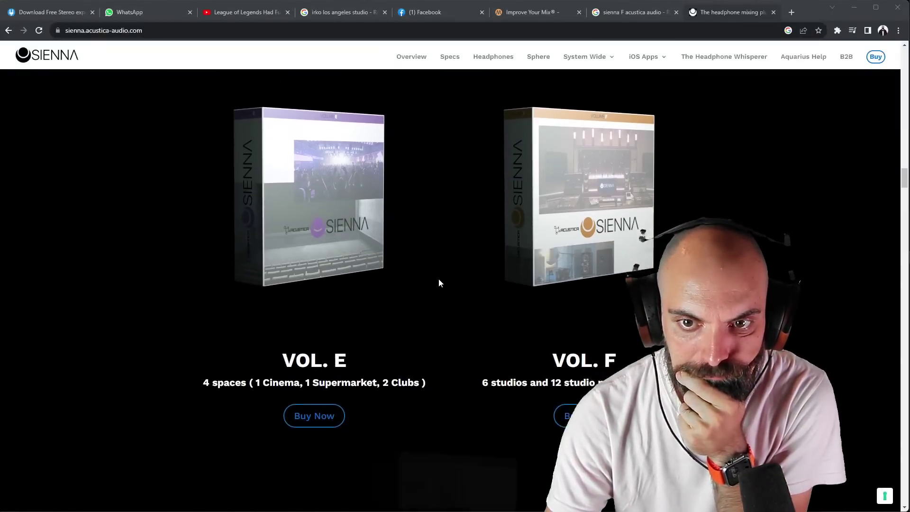
left_click(573, 172)
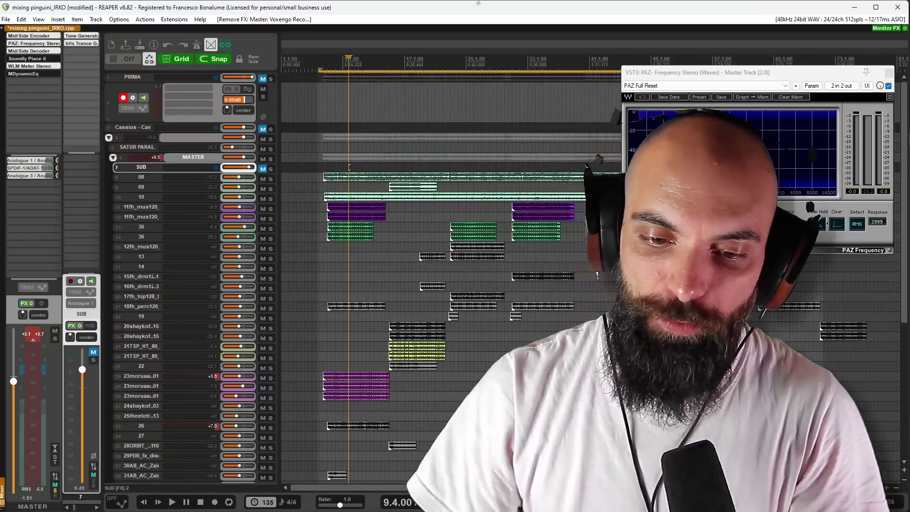
Inspect the SIENNA ROOMS instances in REAPER's monitoring FX chain, including the A03 Studio: HOG room presets, and close the chain
left_click(879, 33)
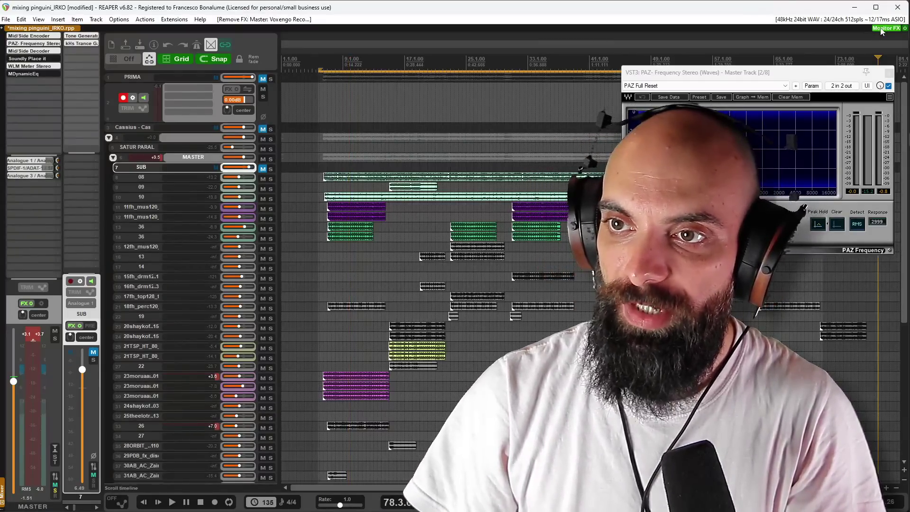
left_click(883, 28)
left_click(9, 143)
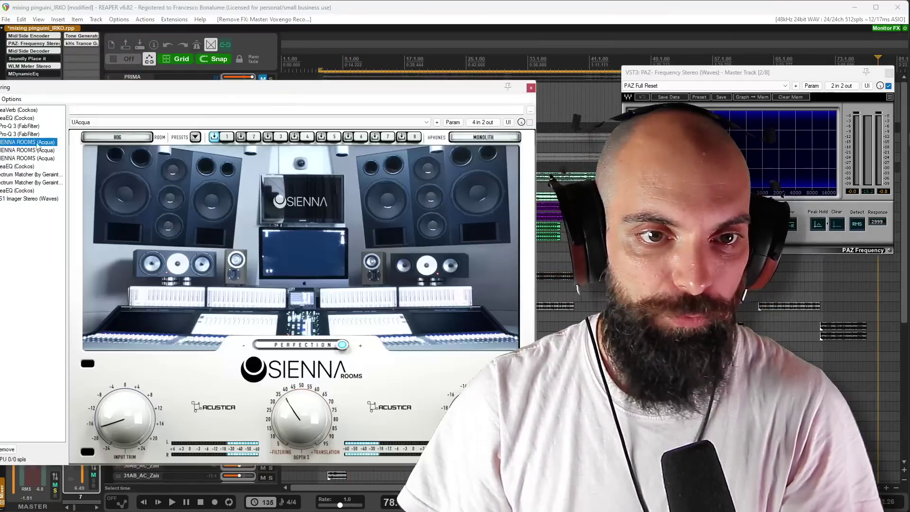
left_click_drag(281, 98, 291, 56)
left_click(205, 94)
mouse_move(138, 128)
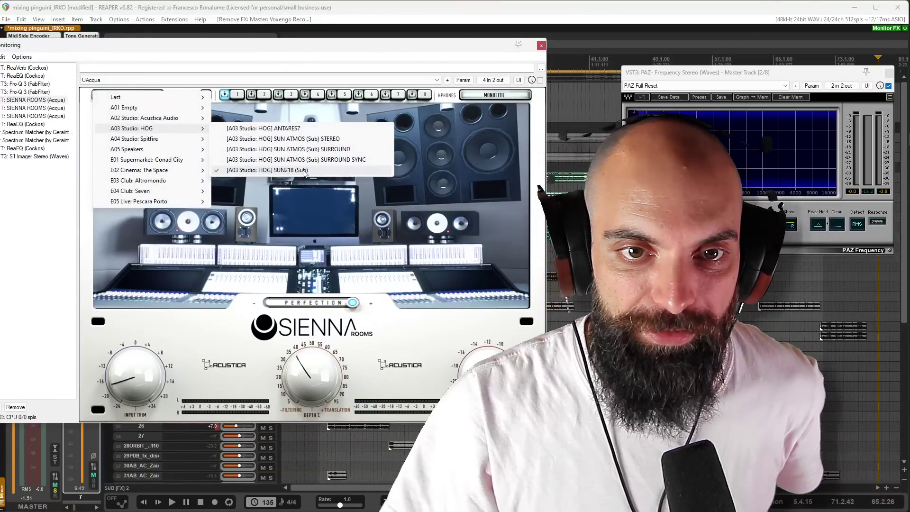
left_click(391, 128)
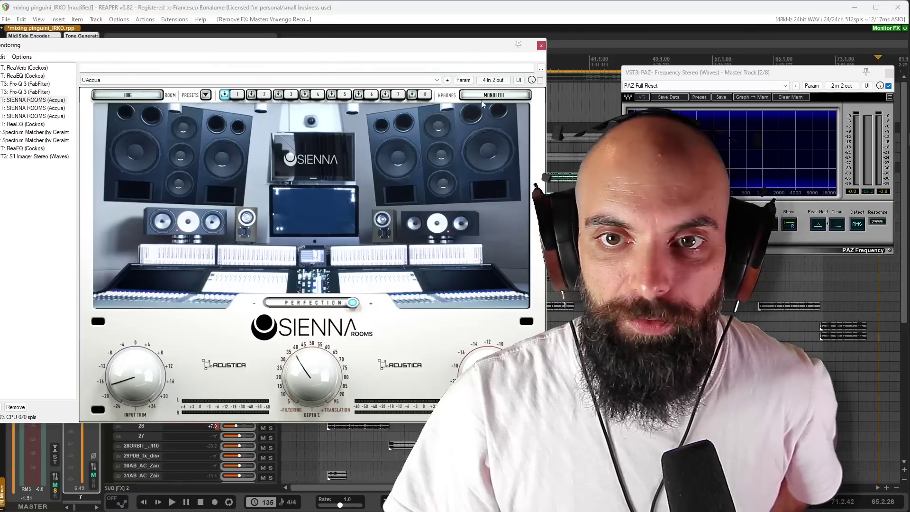
left_click(11, 117)
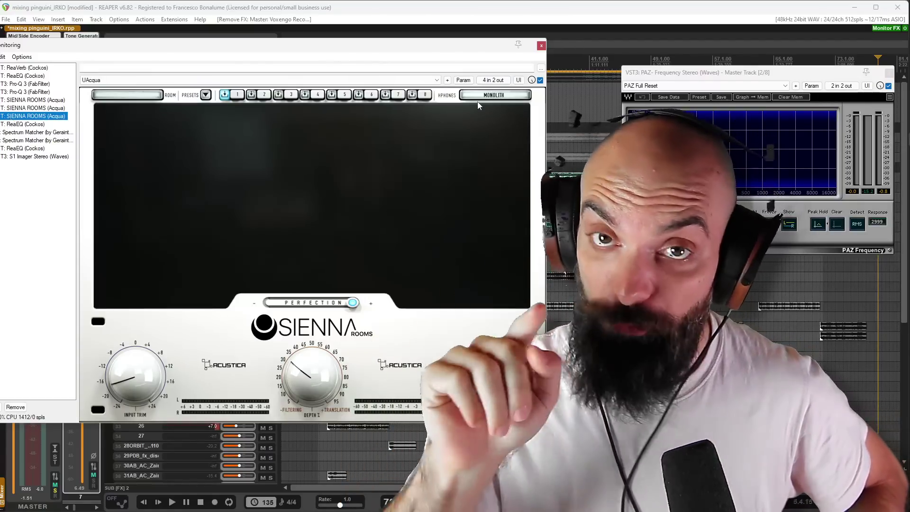
left_click(541, 46)
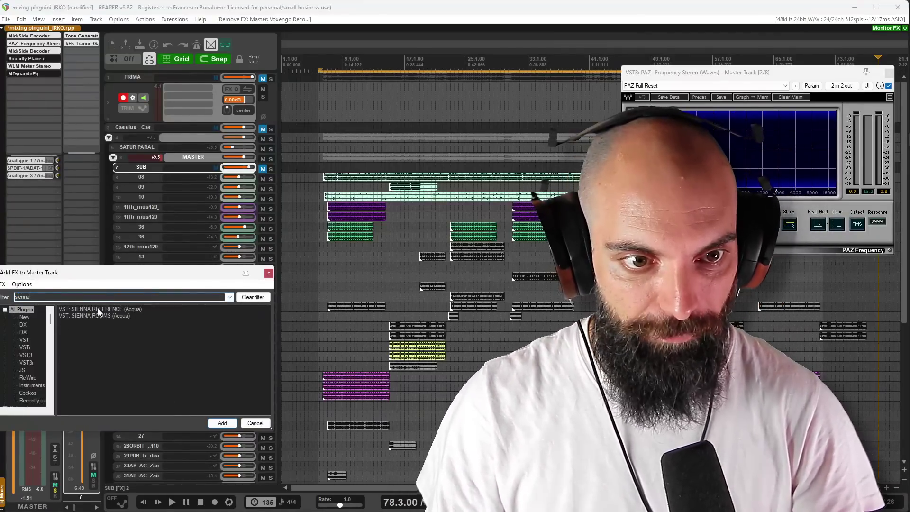
Add SIENNA ROOMS to the master track and load the E03 Club: Altromondo room ALTROMONDO Pos 3 (Sub)
double_click(92, 315)
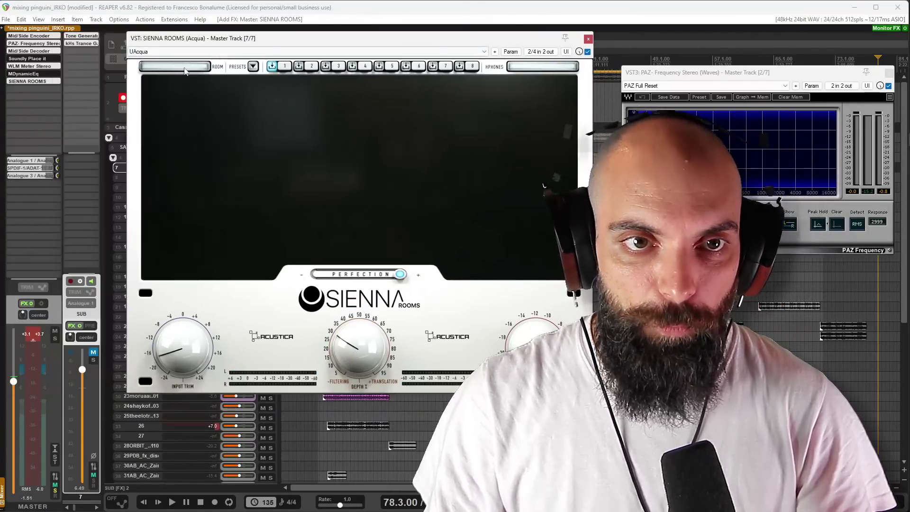
left_click(185, 72)
mouse_move(202, 154)
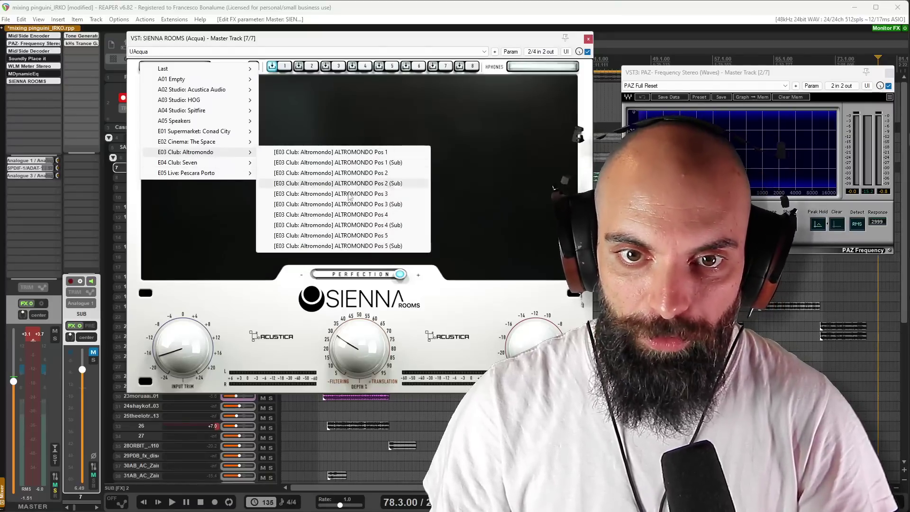
left_click(360, 205)
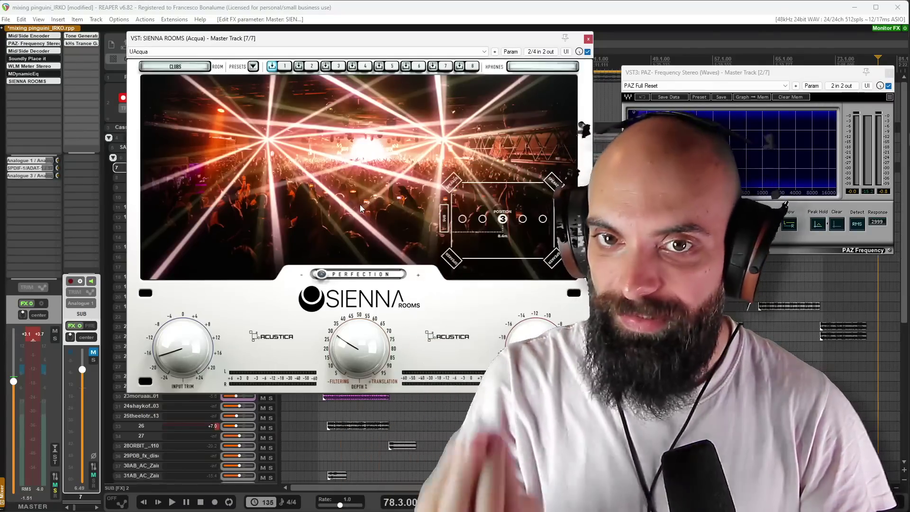
Move the SIENNA ROOMS window clear of the track list and solo the record-armed track below PRIMA
left_click_drag(309, 39, 314, 119)
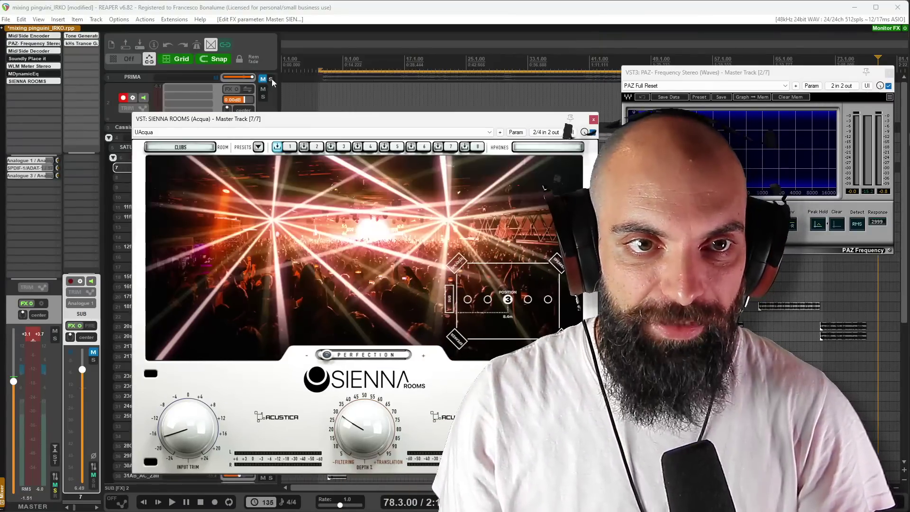
scroll(339, 86, "down", 1)
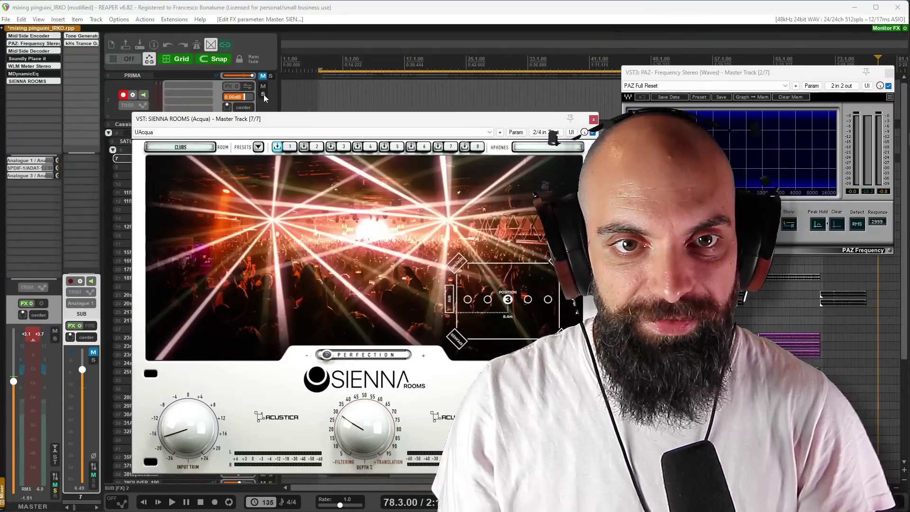
left_click(264, 96)
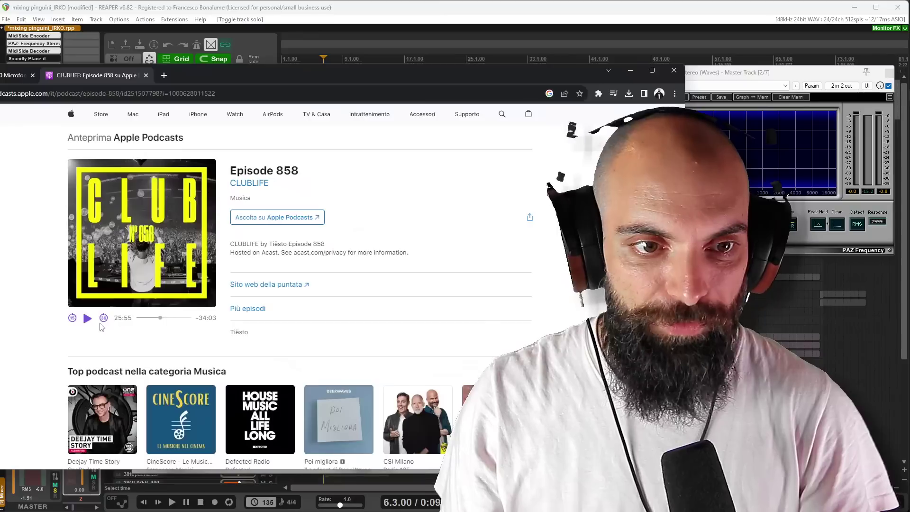
Resume the CLUBLIFE podcast in the browser and return to the SIENNA ROOMS window in REAPER
left_click(87, 319)
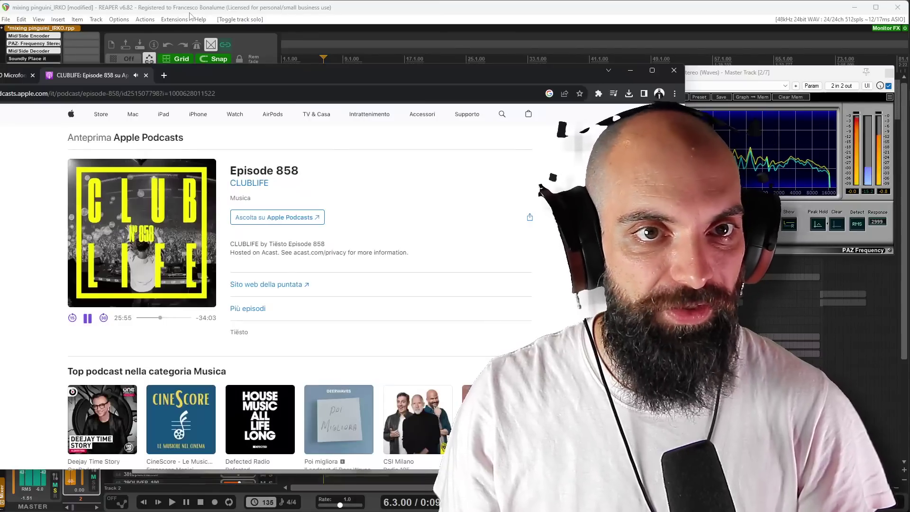
key("alt+Tab")
left_click_drag(312, 113, 294, 99)
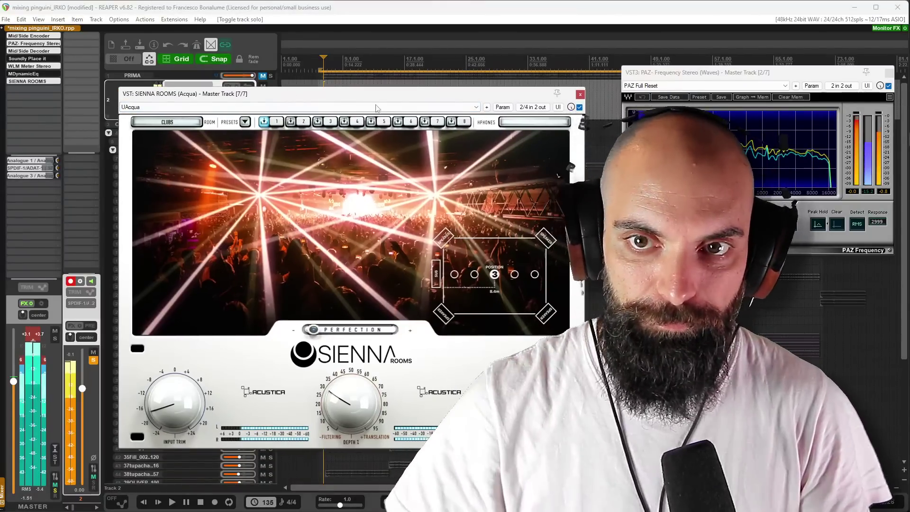
Compare the podcast audio with SIENNA ROOMS bypassed and re-enabled on the master track, clearing the master peak meter first
left_click(38, 338)
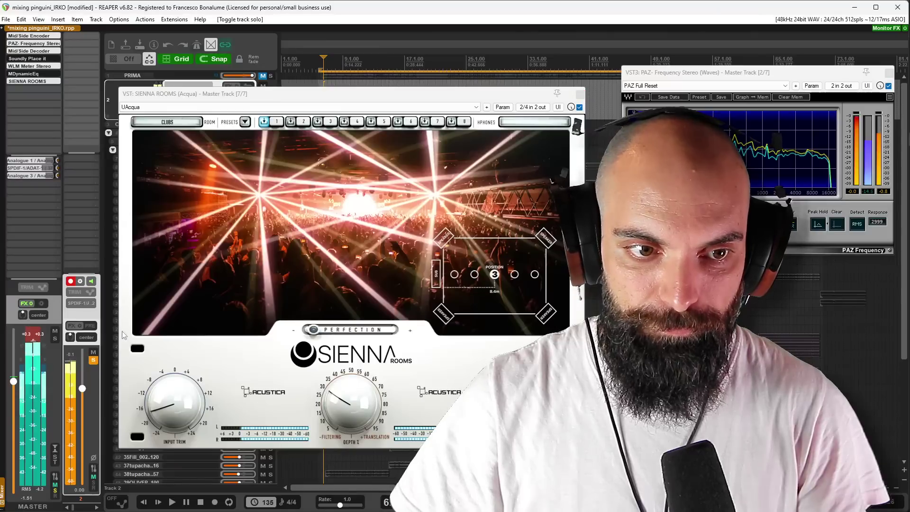
left_click(580, 107)
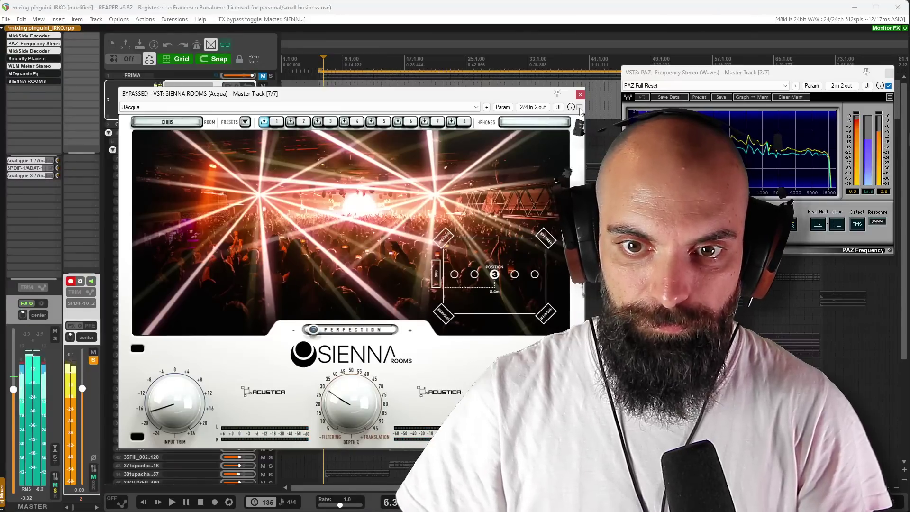
left_click(579, 107)
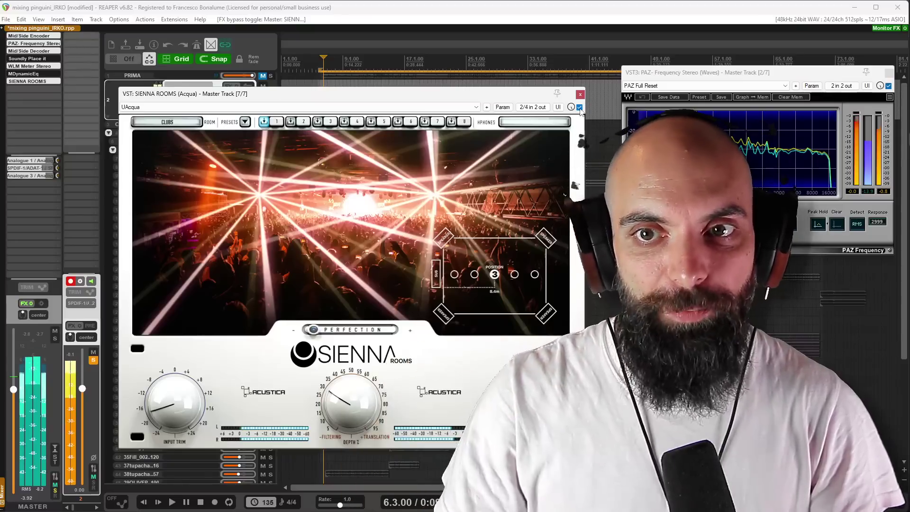
Compare the audio with SIENNA ROOMS bypassed and re-enabled once more, and pause the CLUBLIFE podcast in the browser
left_click(579, 107)
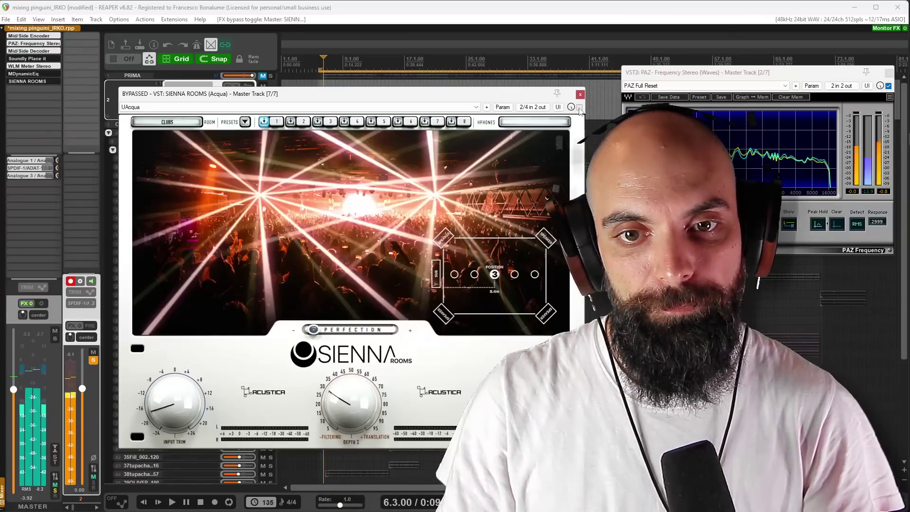
left_click(579, 107)
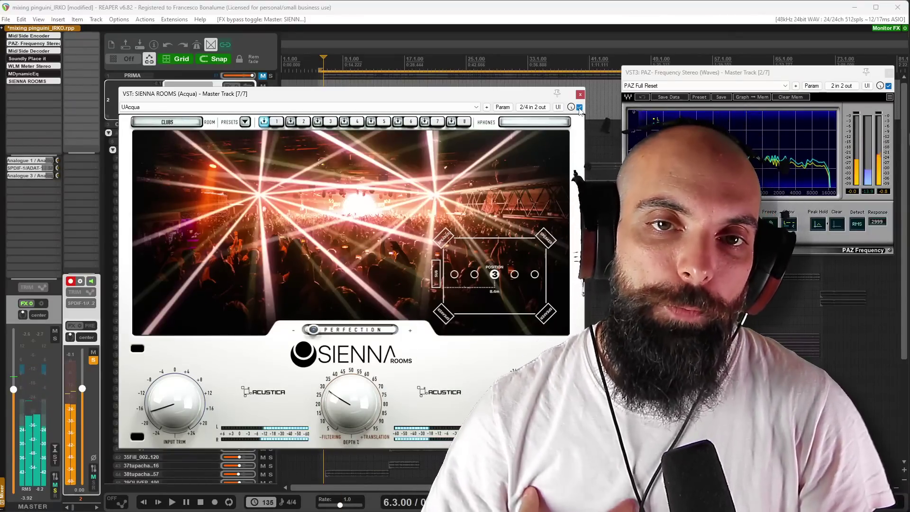
key("alt+Tab")
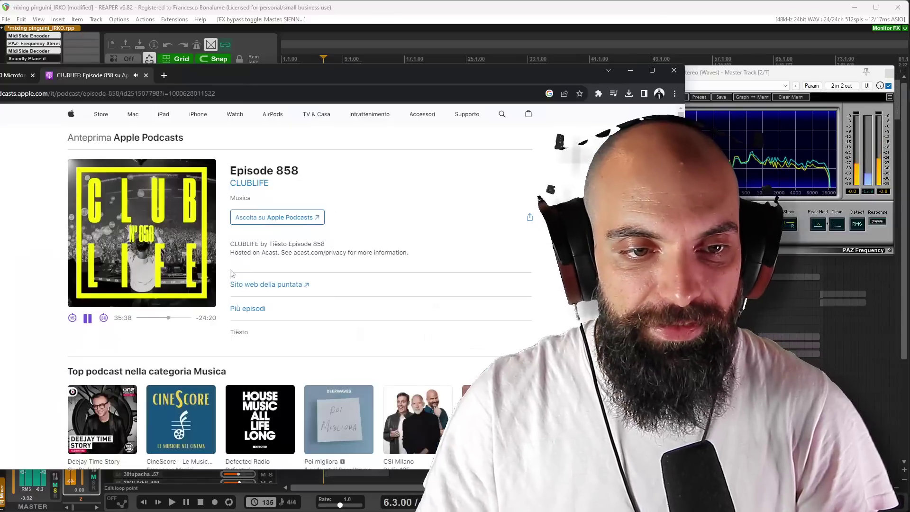
left_click(87, 318)
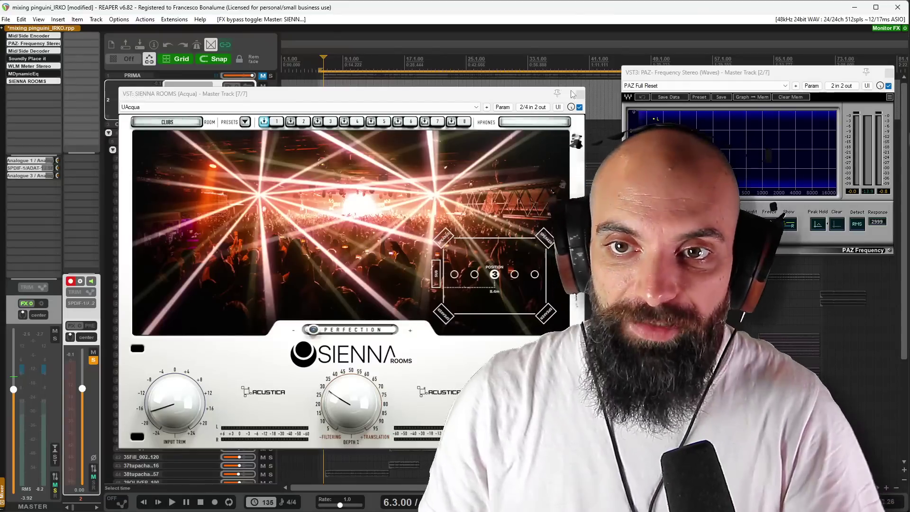
Clear the solo on the record-armed input track, close the SIENNA ROOMS window and play a short passage of the mix
left_click(580, 95)
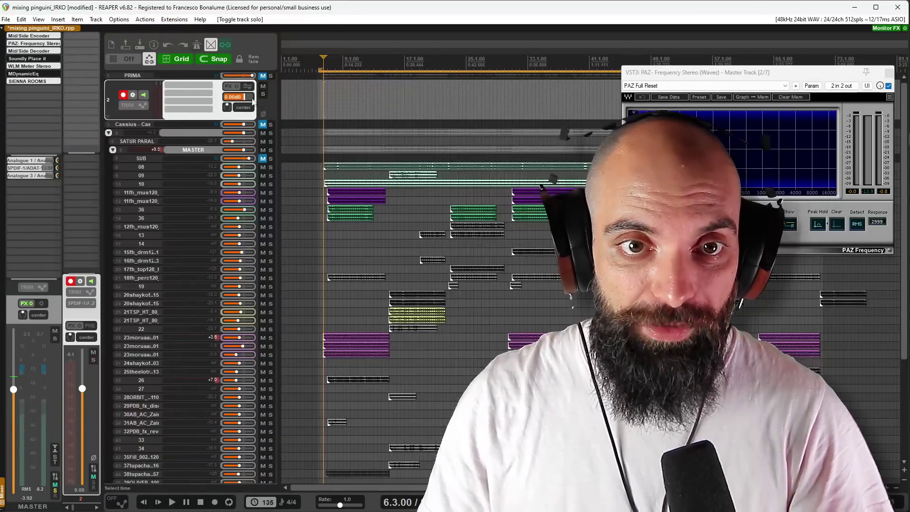
left_click(27, 84)
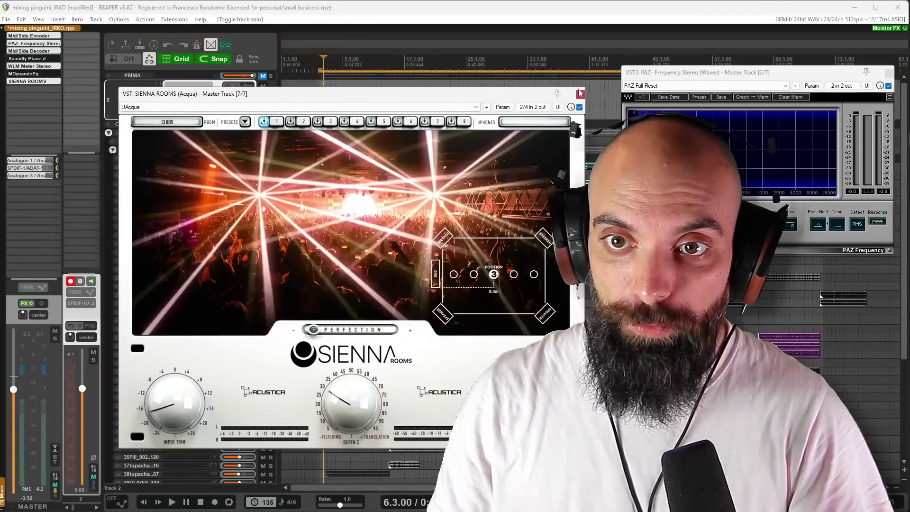
key("Escape")
key("space")
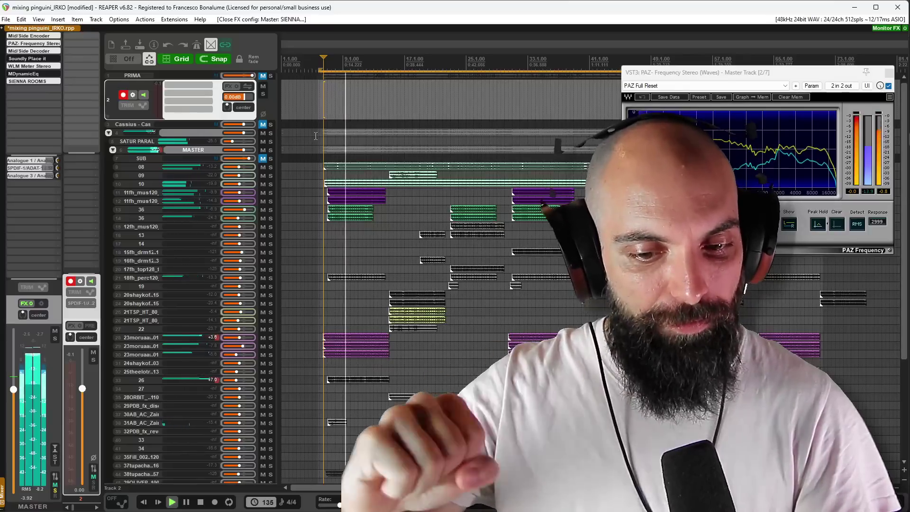
key("space")
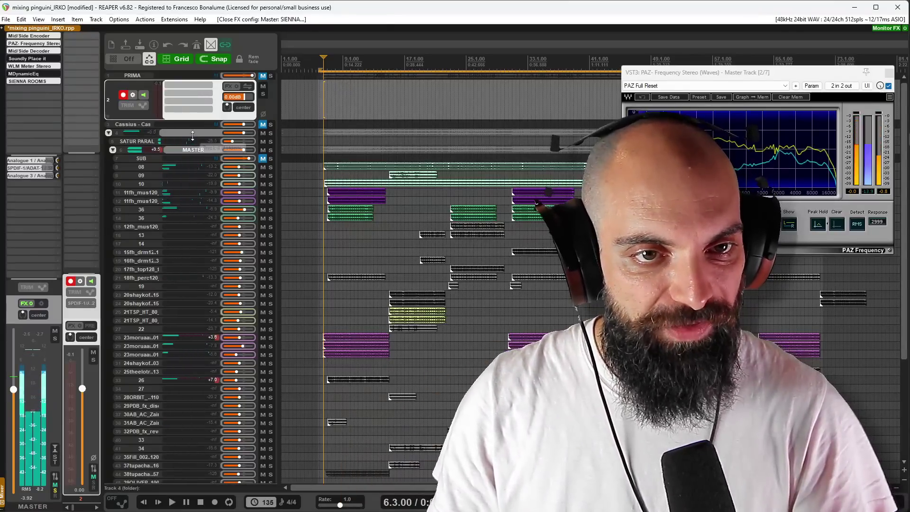
Expand the folder track above SATUR PARAL and lower the high-pass cutoff in its MDynamicEq while the mix plays
left_click_drag(196, 137, 197, 151)
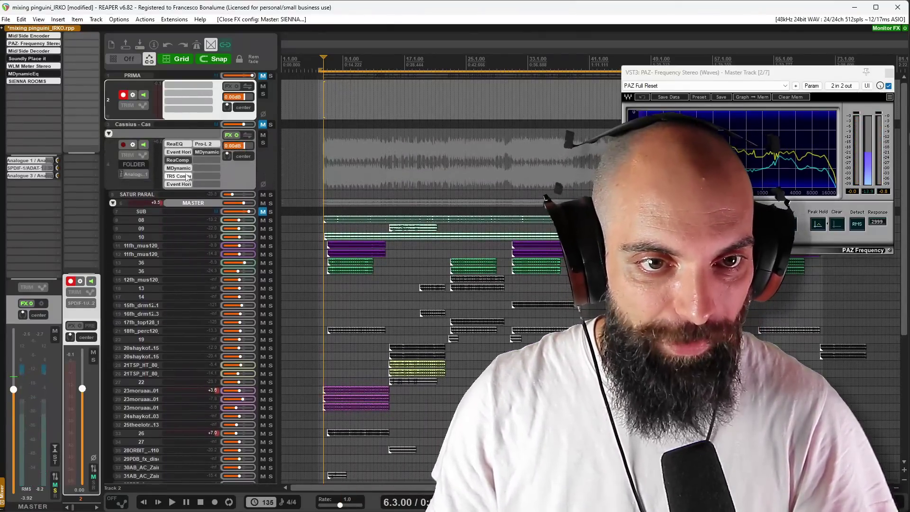
left_click(183, 169)
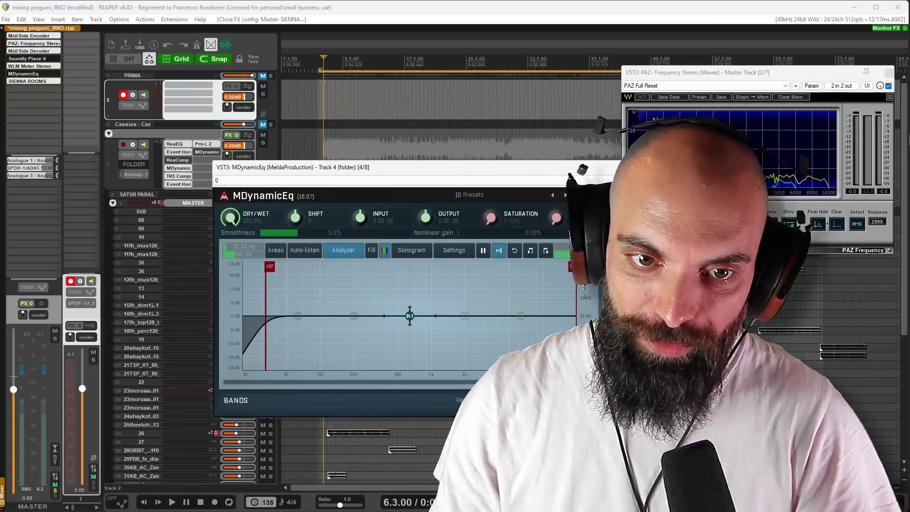
left_click(251, 255)
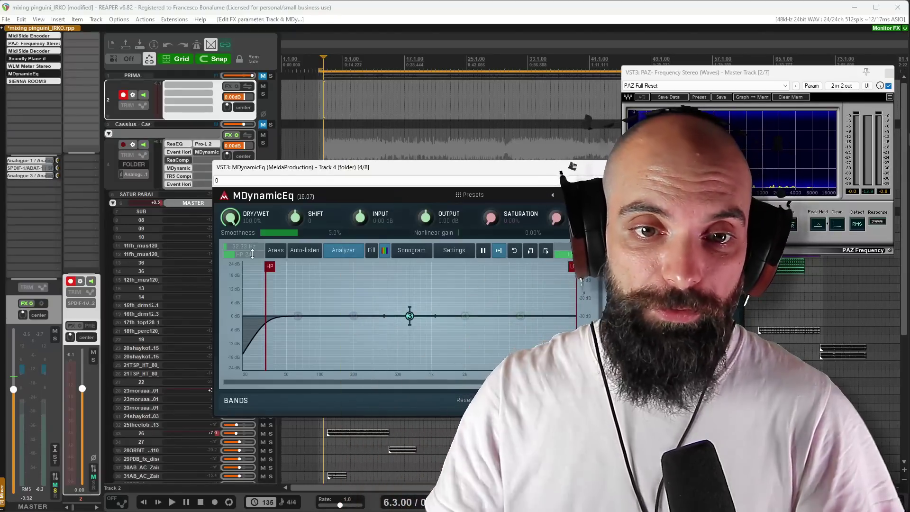
key("space")
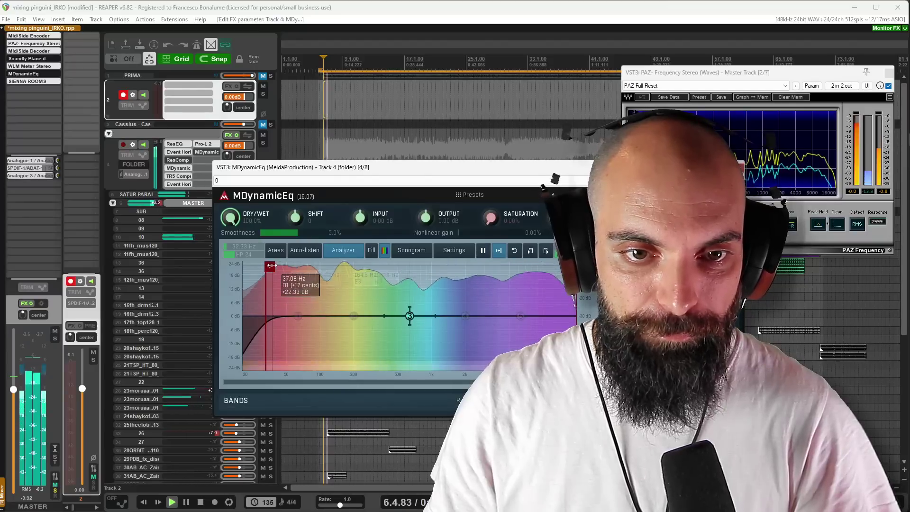
mouse_move(272, 266)
left_mouse_down()
mouse_move(322, 266)
mouse_move(265, 268)
left_mouse_up()
key("space")
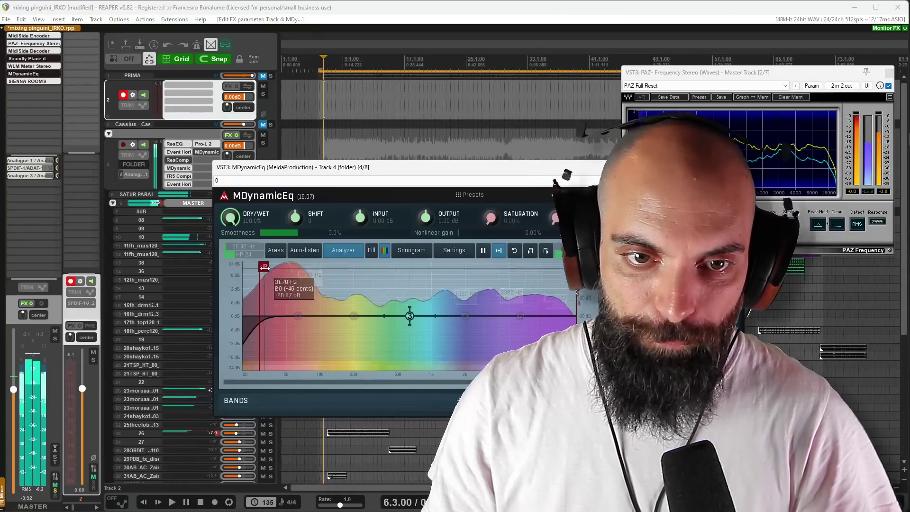
key("space")
key("Escape")
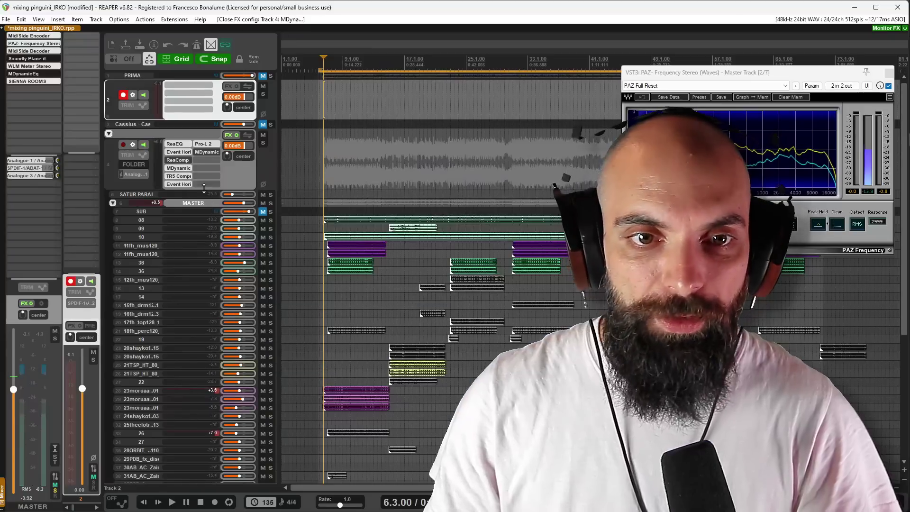
Enlarge the SUB track and audition it soloed and unmuted, returning it to its muted, unsoloed state
left_click(146, 211)
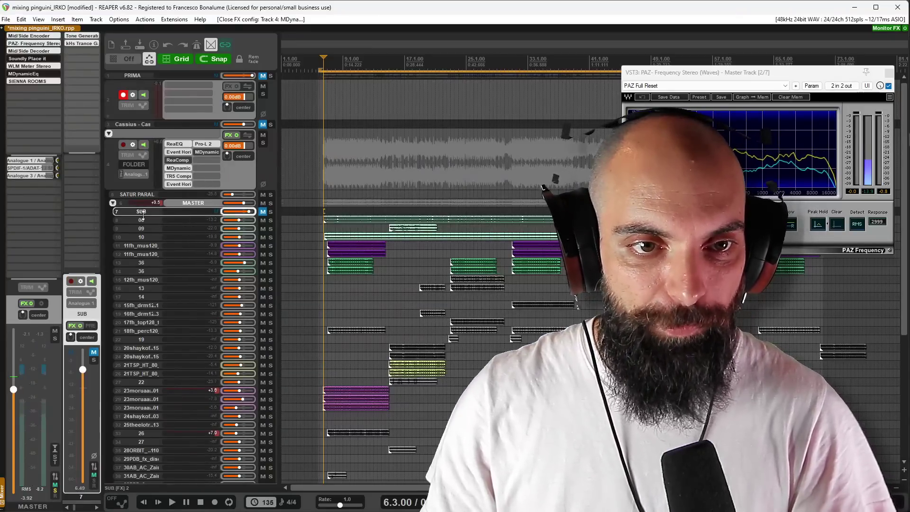
left_click_drag(143, 215, 156, 288)
left_click(264, 221)
left_click(263, 214)
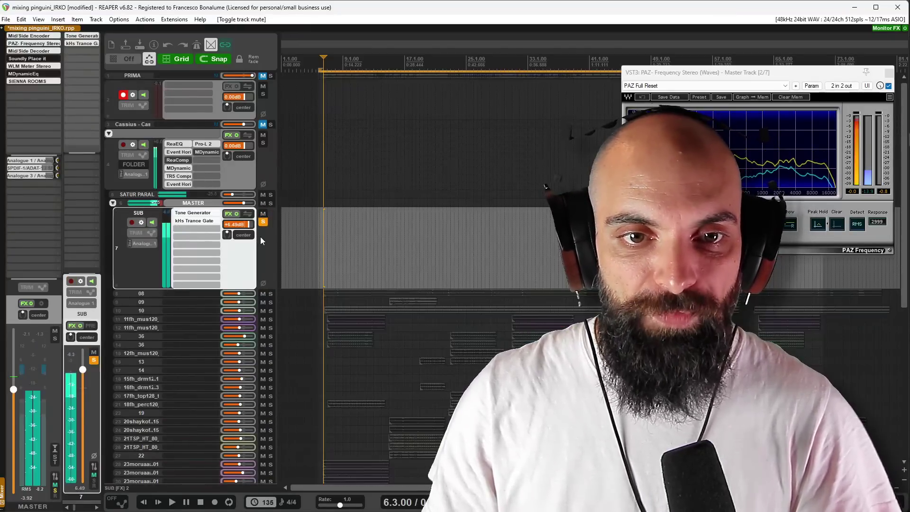
left_click(263, 221)
left_click(263, 214)
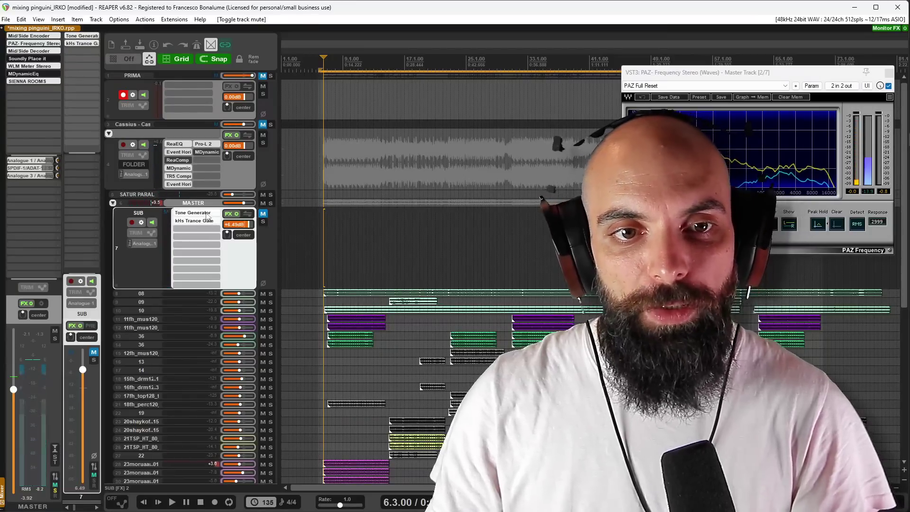
Remove Tone Generator and kHs Trance Gate from the SUB track and unmute it
left_click(195, 213, "alt")
left_click(191, 213, "alt")
left_click(264, 214)
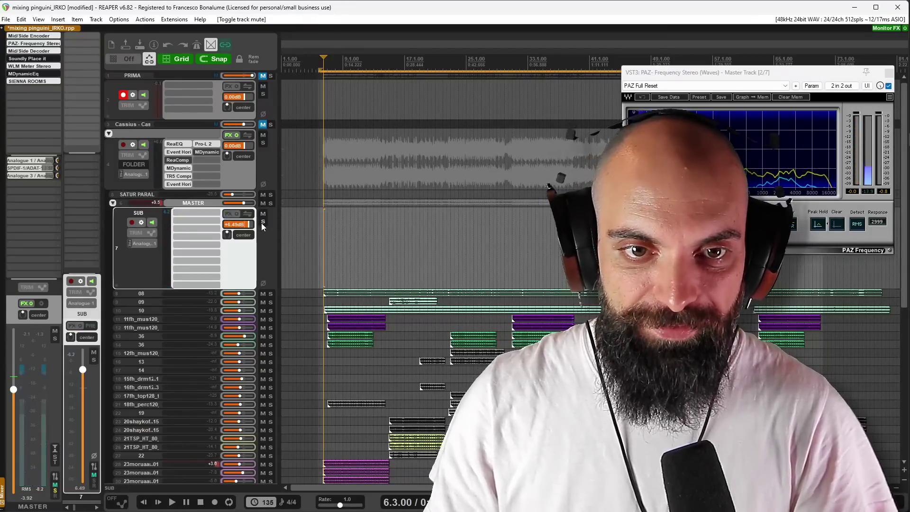
Add JS: Tone Generator to the SUB track and set its base frequency to 40 Hz
double_click(185, 212)
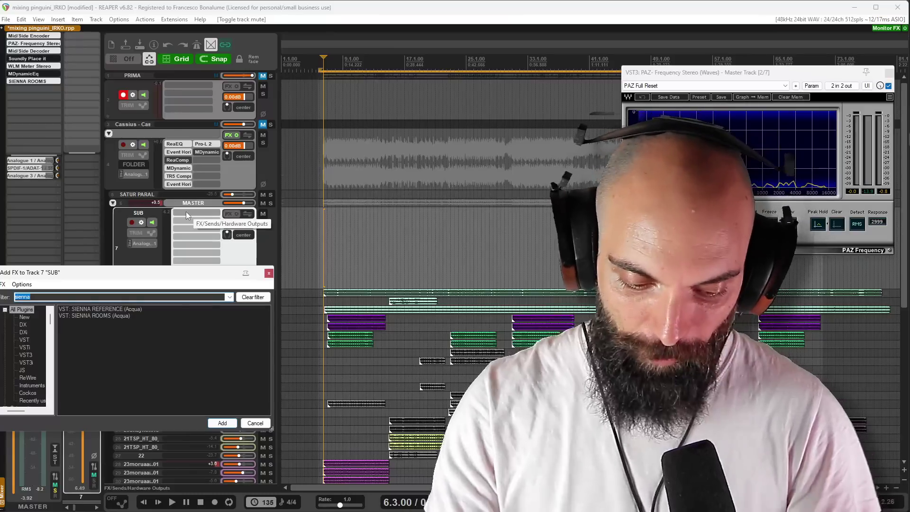
type("tone ge")
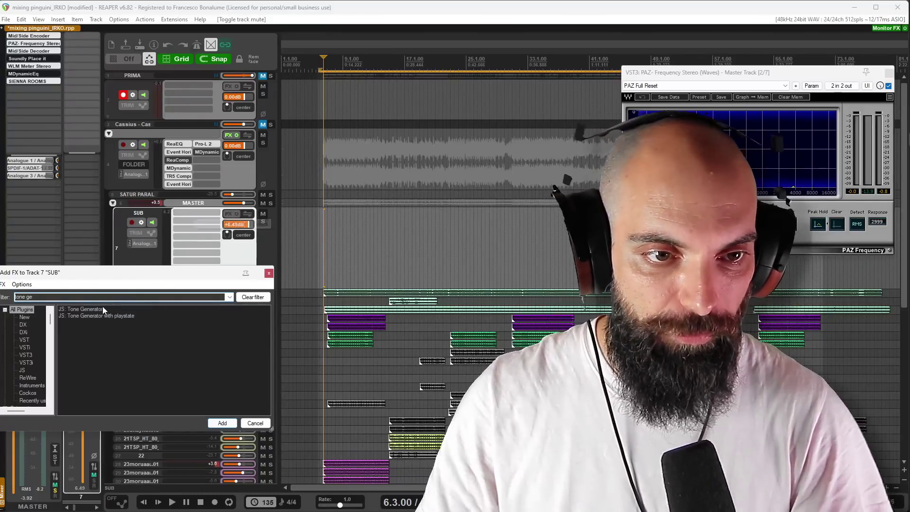
double_click(102, 309)
left_click_drag(141, 36, 309, 72)
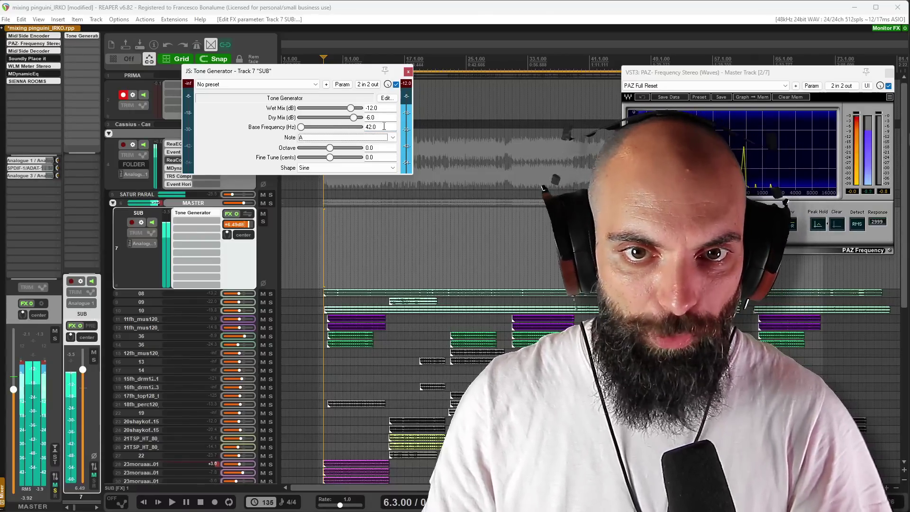
left_click(383, 127)
type("40")
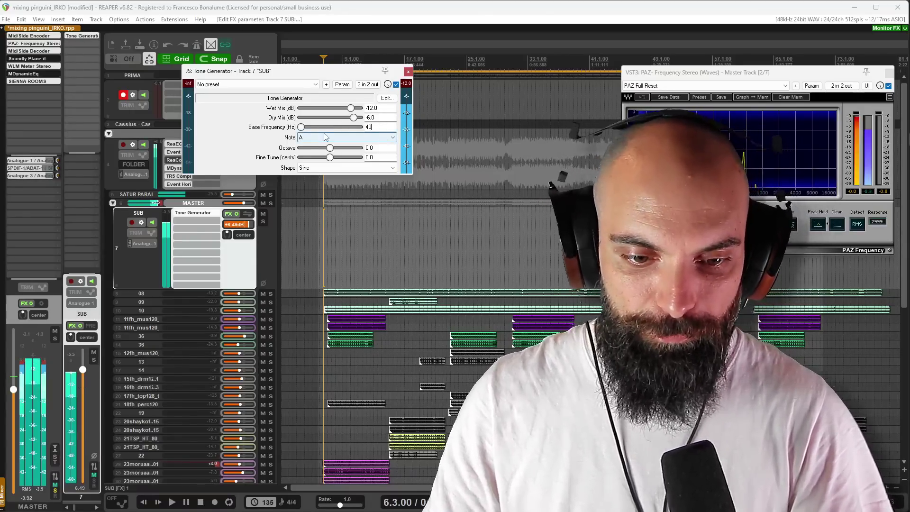
Add kHs Trance Gate after the Tone Generator on the SUB track and set its resolution to 1/8
left_click(204, 223)
type("kh tran")
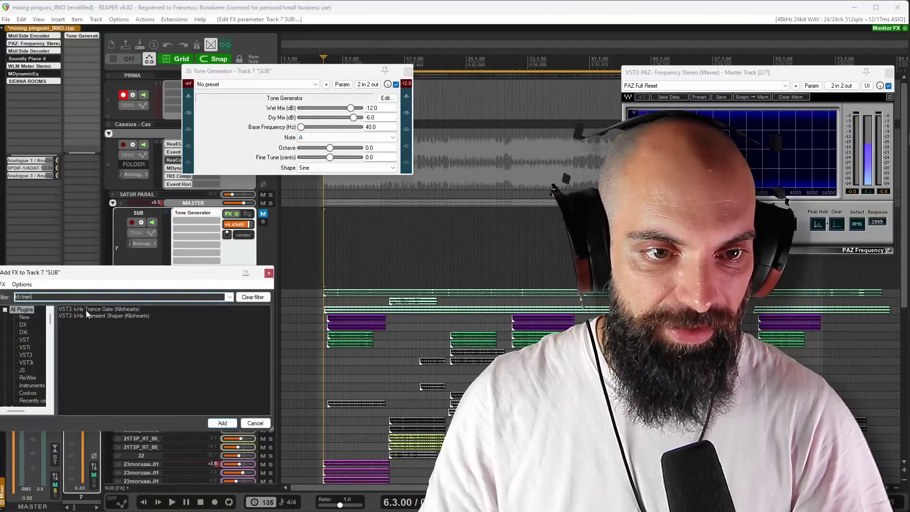
double_click(86, 310)
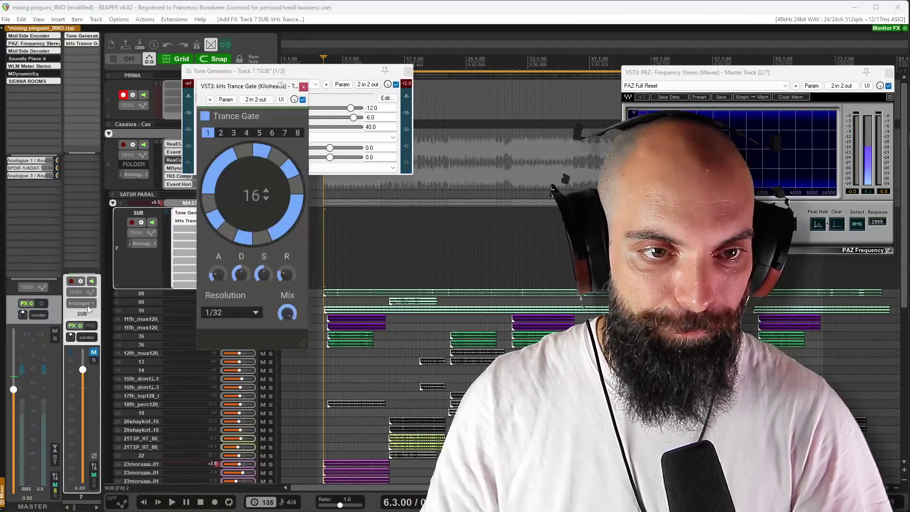
left_click(343, 333)
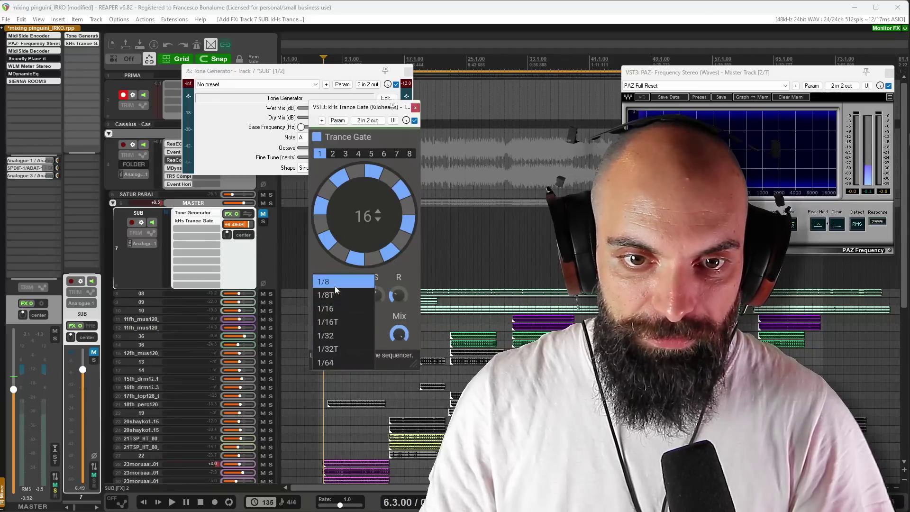
left_click(334, 280)
Unmute the SUB track and shape the Trance Gate envelope with minimal sustain and adjusted decay and release
left_click(263, 215)
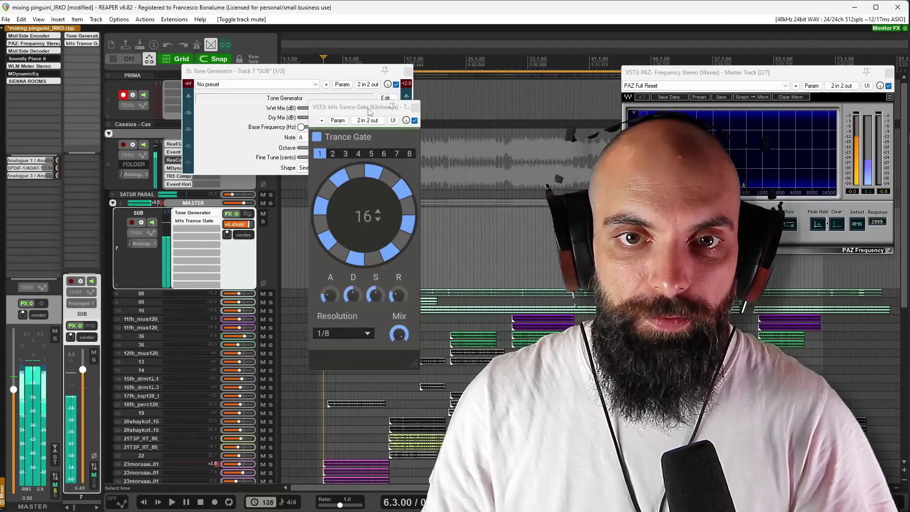
left_click_drag(369, 112, 498, 117)
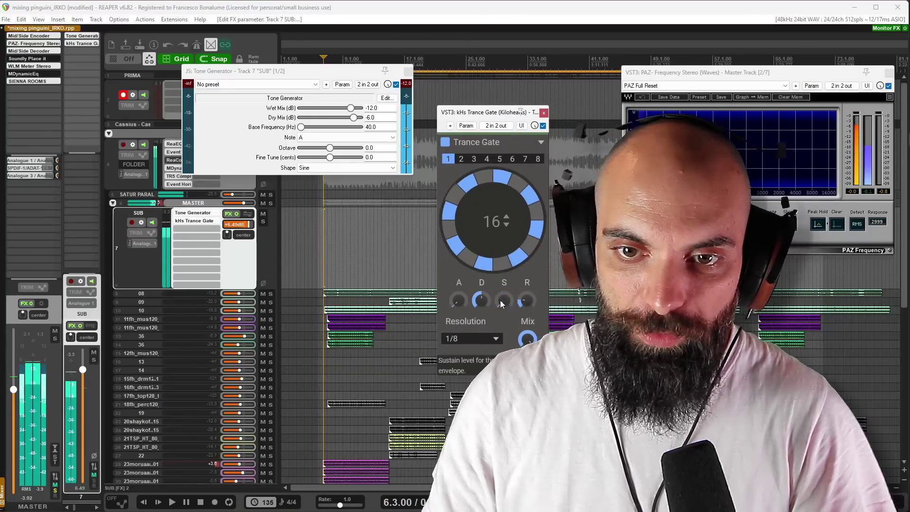
left_click_drag(480, 301, 481, 290)
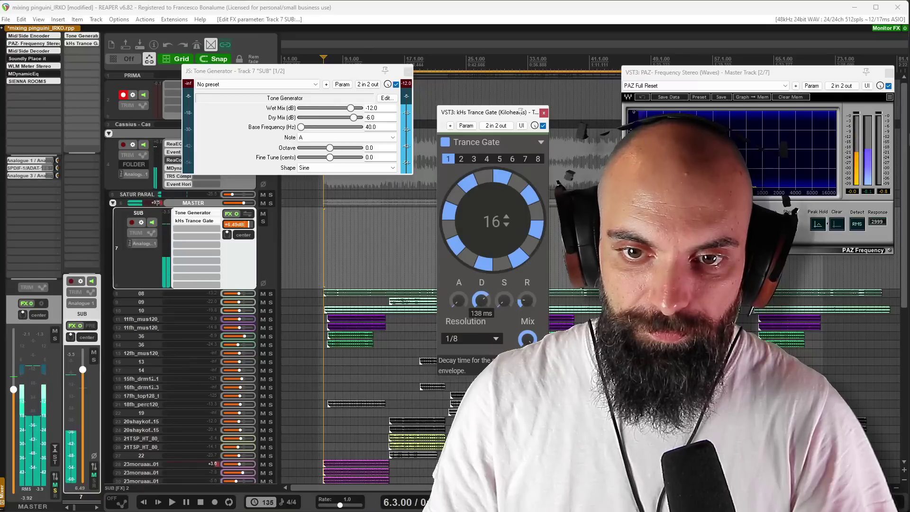
left_click_drag(527, 301, 527, 292)
left_click_drag(520, 112, 504, 79)
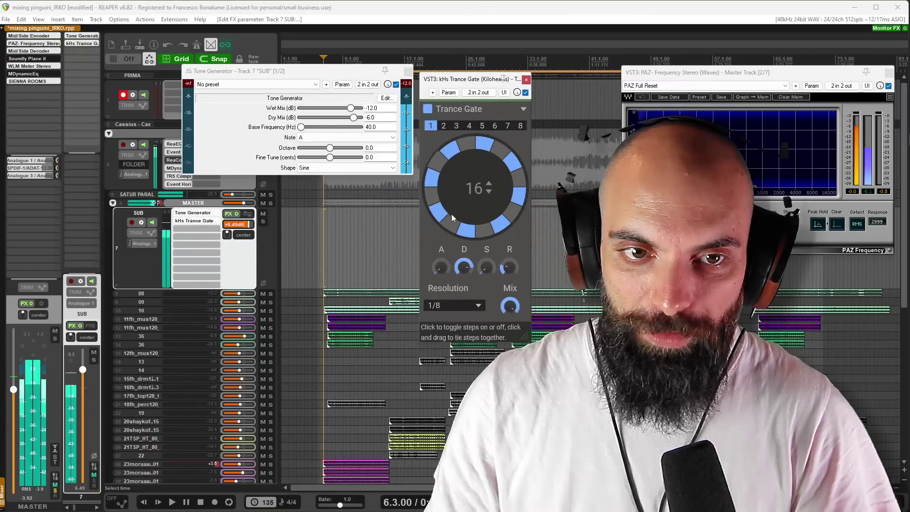
Add the JS: Oscilloscope Meter with the 5s preset to the master track and fine-tune the Trance Gate decay against its waveform
double_click(20, 92)
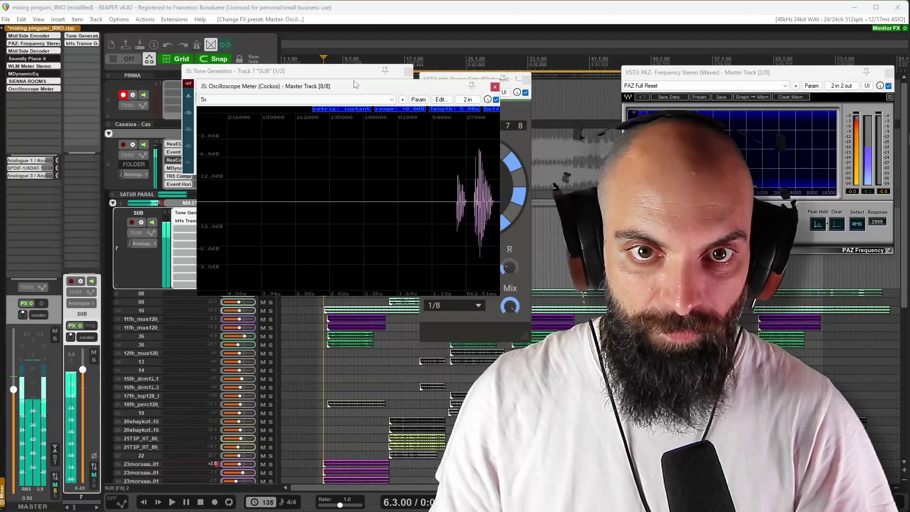
left_click_drag(354, 84, 223, 274)
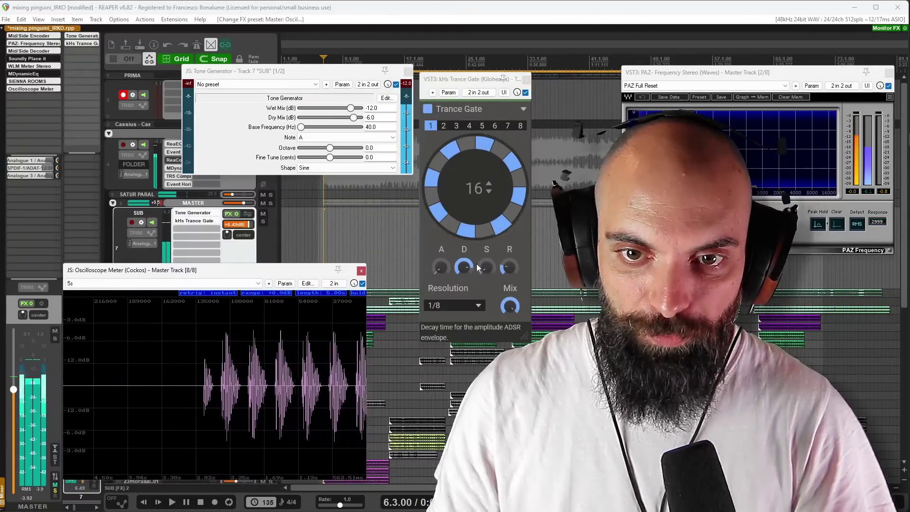
left_click_drag(464, 267, 464, 280)
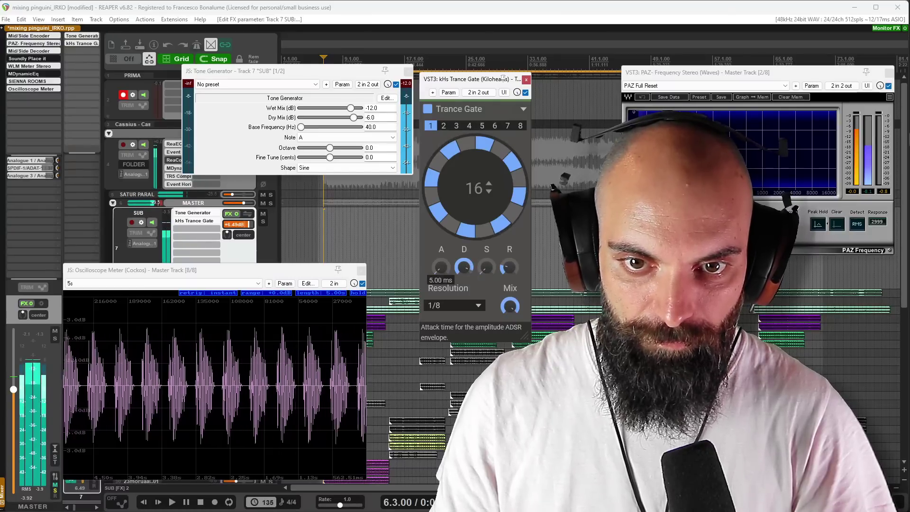
Play the mix with the gated sub tone and raise the SUB track volume to +12 dB
key("space")
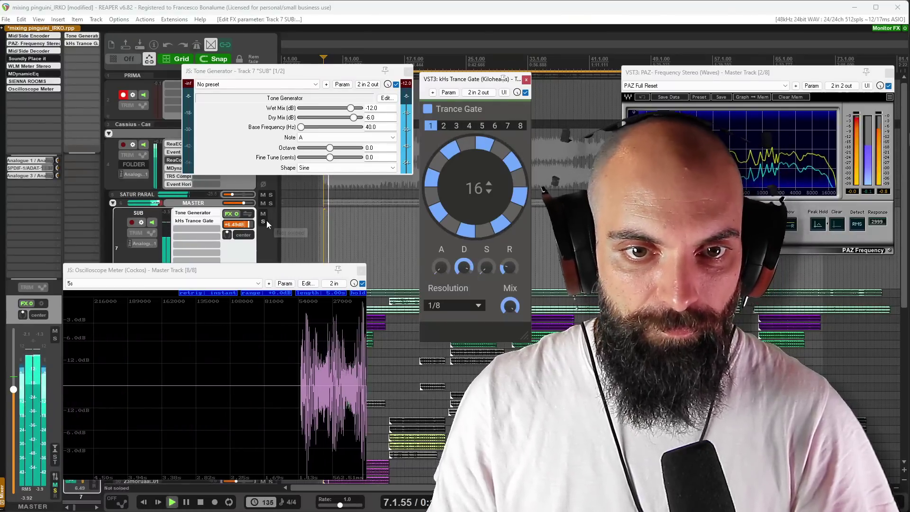
left_click_drag(250, 226, 250, 227)
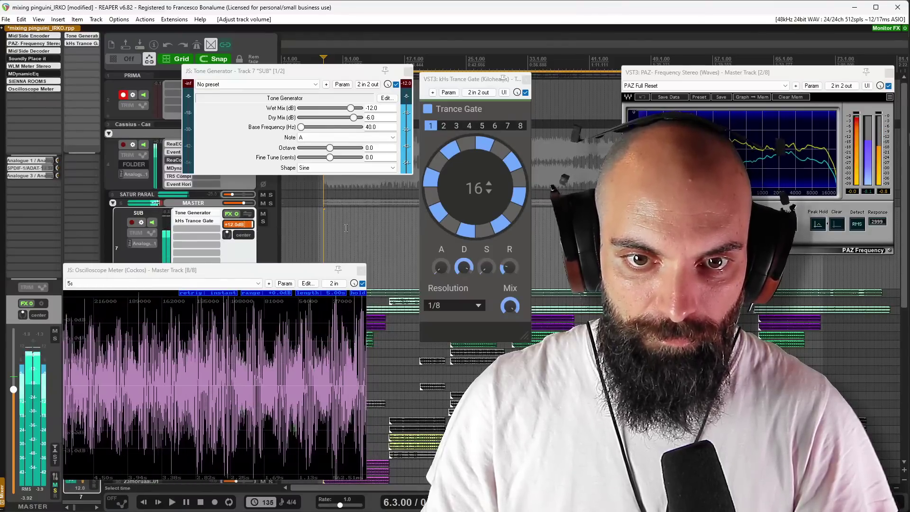
Set the Tone Generator's base frequency to 45 Hz and lower the SUB volume to +3.58 dB, comparing it muted and unmuted
double_click(380, 127)
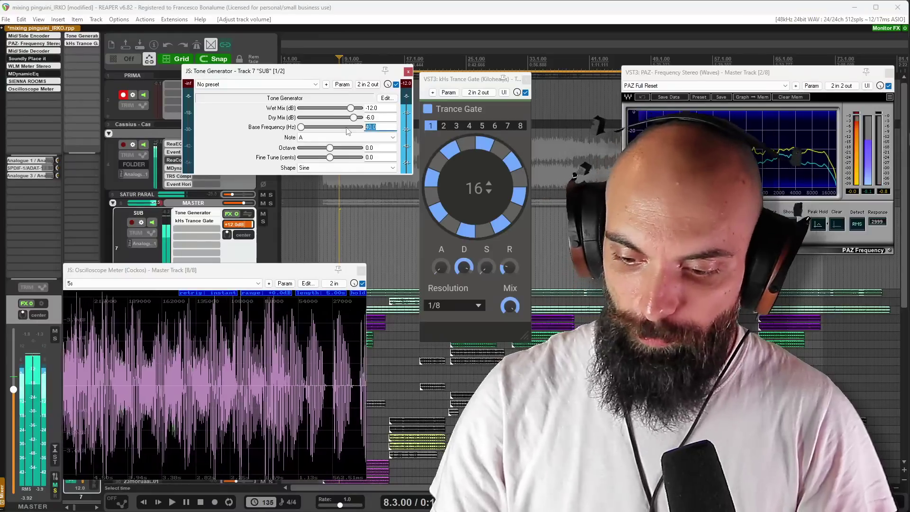
left_click(335, 232)
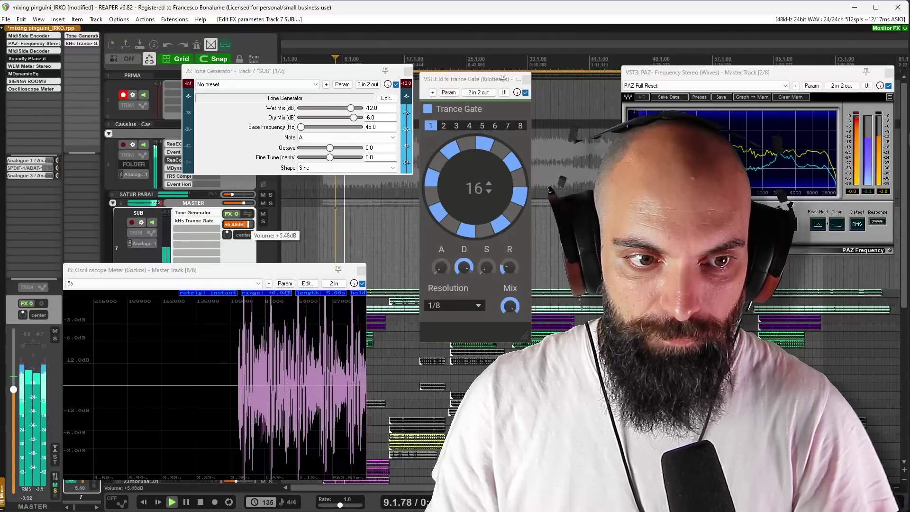
left_click_drag(247, 224, 248, 226)
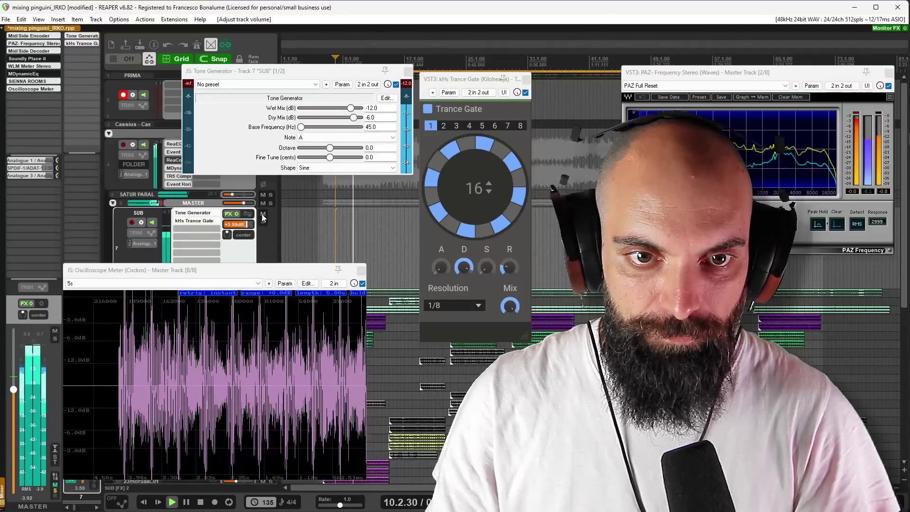
left_click(263, 215)
left_click(264, 215)
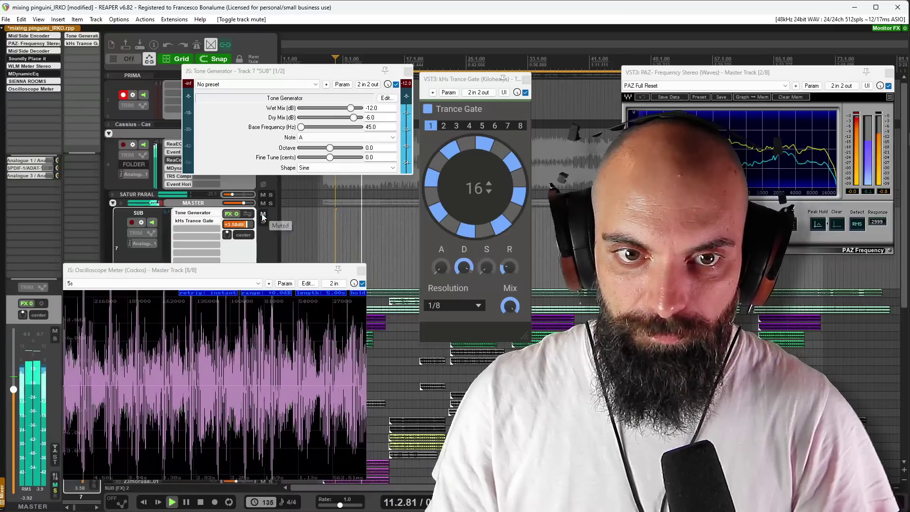
Load E04 Club: Seven at position 3 in the master's SIENNA ROOMS and move its window clear of the SUB track
left_click(27, 81)
left_click(167, 122)
mouse_move(201, 197)
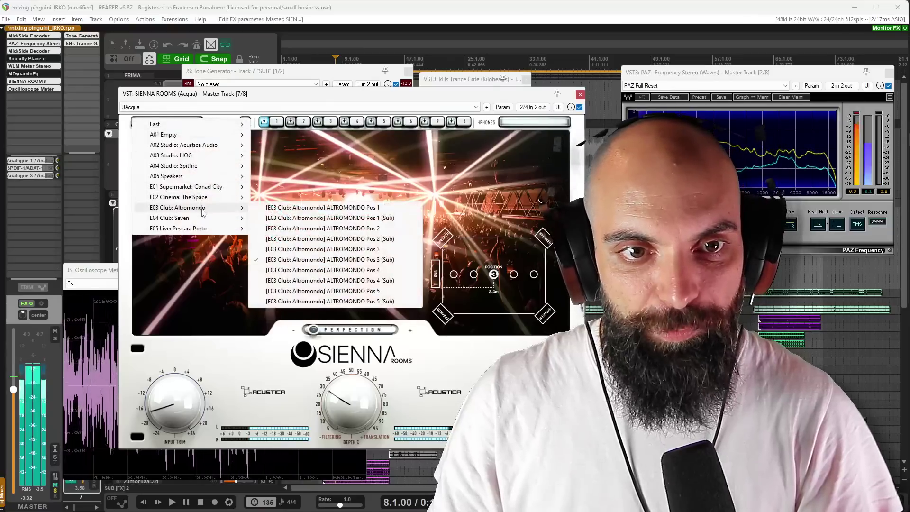
mouse_move(205, 220)
left_click(304, 270)
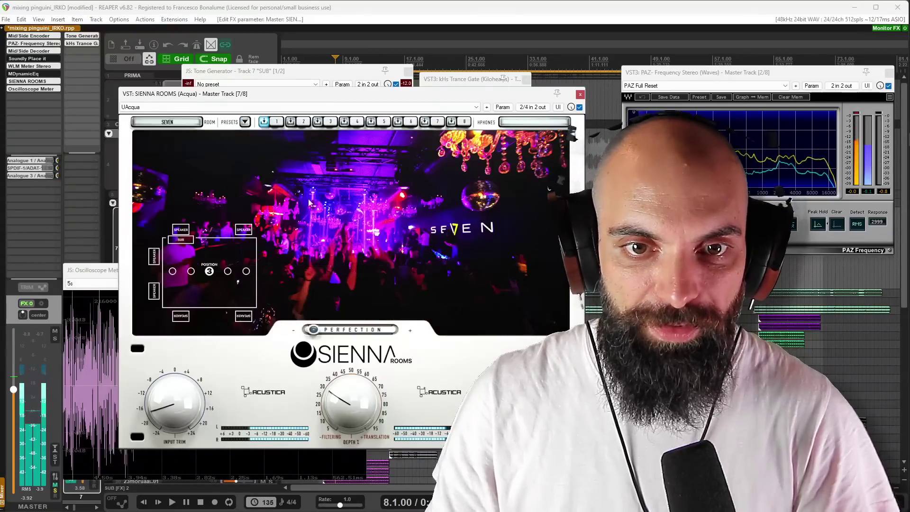
left_click_drag(321, 97, 333, 246)
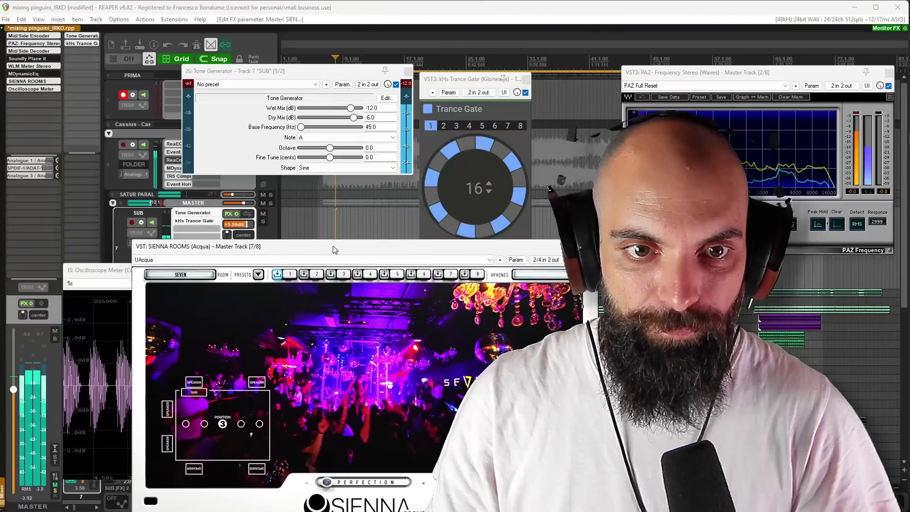
Compare the club sound with the SUB track muted and unmuted, raise its volume to +8.81 dB, and leave it muted
left_click(263, 214)
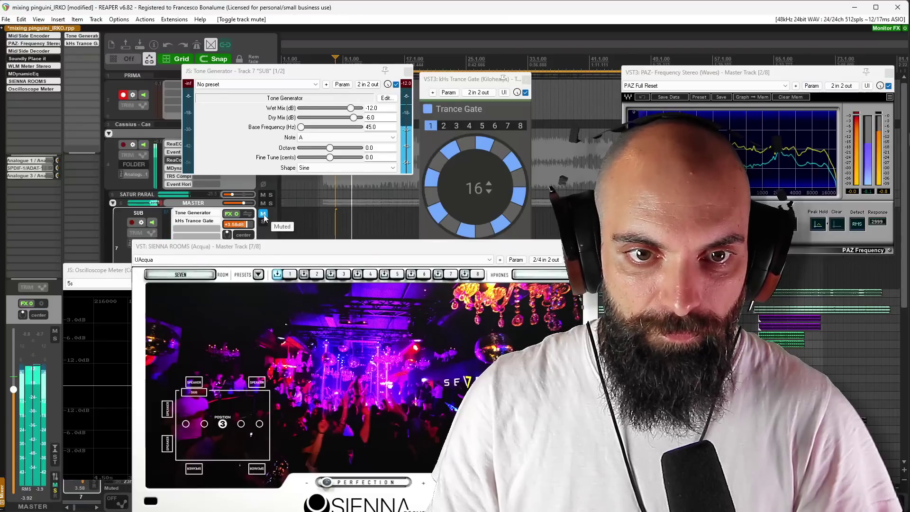
left_click(263, 214)
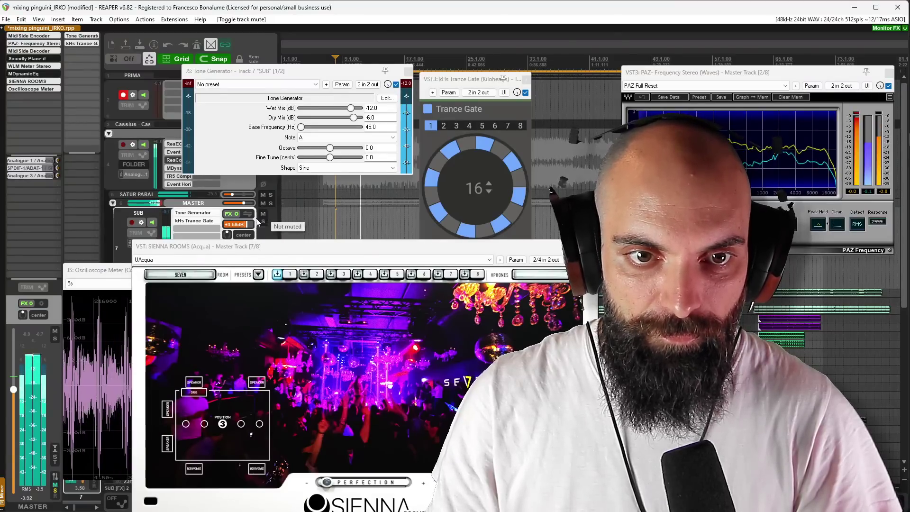
left_click_drag(246, 225, 164, 208)
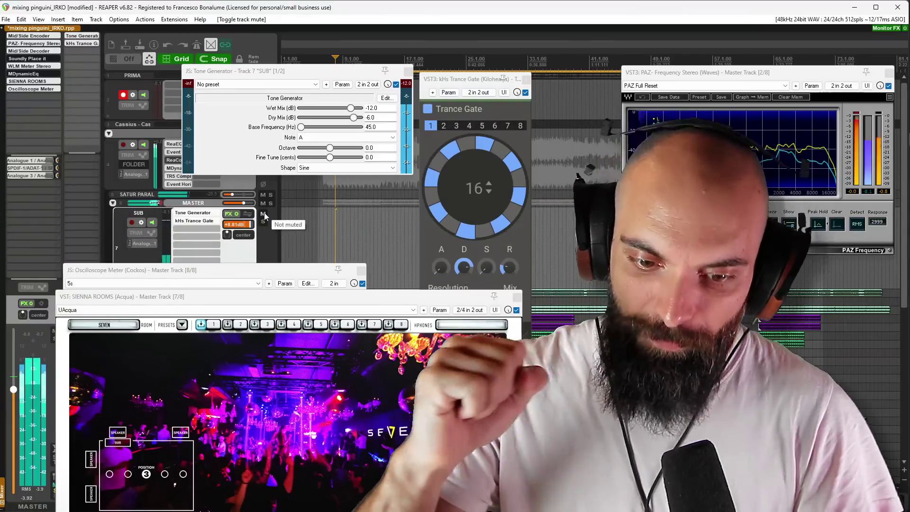
left_click(263, 214)
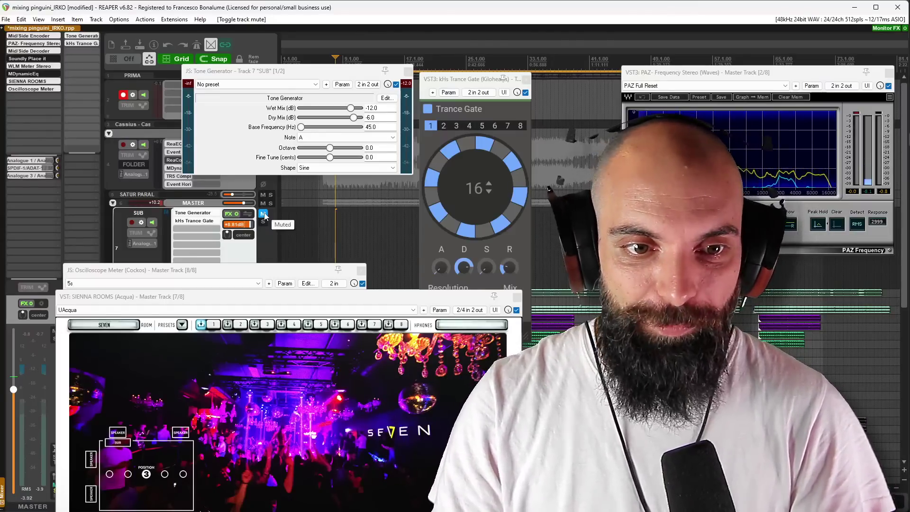
Browse the headphone models offered in SIENNA ROOMS without choosing one
left_click_drag(177, 294, 178, 149)
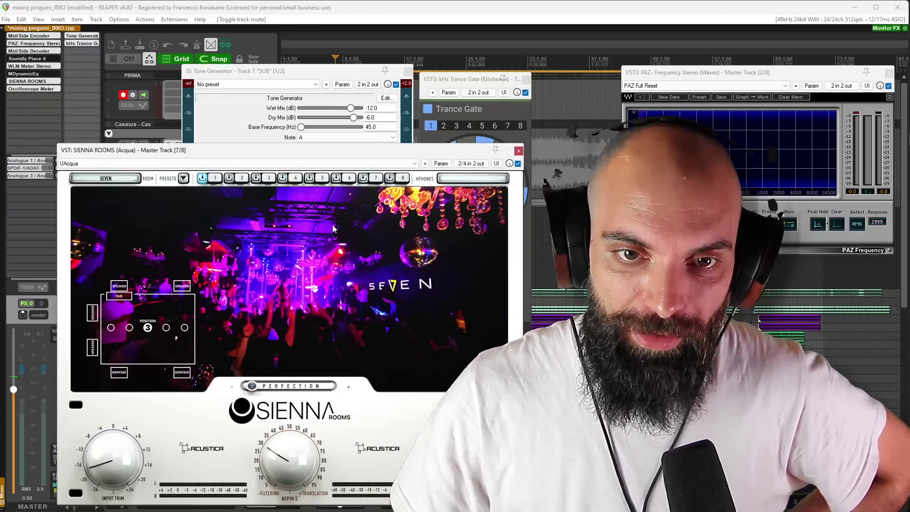
left_click(478, 180)
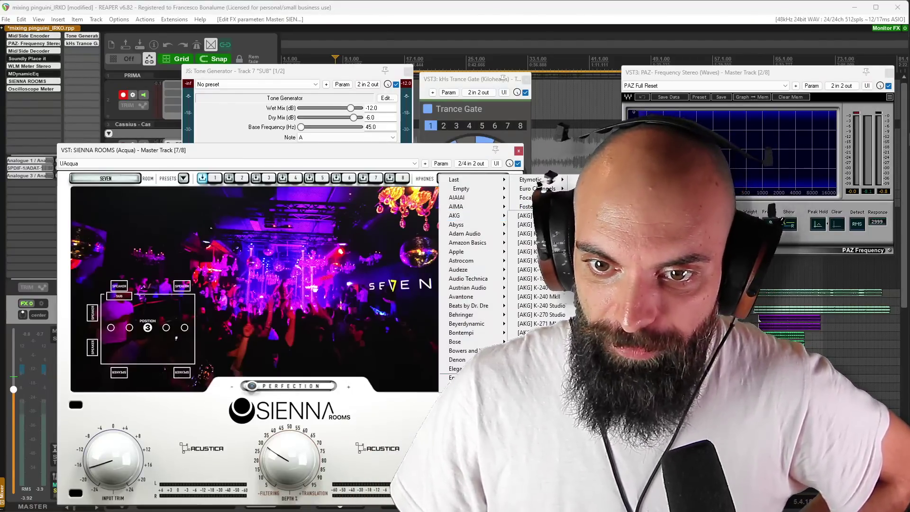
left_click(415, 151)
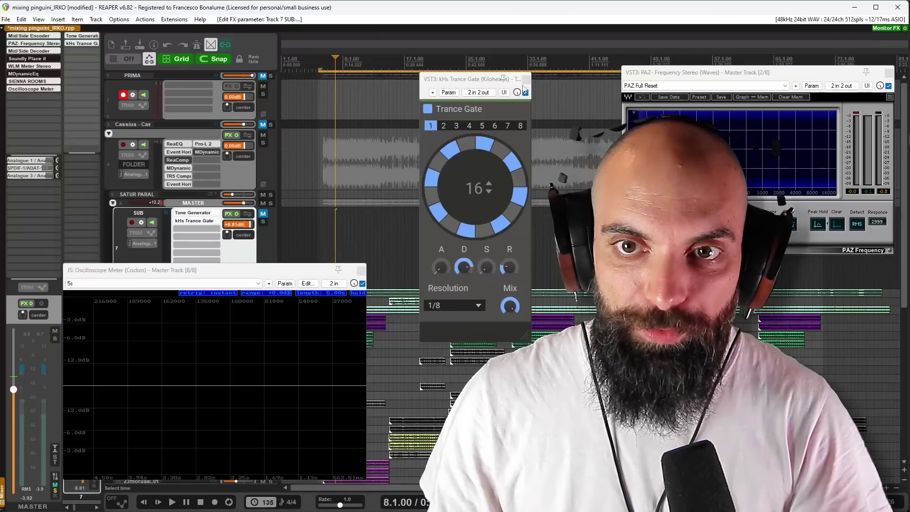
Close the Trance Gate and Oscilloscope Meter windows and unmute the SUB track during playback
key("Escape")
left_click(362, 271)
key("space")
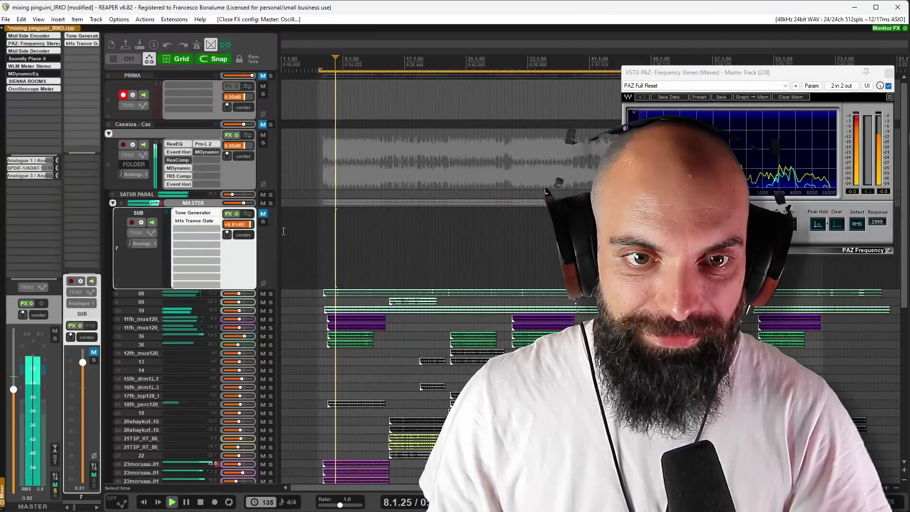
left_click(264, 215)
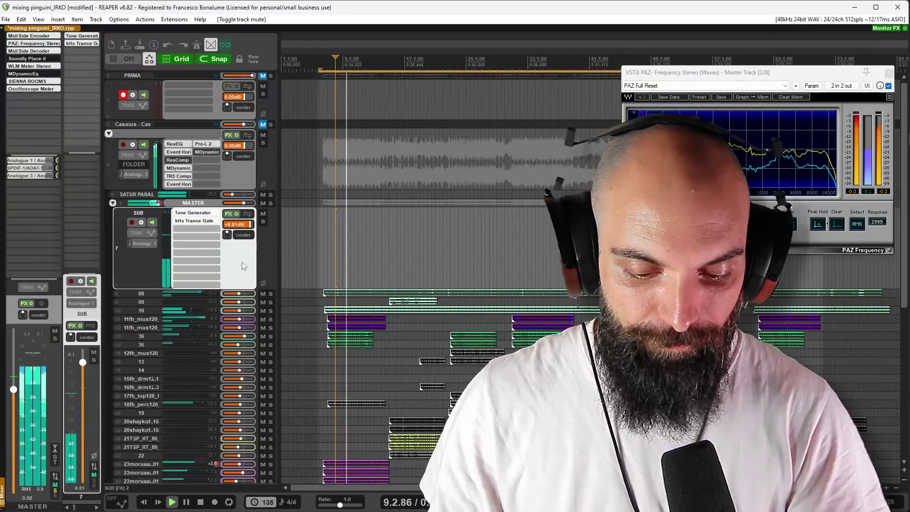
Show the SUB track's volume envelope and lower the whole envelope to -inf dB
key("v")
scroll(412, 348, "up", 2)
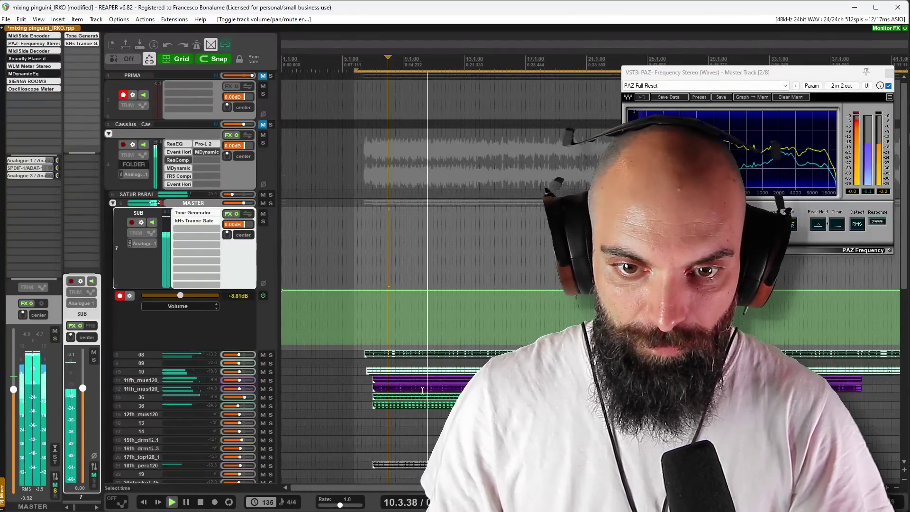
key("space")
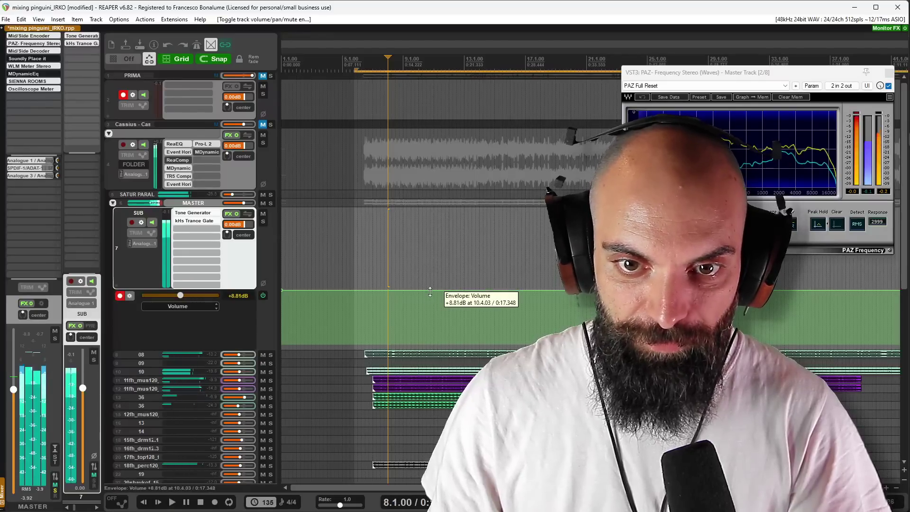
left_click_drag(426, 290, 426, 342)
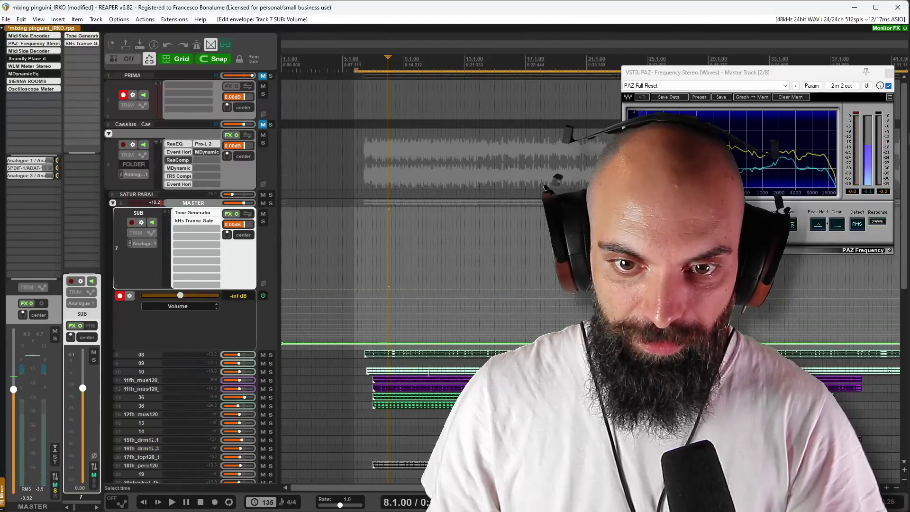
Raise the SUB volume envelope to -0.20 dB over the time range of the first 11fh_mus120 clip and play it
double_click(441, 381)
left_click_drag(428, 342, 446, 145)
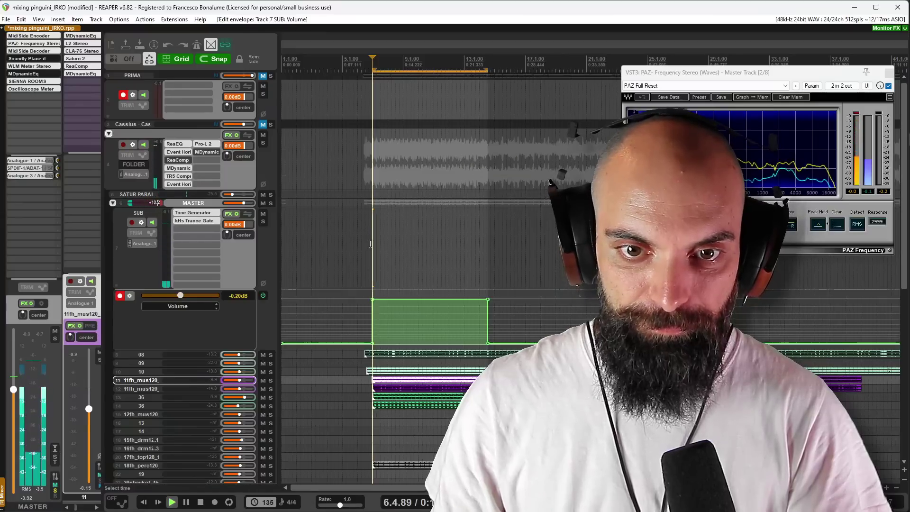
key("space")
left_click_drag(405, 299, 391, 455)
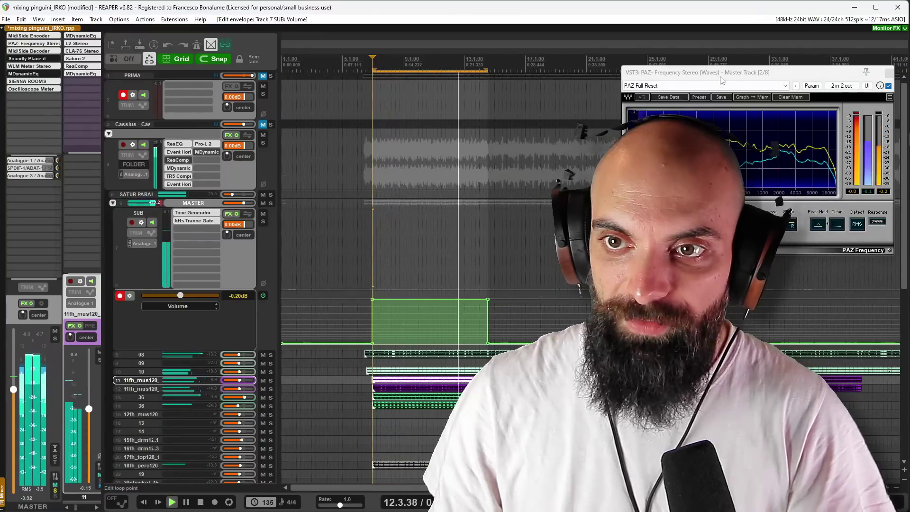
Move the PAZ Frequency window aside and shorten the raised SUB envelope section so it drops to -inf at bar 14
left_click_drag(796, 72, 343, 70)
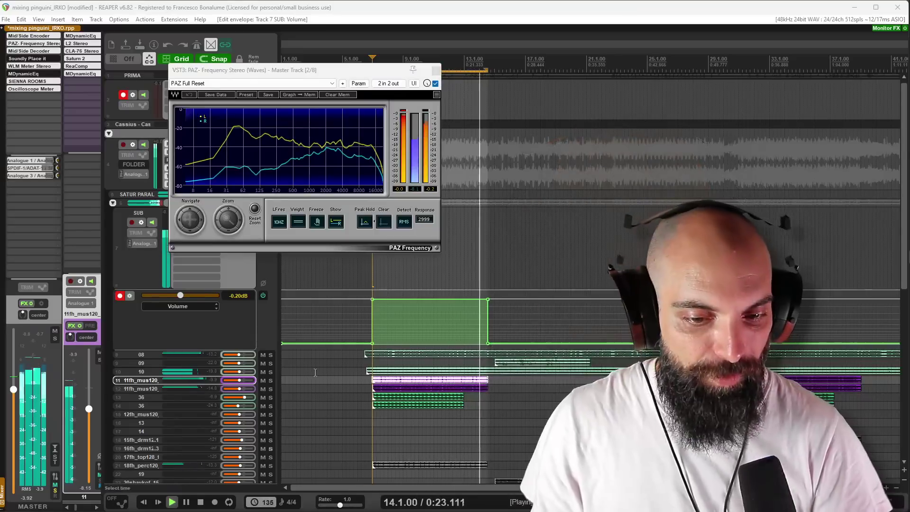
left_click(478, 330)
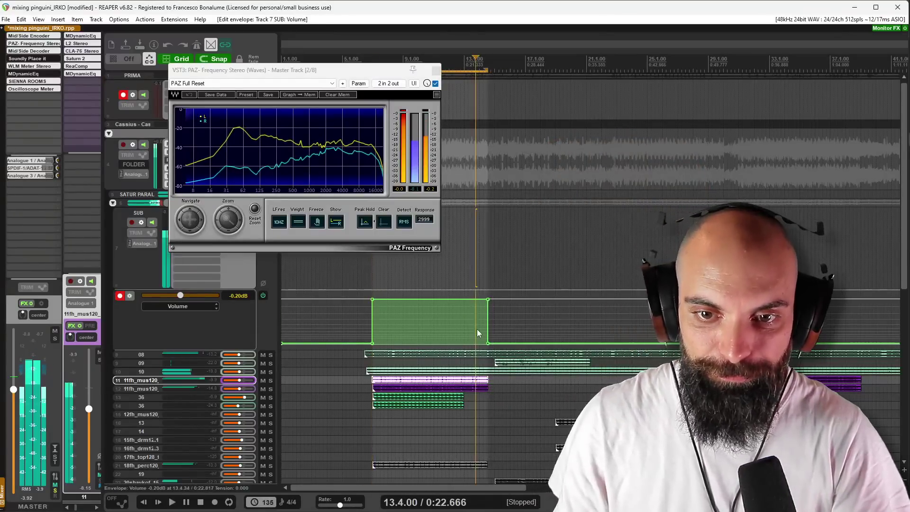
scroll(477, 329, "up", 4)
left_click(607, 322)
key("space")
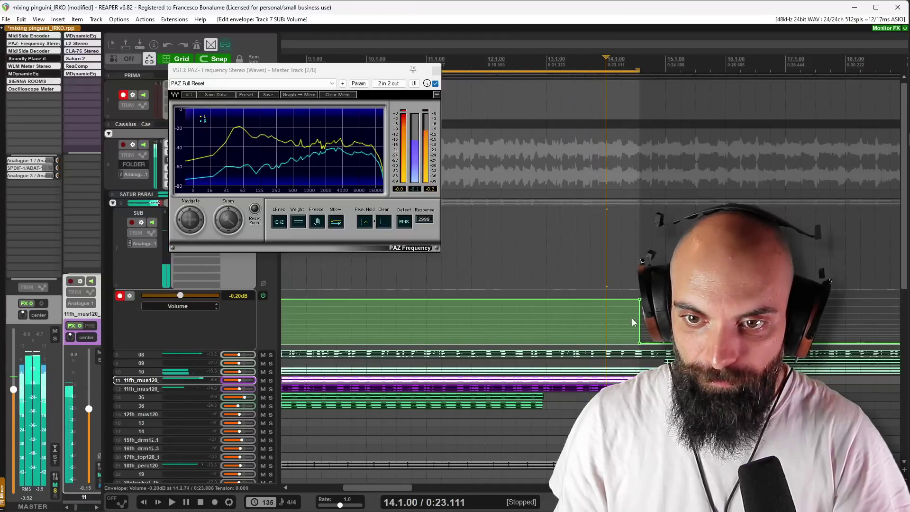
left_click(610, 299, "shift")
mouse_move(624, 299)
left_mouse_down()
mouse_move(624, 327)
mouse_move(615, 302)
left_mouse_up()
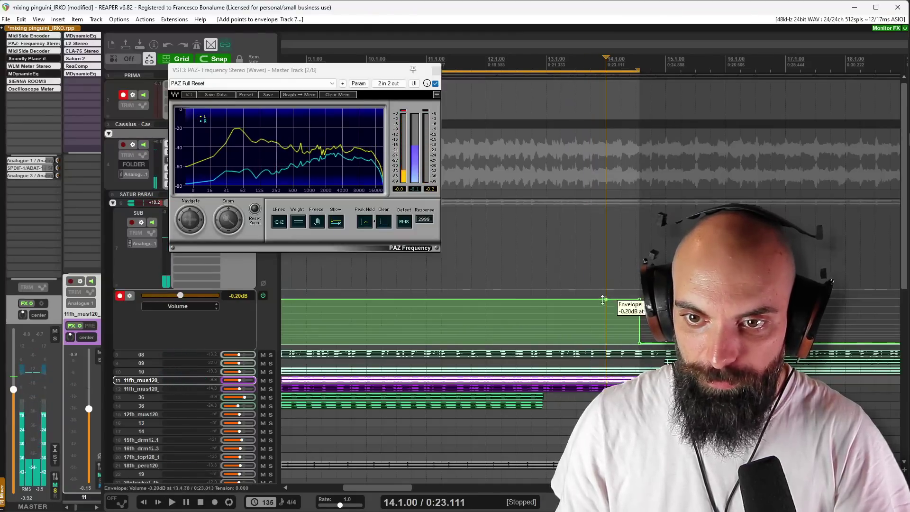
left_click(531, 323)
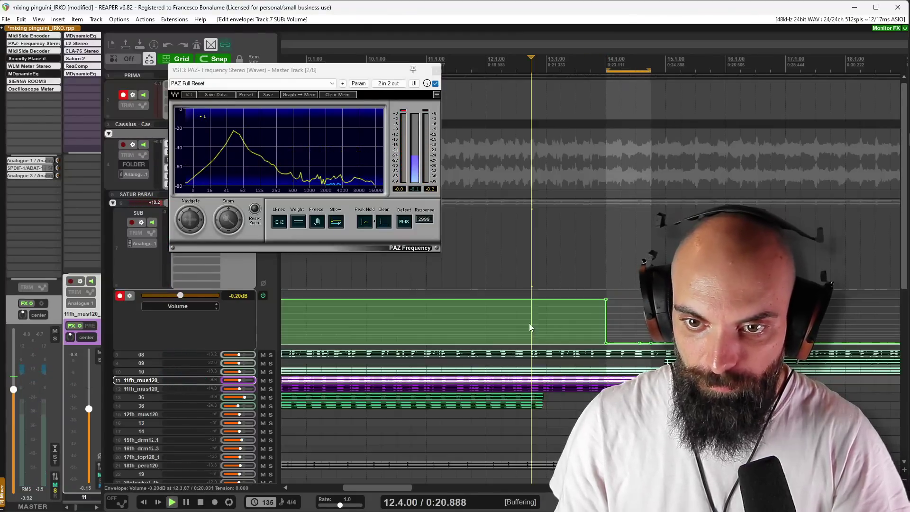
key("space")
Raise the SUB volume envelope over the time range of the track 36 clip starting at bar 23
scroll(594, 338, "down", 6)
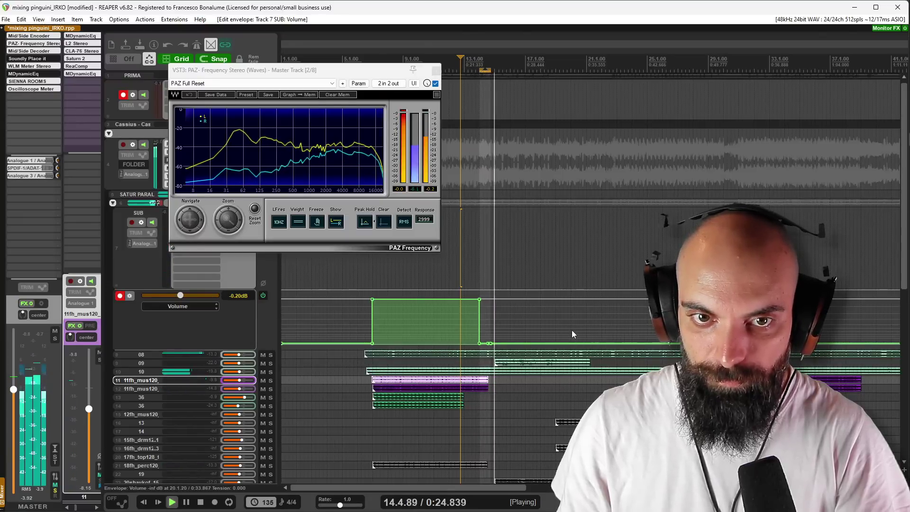
left_click(610, 324)
scroll(632, 327, "up", 3)
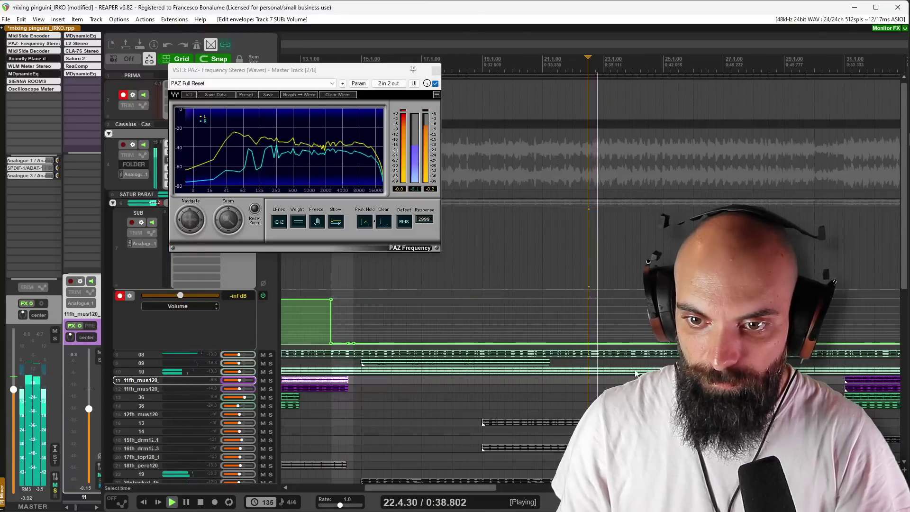
double_click(640, 397)
key("space")
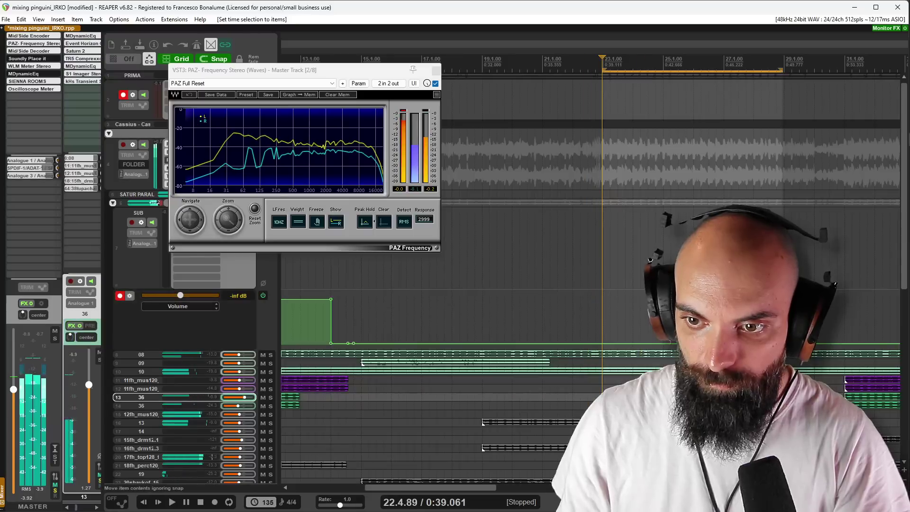
left_click(648, 342)
key("space")
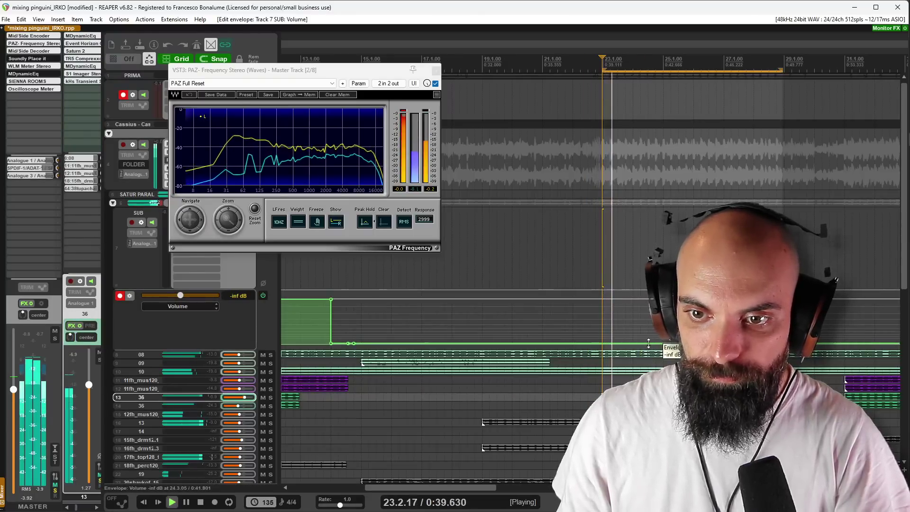
left_click_drag(649, 342, 668, 144)
key("ctrl+z")
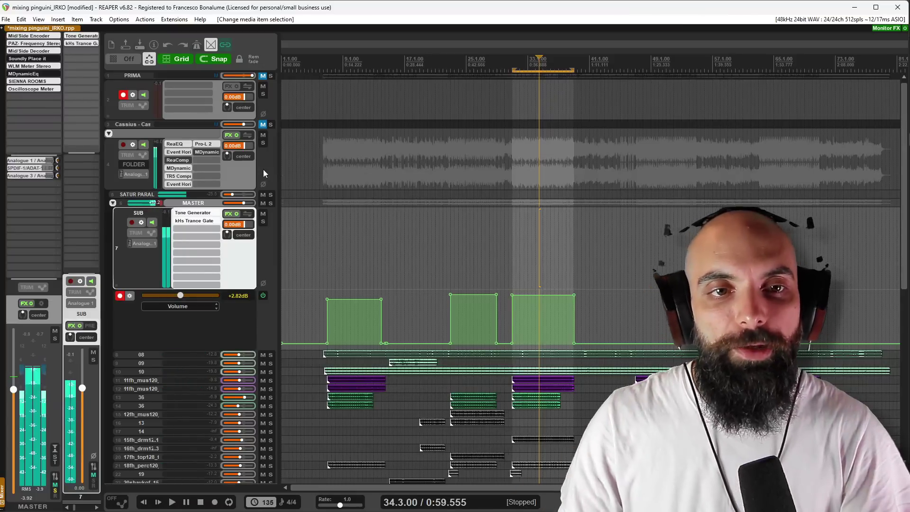
Add FabFilter Pro-Q 3 to folder track 4 and move its window clear of the upper tracks
double_click(203, 162)
type("p")
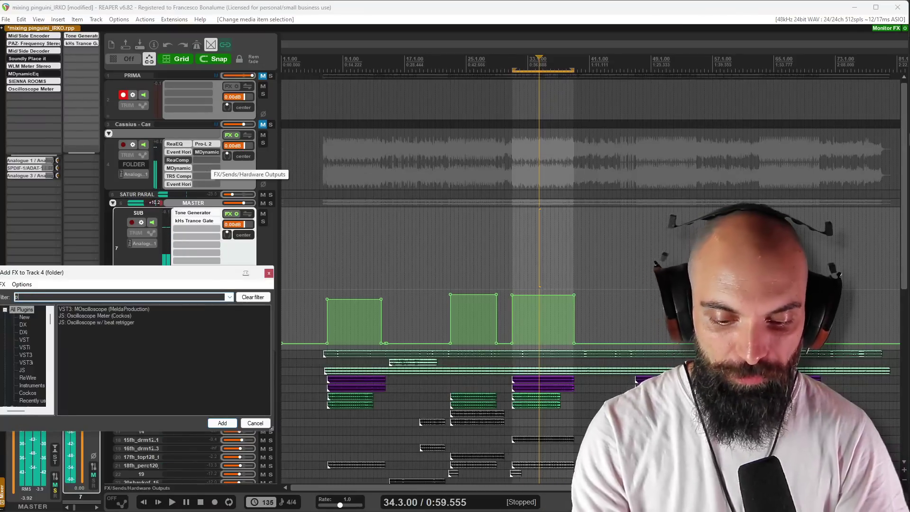
type("ro q 3")
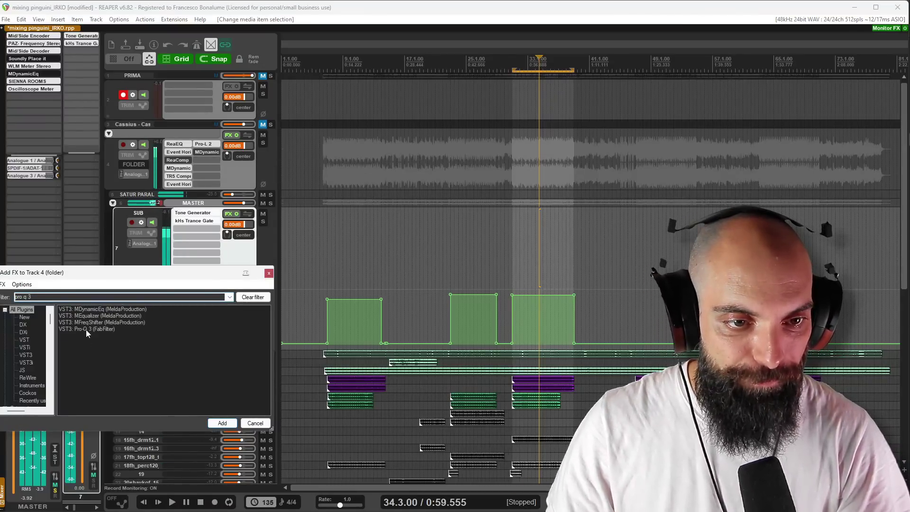
double_click(96, 329)
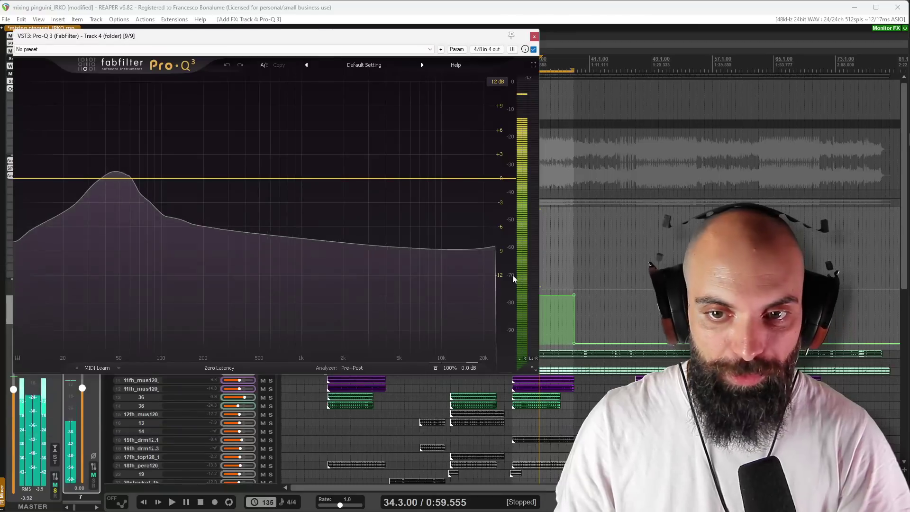
left_click(601, 265)
left_click_drag(411, 39, 387, 296)
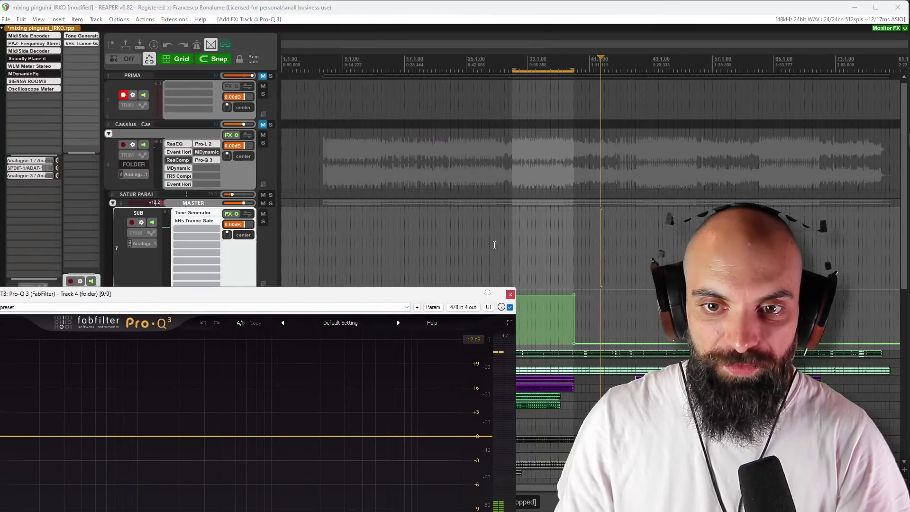
Add a narrow Pro-Q 3 bell cut of about 6 dB near 75 Hz on folder track 4 and play it
left_click_drag(311, 302, 323, 111)
left_click_drag(110, 246, 134, 294)
left_click_drag(194, 107, 219, 279)
key("space")
key("space")
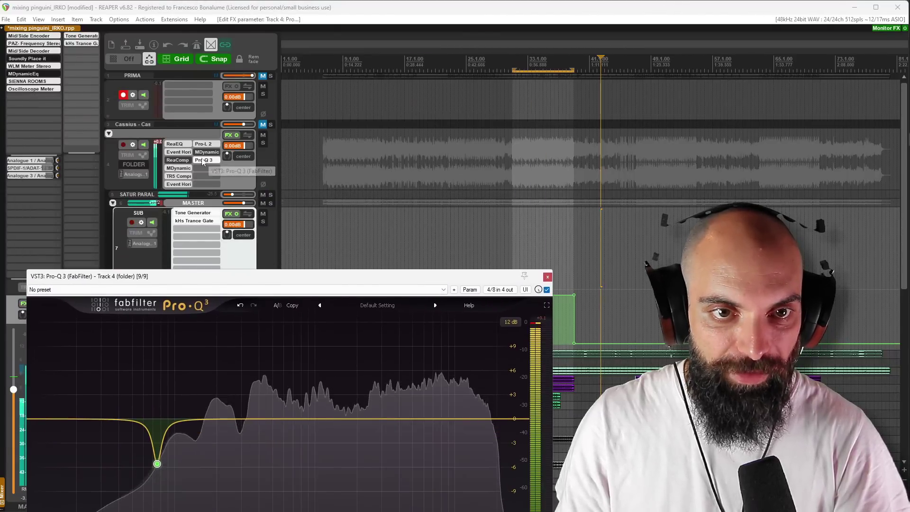
Move Pro-Q 3 to the first slot of folder track 4's effect chain and audition it
left_click_drag(205, 161, 182, 152)
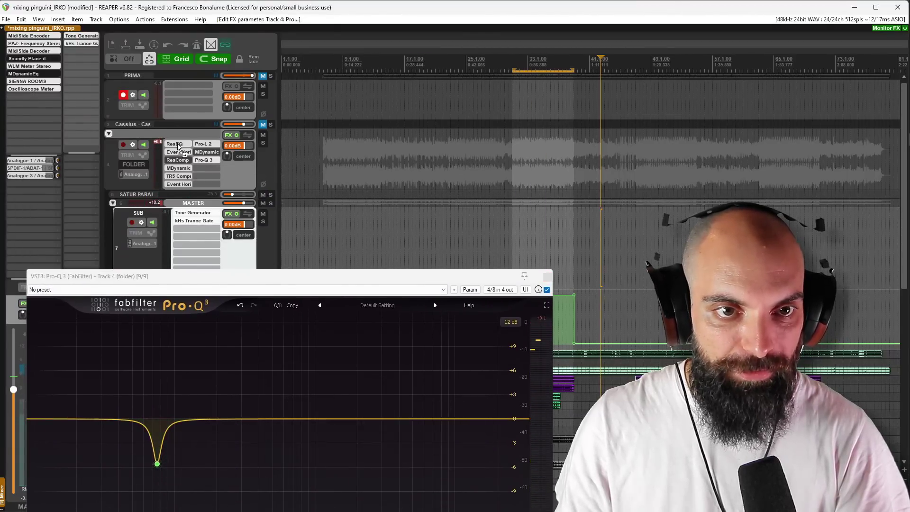
key("space")
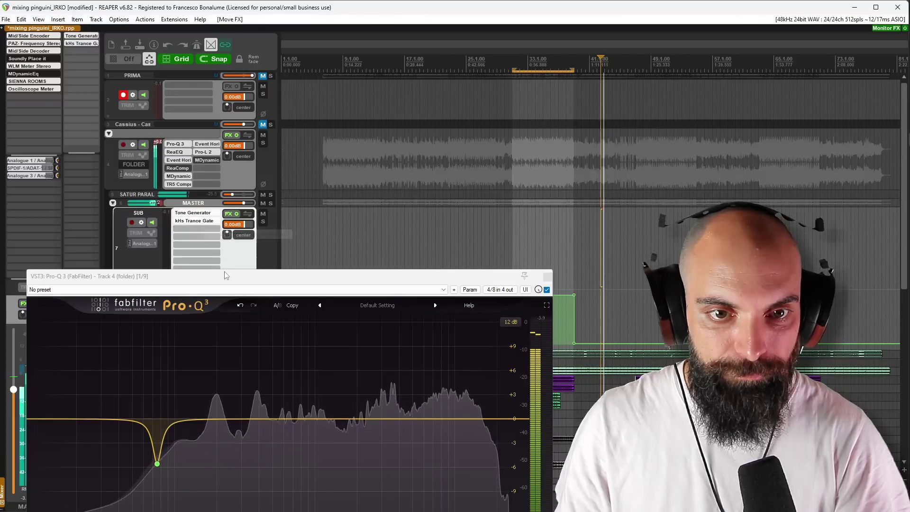
left_click_drag(227, 277, 108, 186)
key("space")
Play from bar 31, sweep the Pro-Q 3 cut through the lows to about 148 Hz at -6.06 dB, and close the plugin
left_click(513, 243)
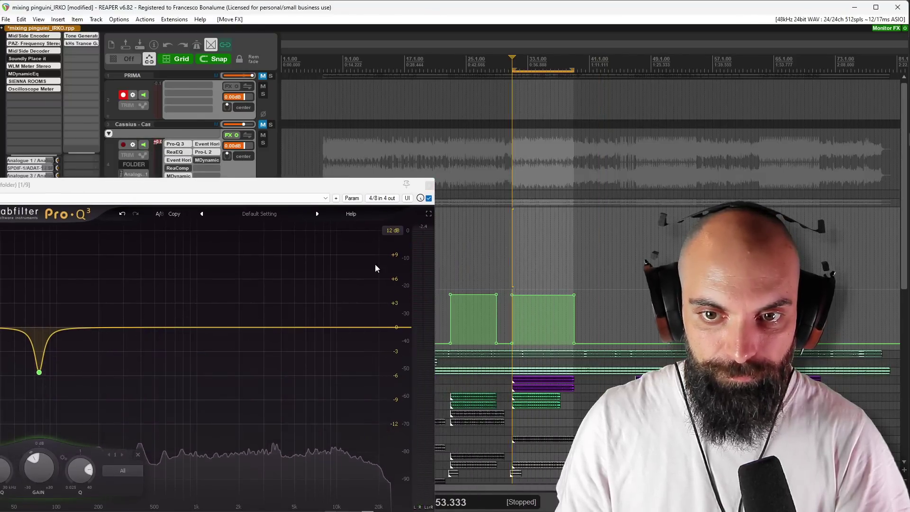
left_click_drag(39, 373, 6, 374)
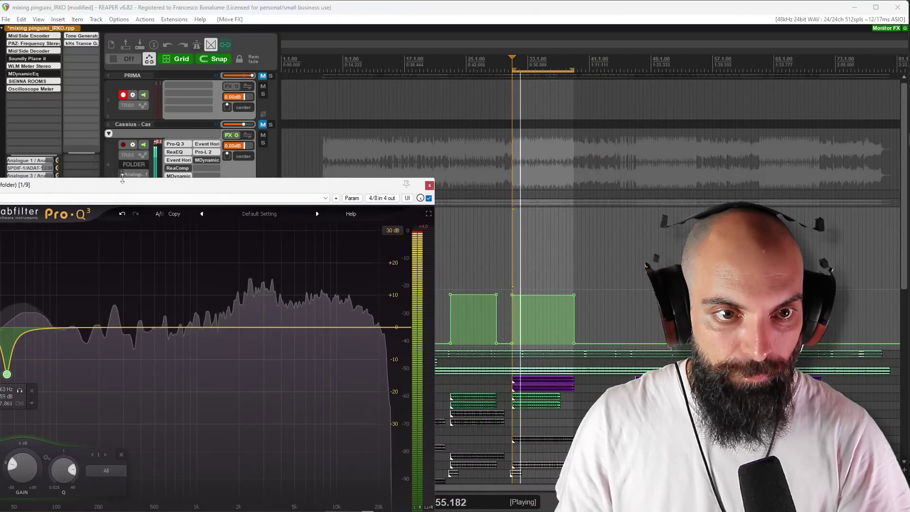
left_click_drag(122, 184, 206, 85)
left_click_drag(94, 277, 165, 251)
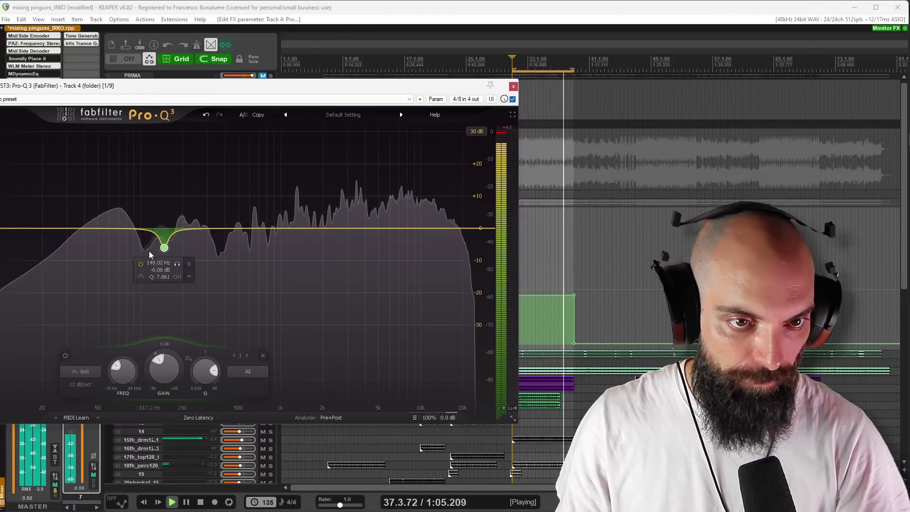
left_click(514, 86)
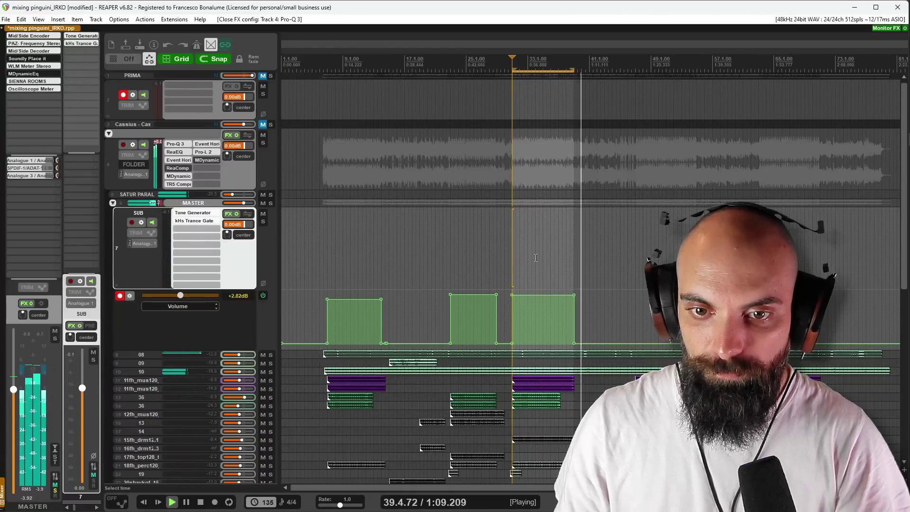
Save the project
key("ctrl+s")
scroll(463, 244, "up", 5)
scroll(394, 257, "down", 3)
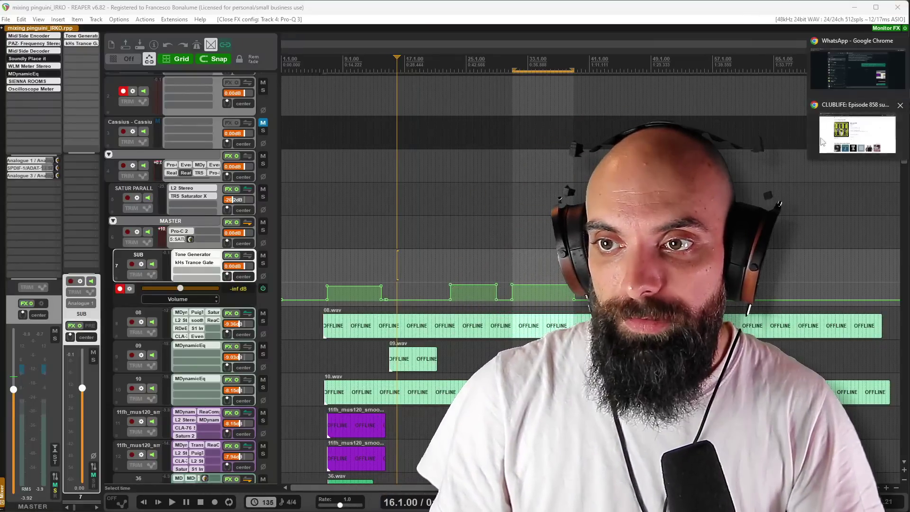
Switch to Chrome, open the Goodhertz CanOpener Studio page in a new tab, examine its crossfeed controls, and return to REAPER
left_click(842, 132)
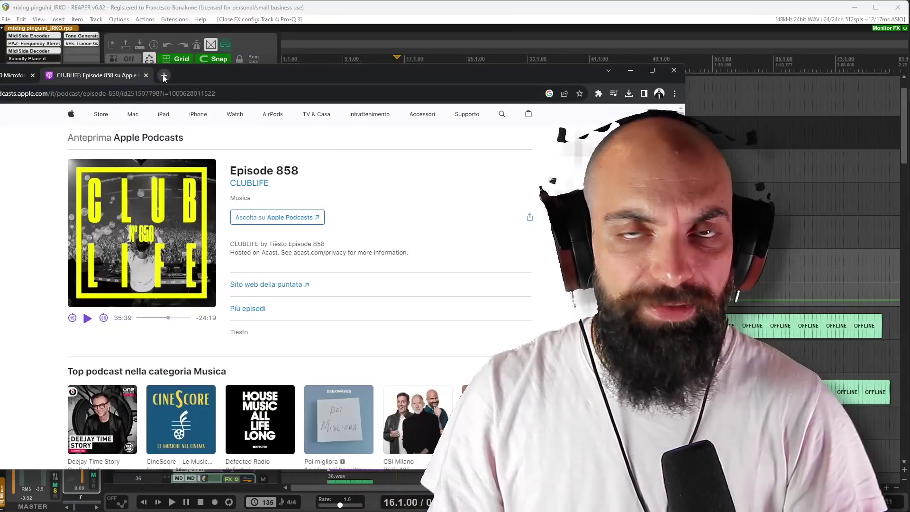
left_click(164, 76)
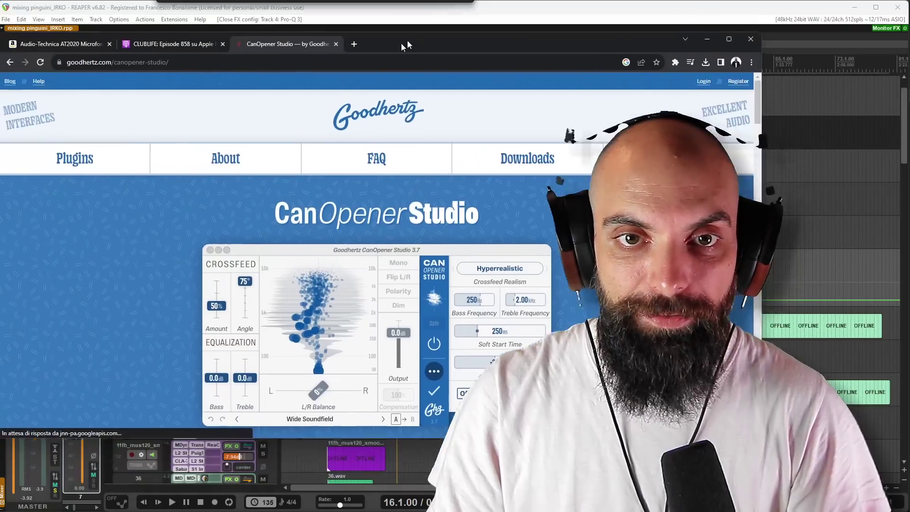
scroll(472, 176, "down", 1)
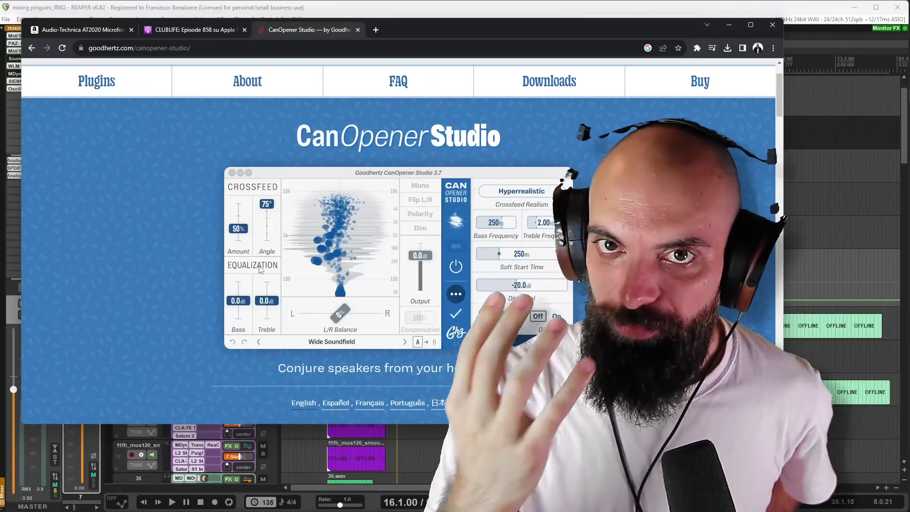
left_click(737, 27)
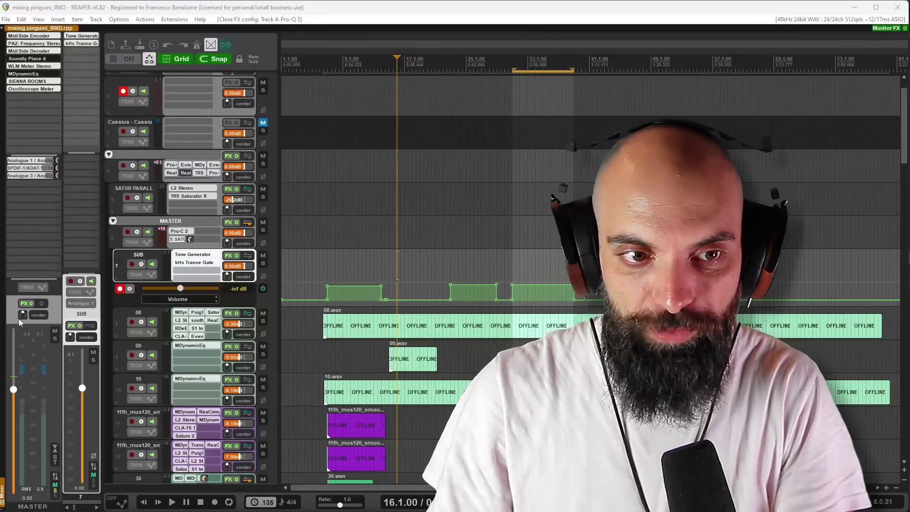
Bypass SIENNA ROOMS on the master track and audition the mix from around bar 15
left_click(336, 233)
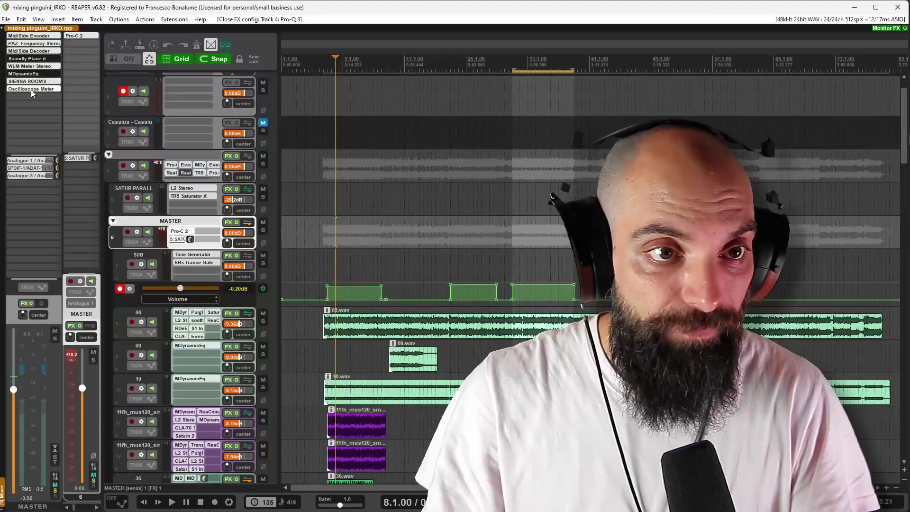
left_click(32, 85, "shift")
left_click(392, 240)
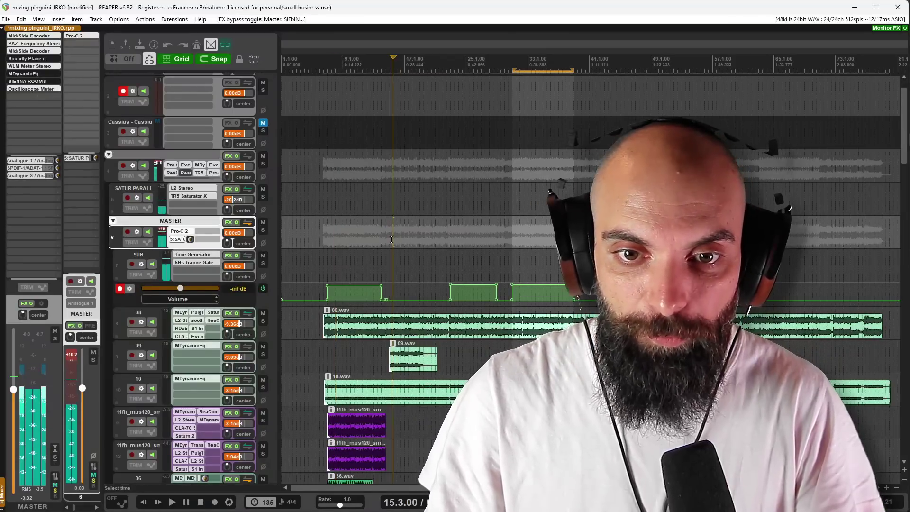
key("space")
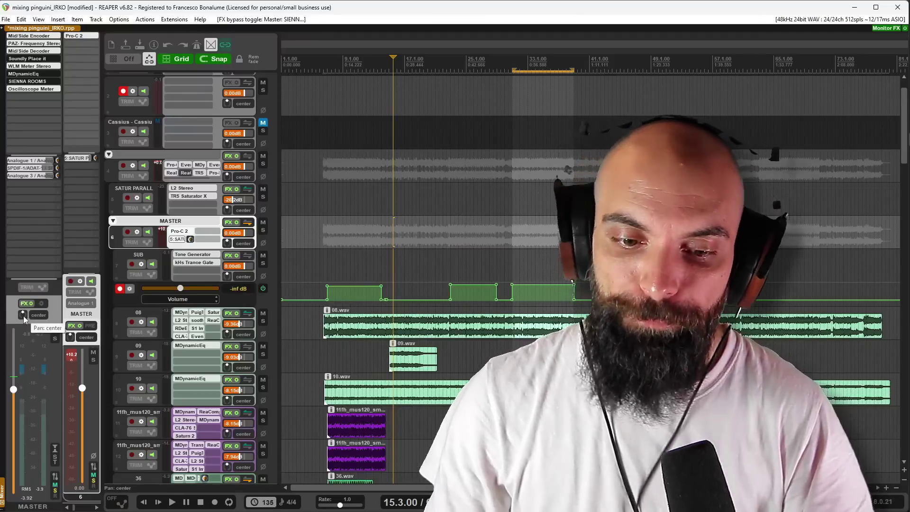
Set the master track's pan mode to Stereo pan and reduce its width to 75%
right_click(24, 316)
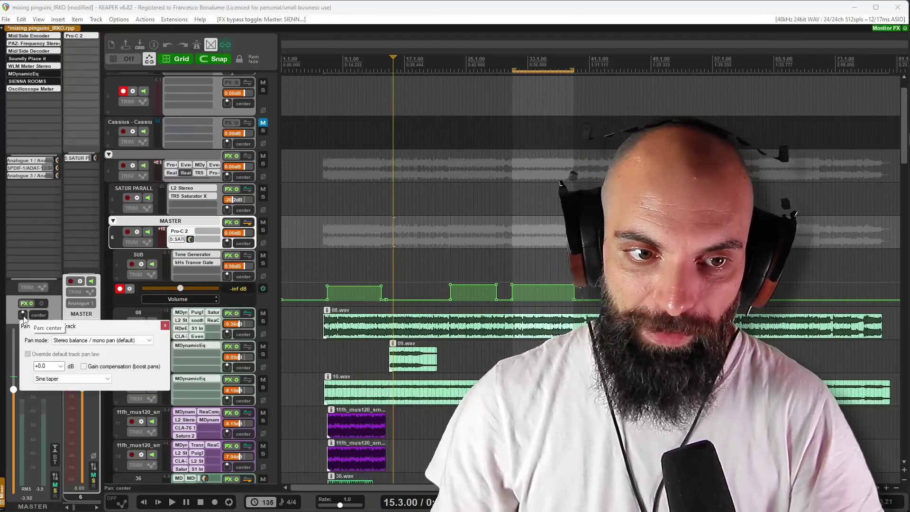
left_click(74, 341)
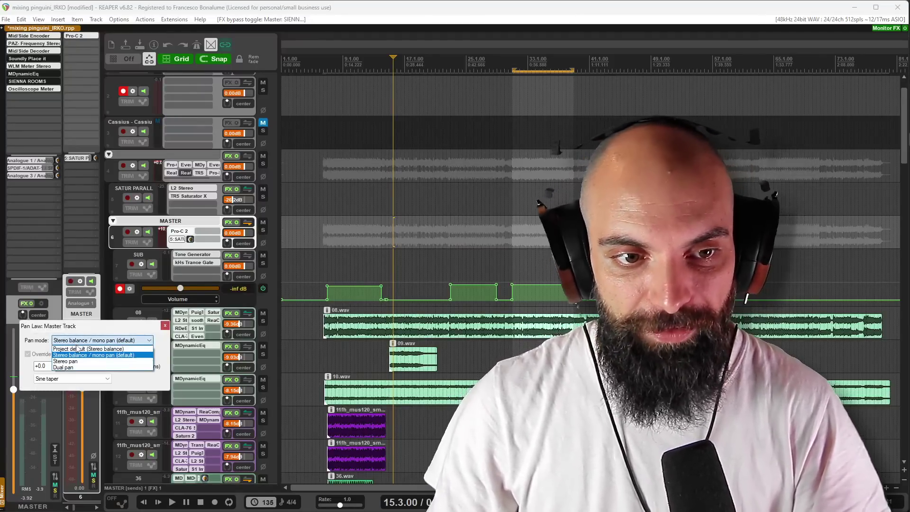
left_click(76, 362)
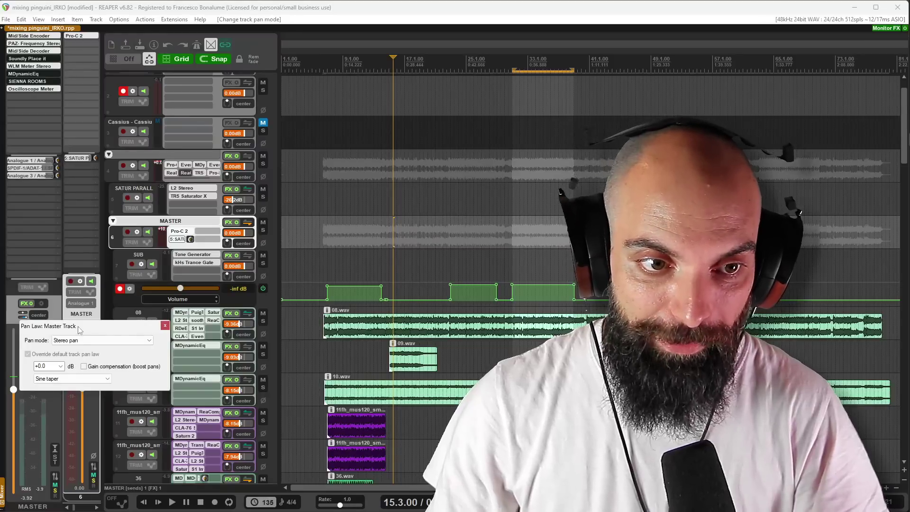
left_click_drag(78, 327, 214, 282)
mouse_move(25, 317)
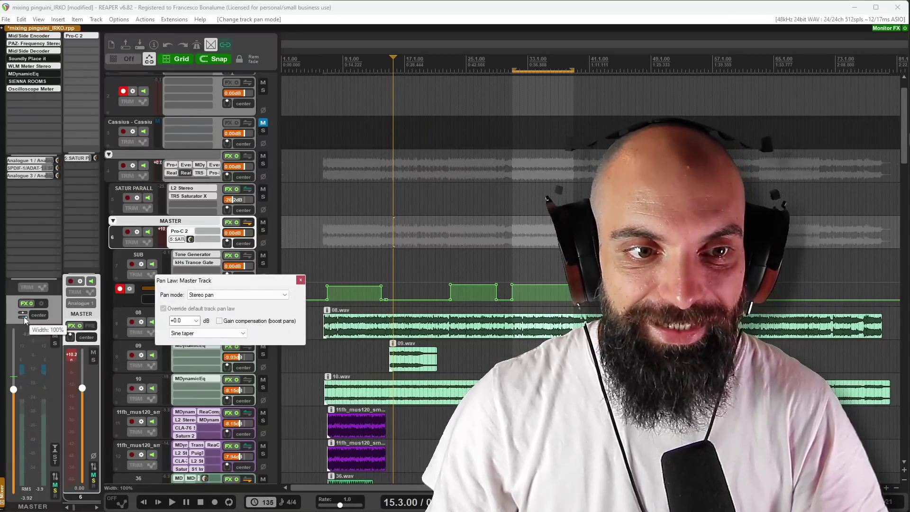
scroll(25, 318, "down", 5)
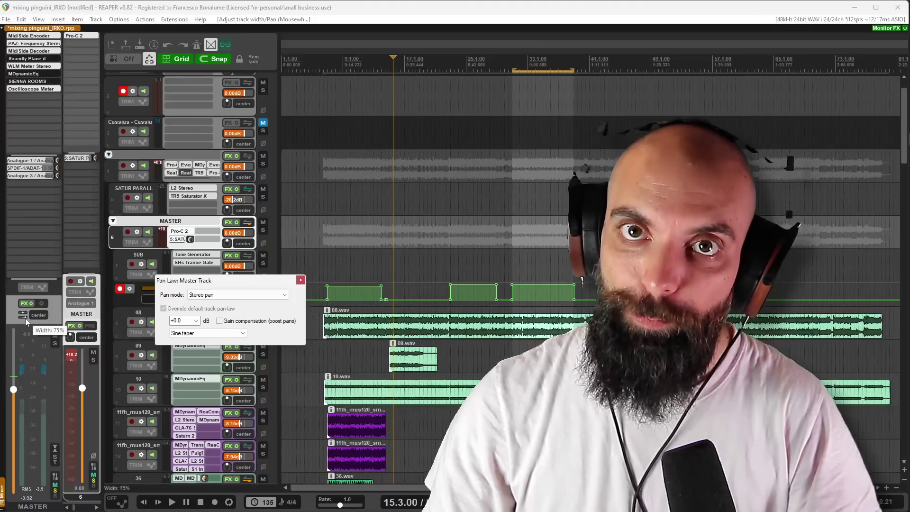
Reset the master width to 100% and restore its pan mode to Stereo balance / mono pan (default)
double_click(24, 317)
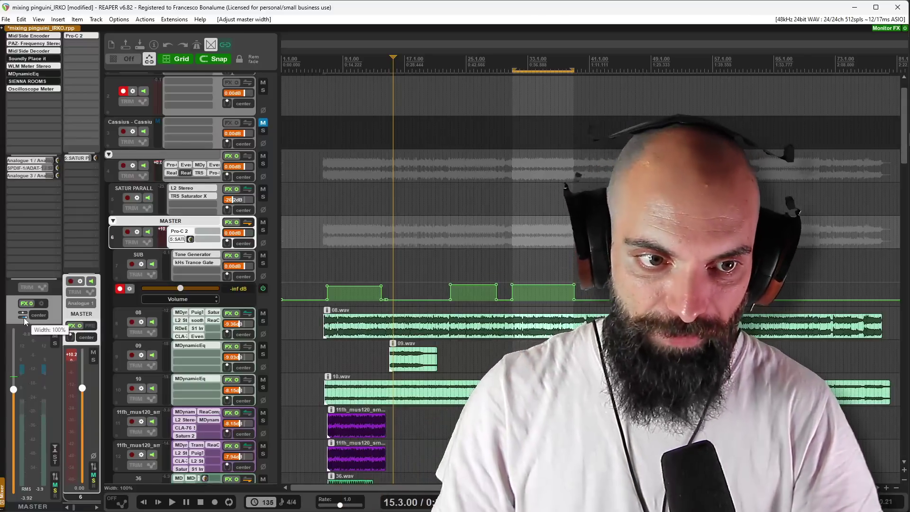
right_click(24, 316)
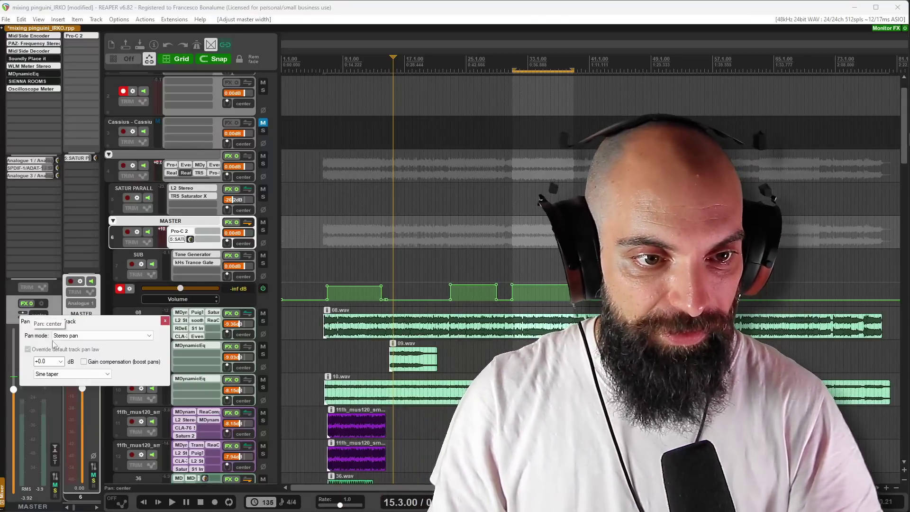
left_click(81, 335)
left_click(79, 351)
left_click(165, 321)
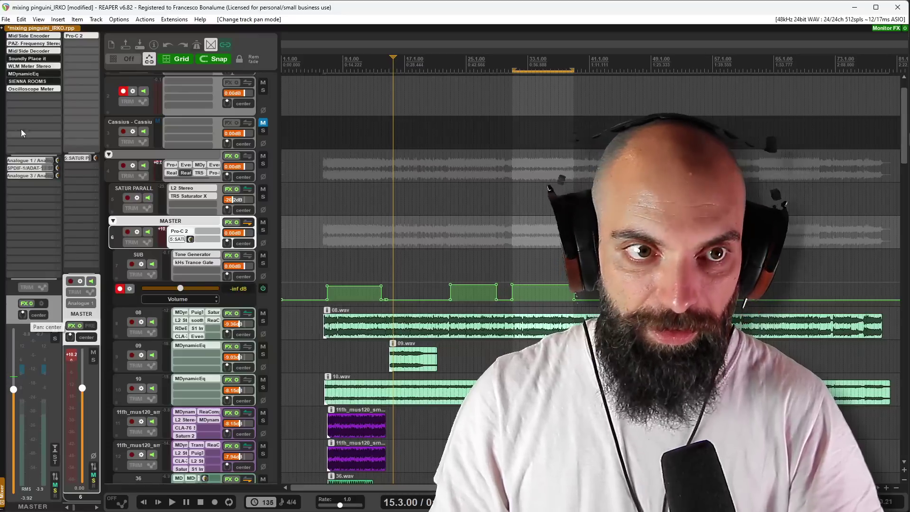
Add the A1StereoControl plugin to the end of the master track's effect chain
double_click(24, 98)
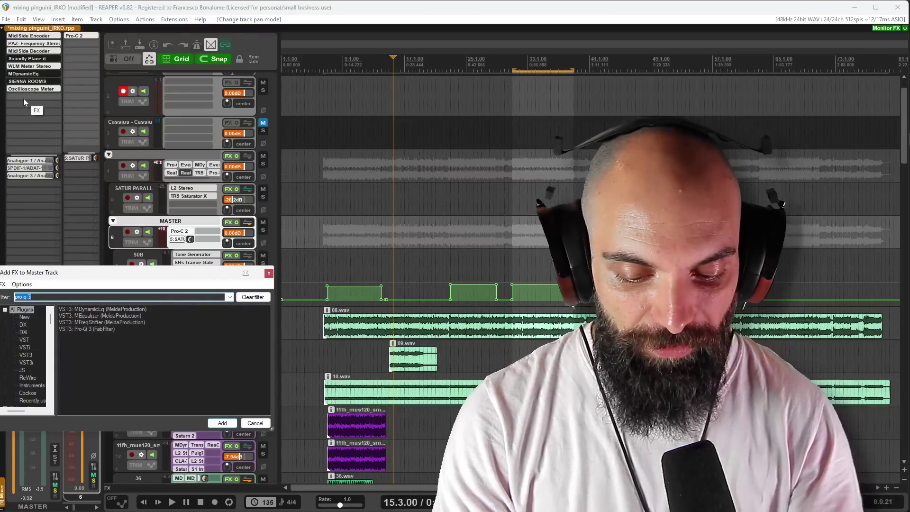
type("a1")
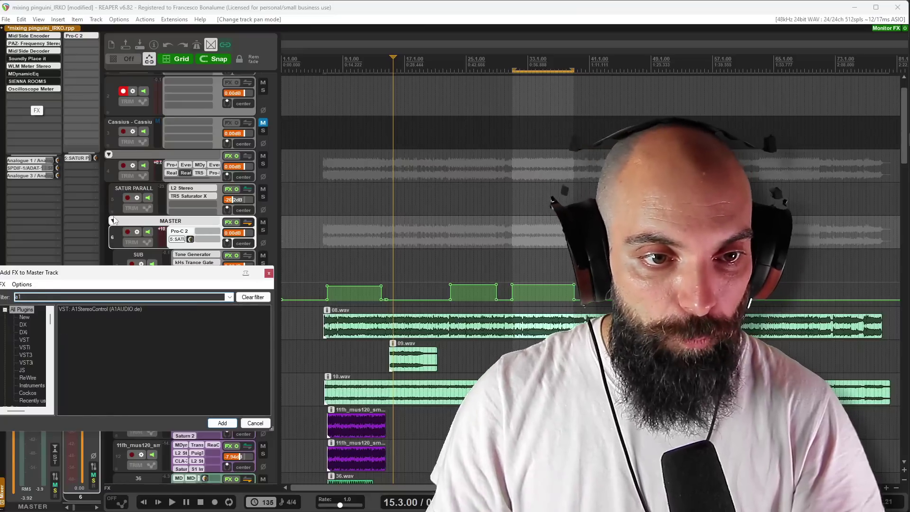
double_click(94, 310)
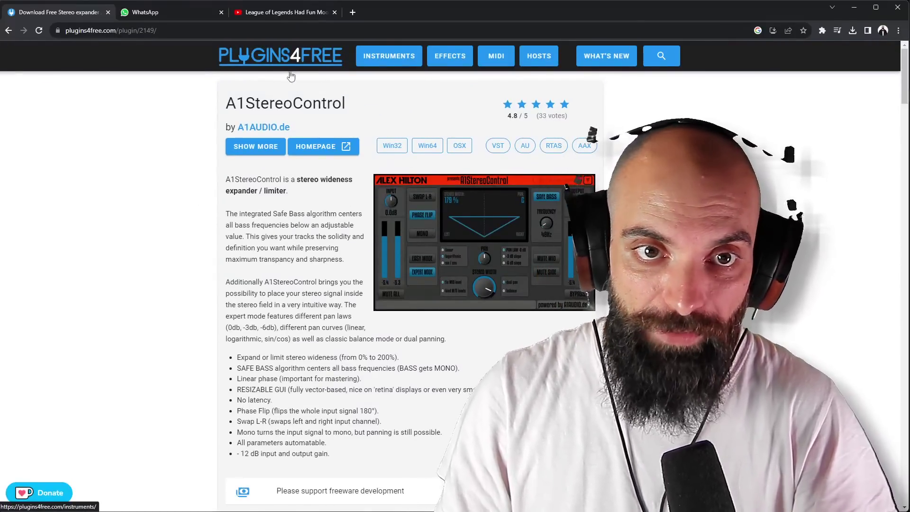
Look through the A1StereoControl page on plugins4free down to its downloads, and return to REAPER
scroll(274, 217, "down", 1)
scroll(274, 217, "down", 5)
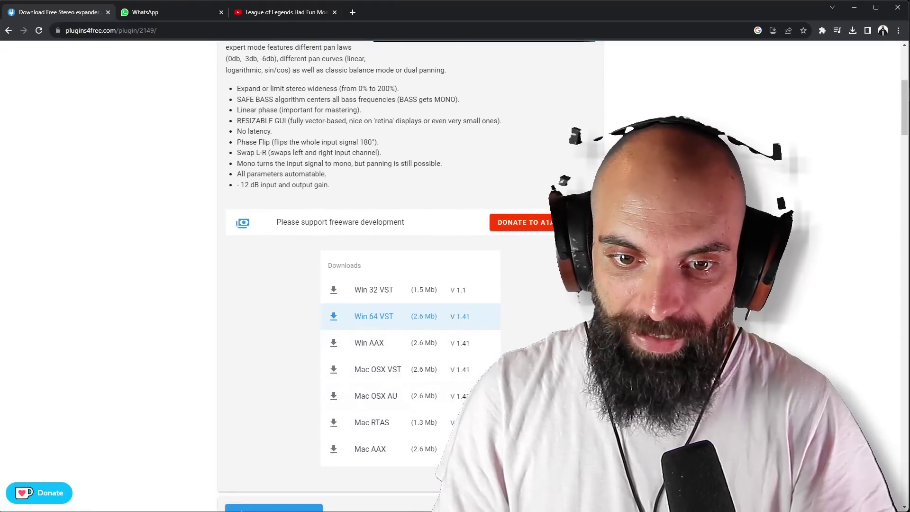
scroll(544, 246, "up", 5)
key("alt+Tab")
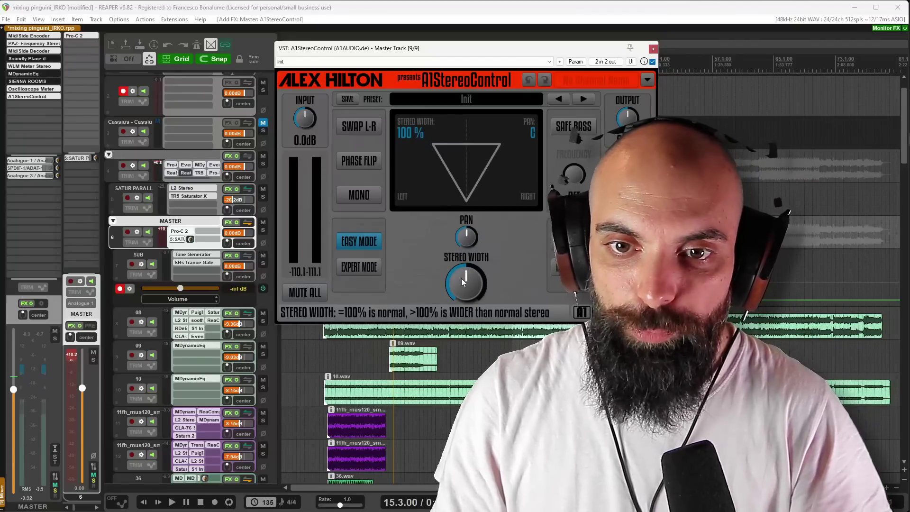
Audition A1StereoControl's stereo width at 74%, raise it to 107%, and stop playback
left_click_drag(463, 278, 462, 293)
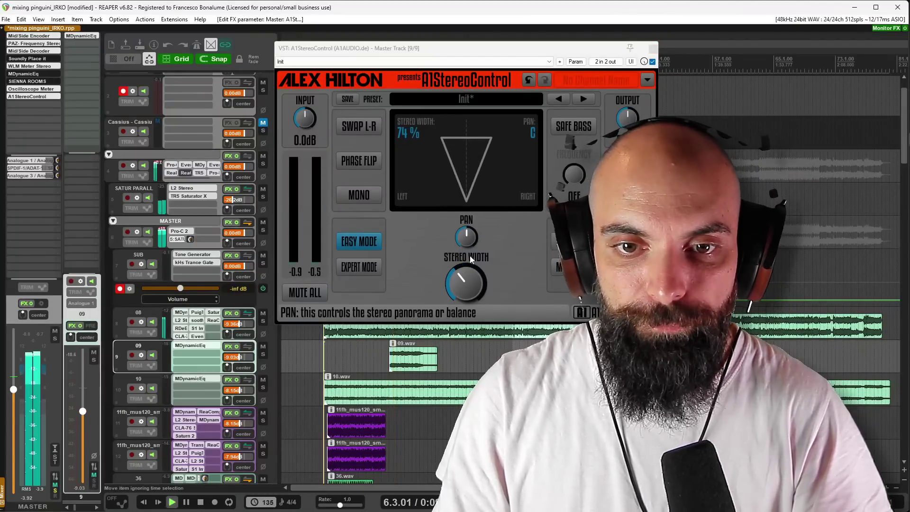
mouse_move(471, 259)
left_mouse_down()
mouse_move(471, 245)
mouse_move(471, 294)
mouse_move(471, 243)
left_mouse_up()
key("space")
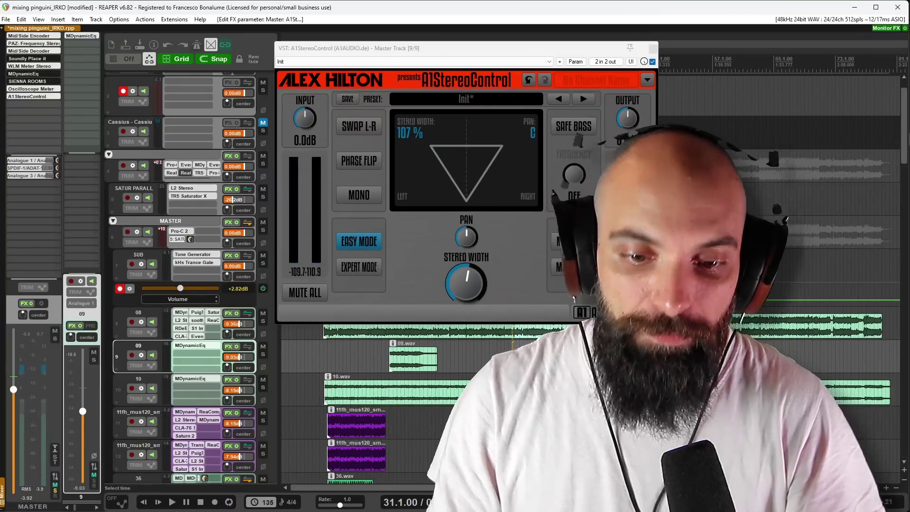
key("alt+Tab")
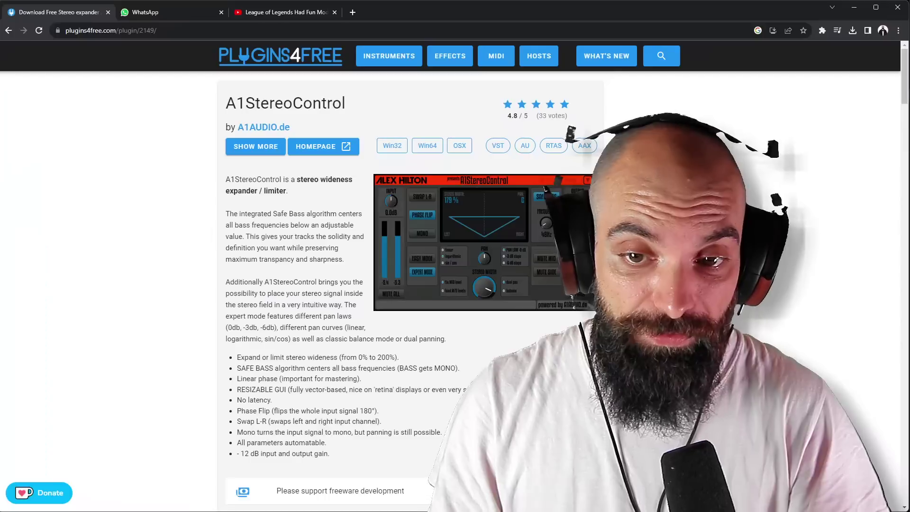
key("alt+Tab")
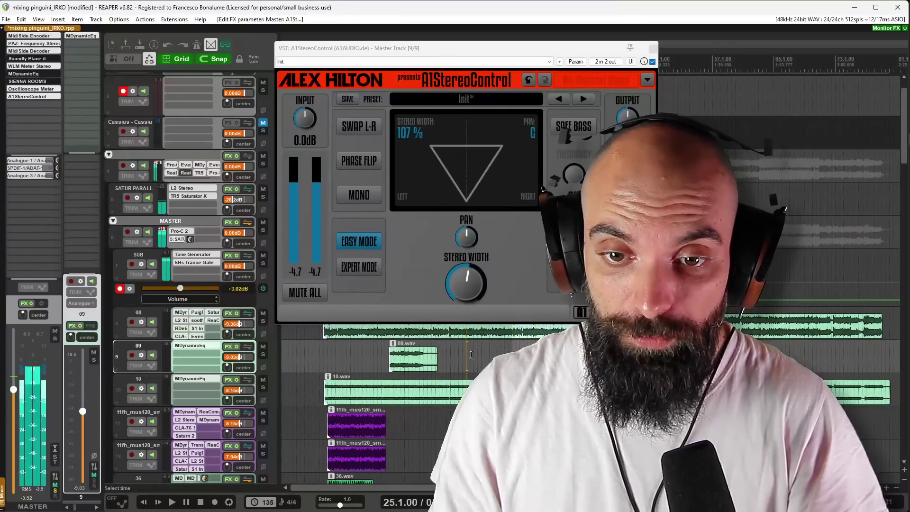
key("alt+Tab")
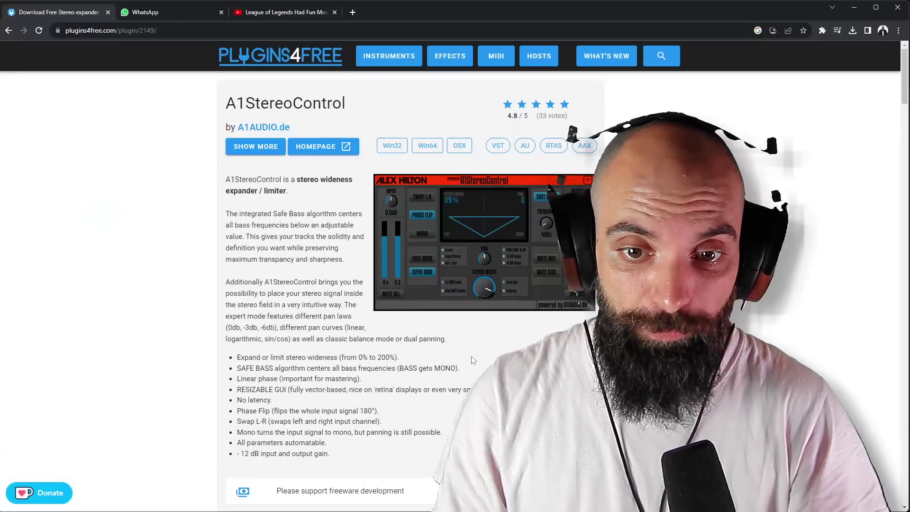
key("alt+Tab")
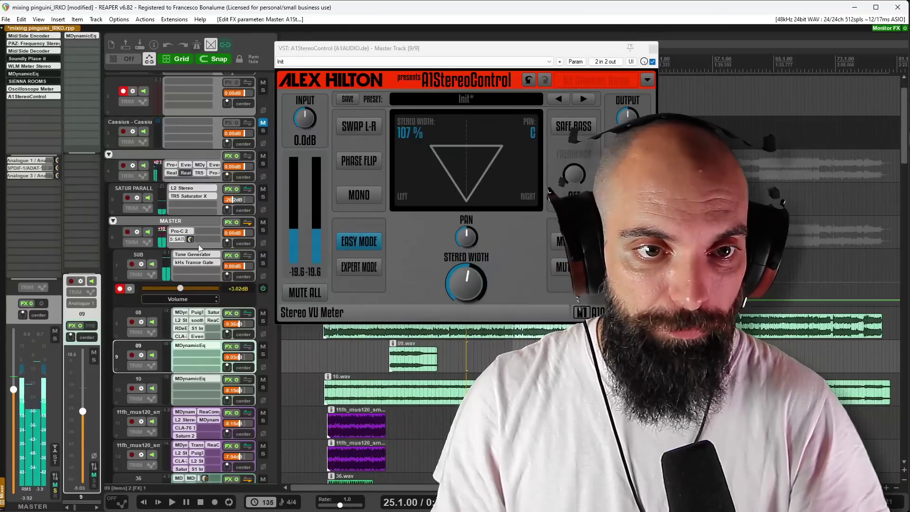
Mute the SUB track
left_click(263, 256)
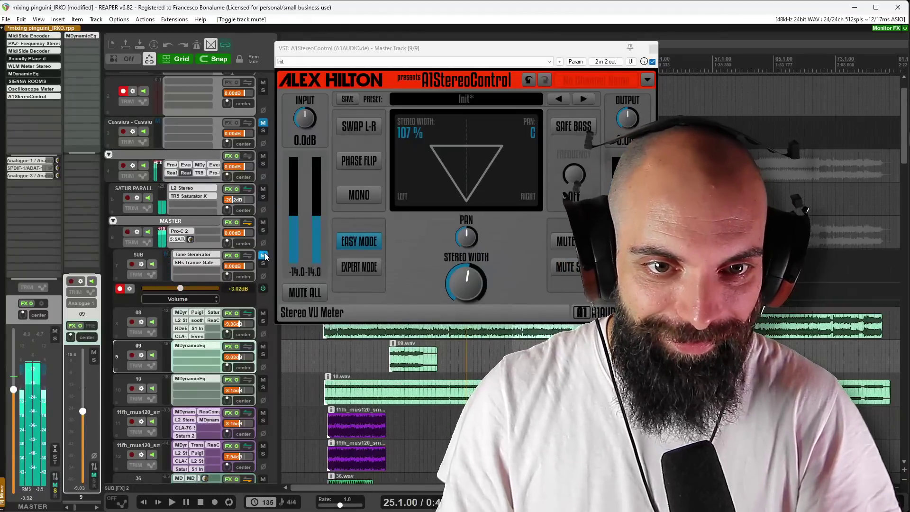
Switch to the browser page with CLUBLIFE Episode 858, play the episode, and return to REAPER
key("alt+Tab")
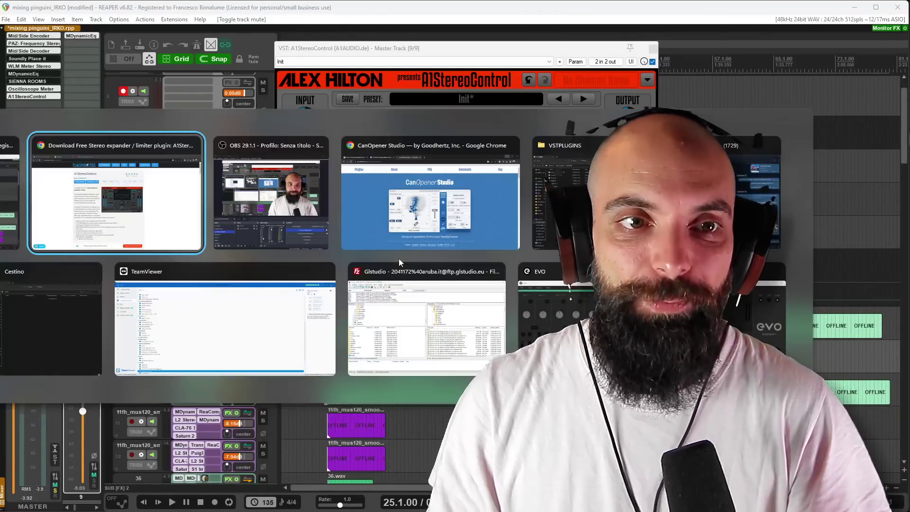
key("Tab")
key("Tab")
key("Tab")
key("Tab")
key("Tab")
key("Tab")
key("Tab")
key("Tab")
key("Tab")
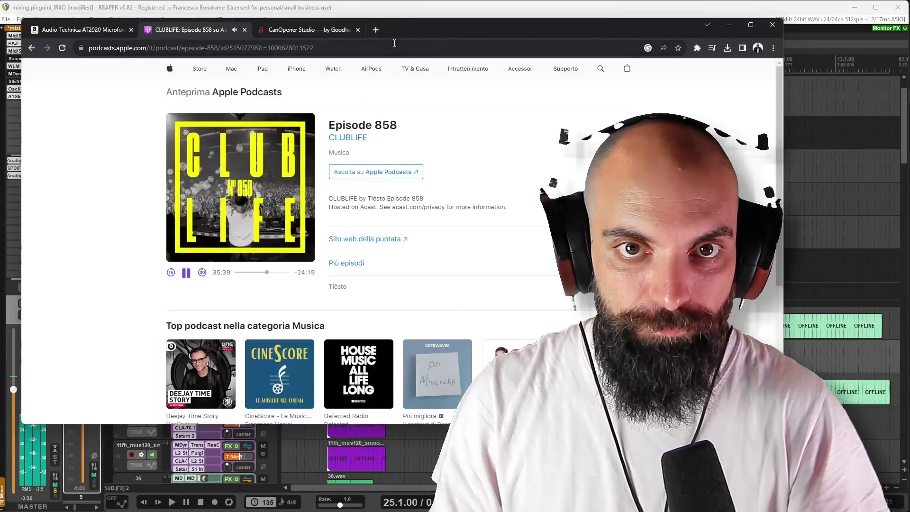
left_click(401, 14)
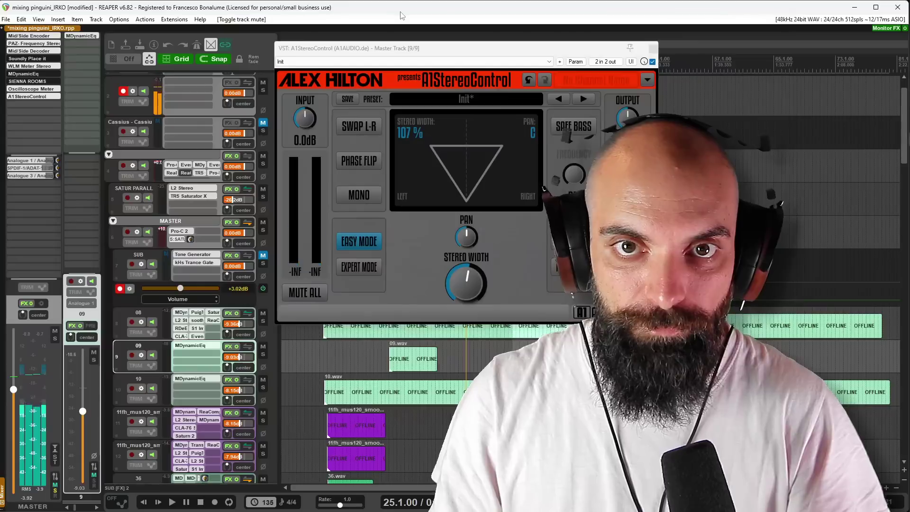
Narrow A1StereoControl's stereo width to 46% while the podcast plays, pause the episode in the browser, and return to REAPER
left_click_drag(459, 48, 587, 228)
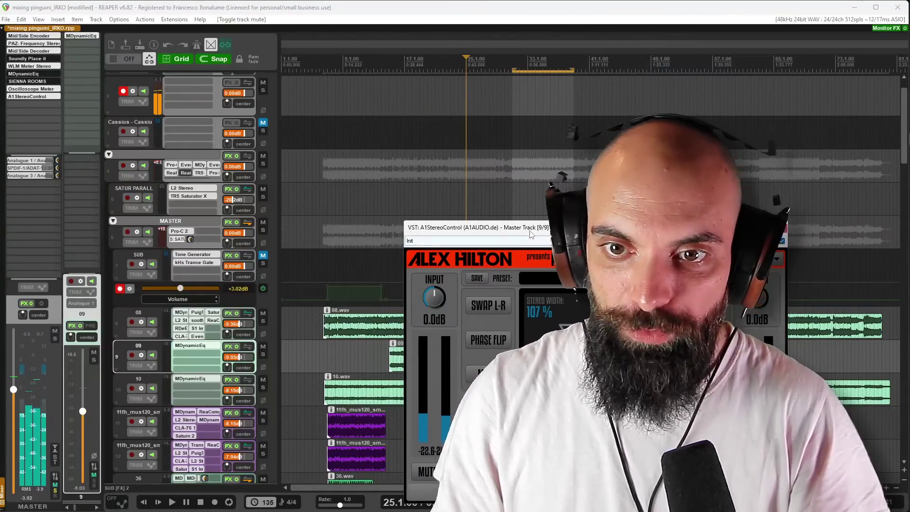
left_click_drag(530, 232, 481, 152)
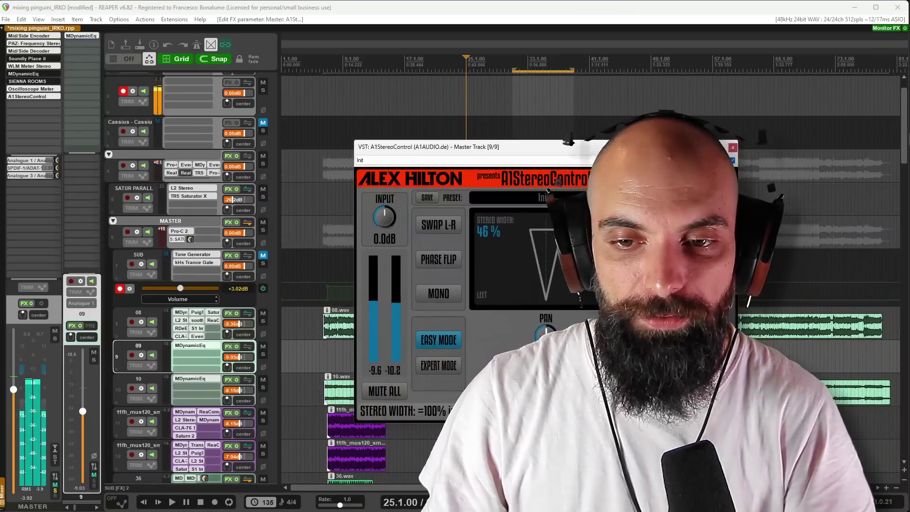
key("alt+Tab")
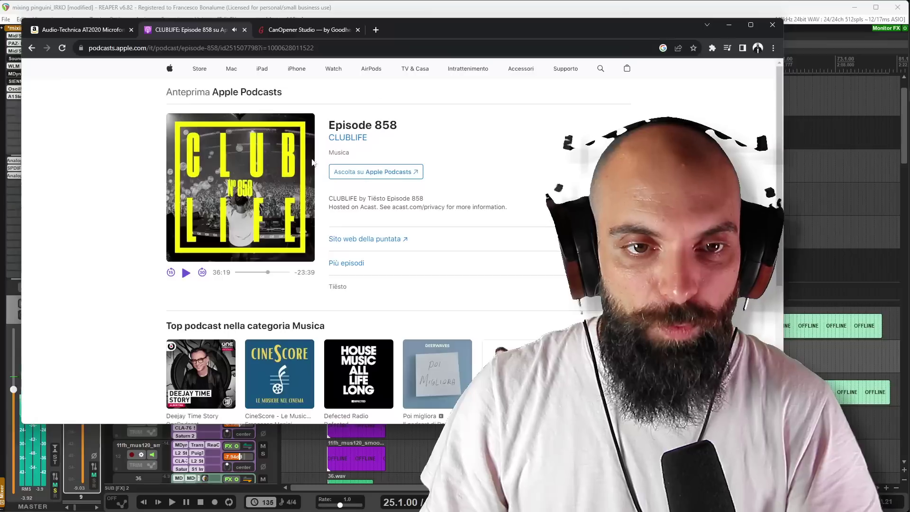
left_click(446, 5)
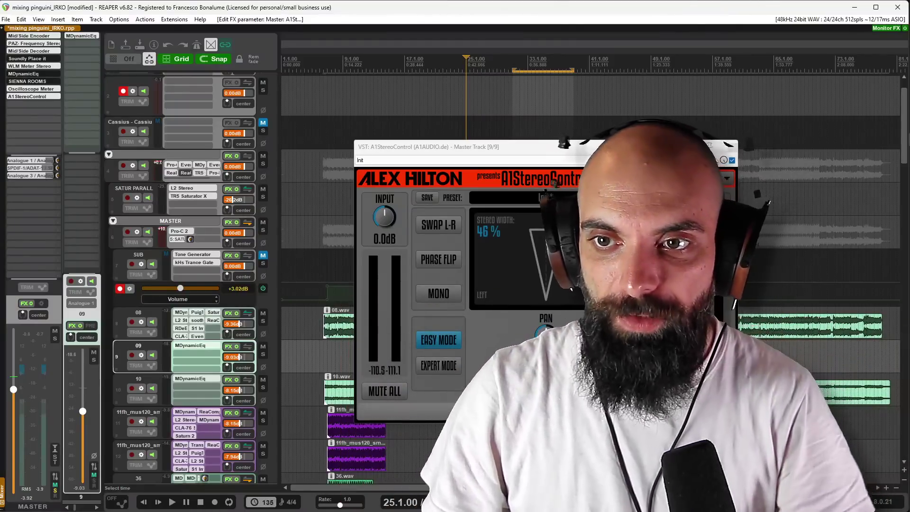
Close A1StereoControl, unmute the SUB track, and audition the full mix from bar 7
left_click(729, 146)
left_click(327, 272)
key("space")
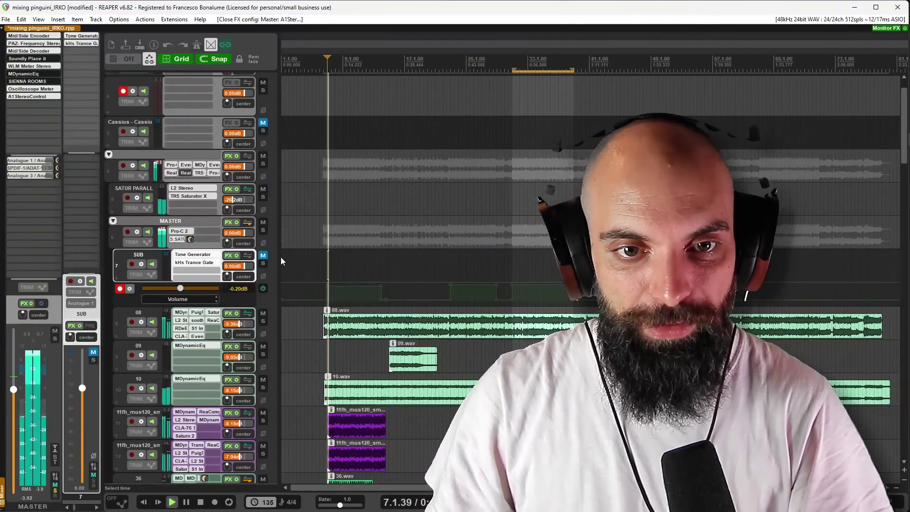
left_click(263, 255)
scroll(401, 262, "down", 5)
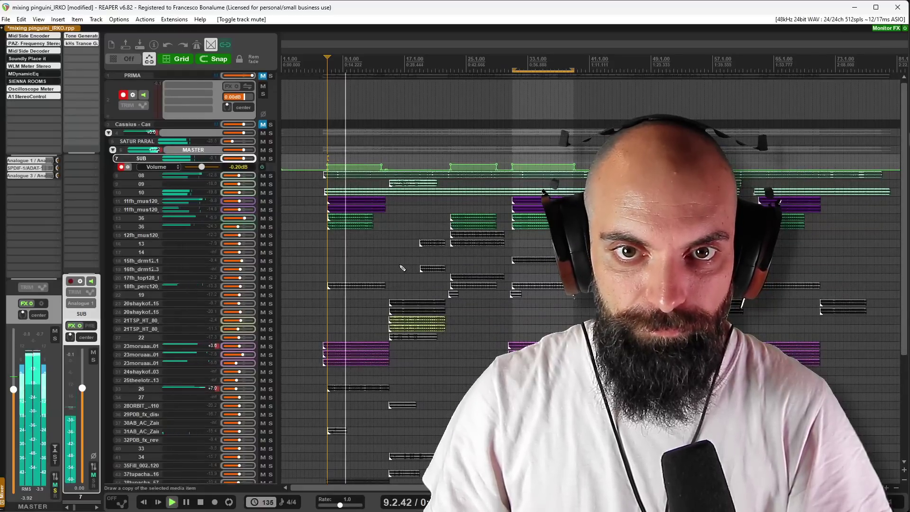
key("space")
left_click(334, 147)
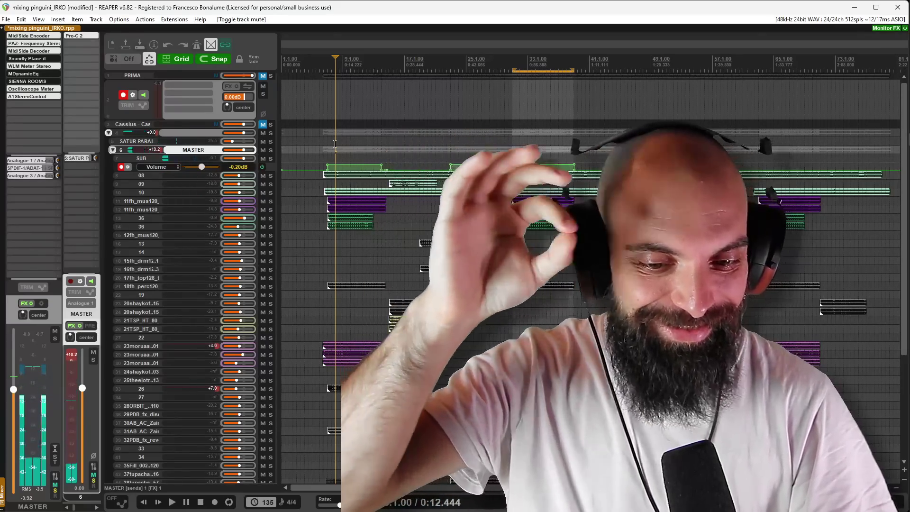
left_click(404, 149)
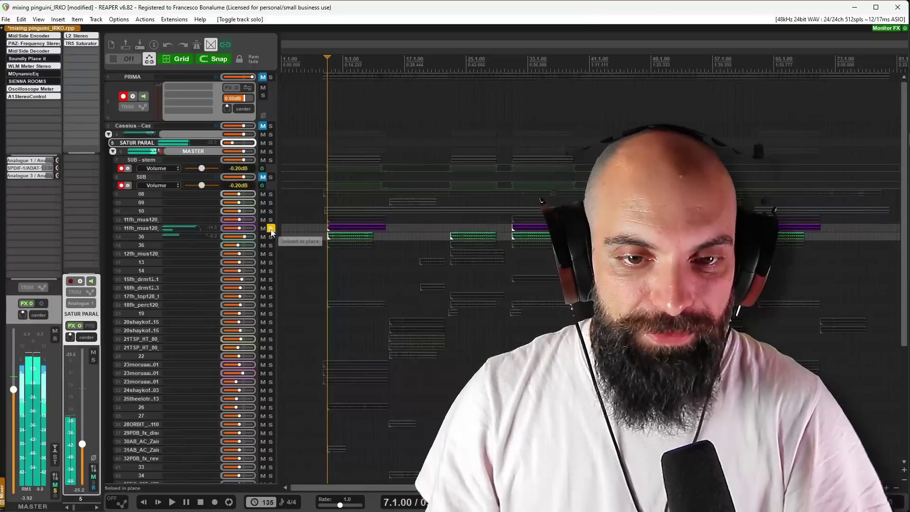
Enlarge the soloed track 13, audition it briefly, and inspect its S1 Imager Stereo settings
left_click_drag(191, 232, 233, 310)
key("space")
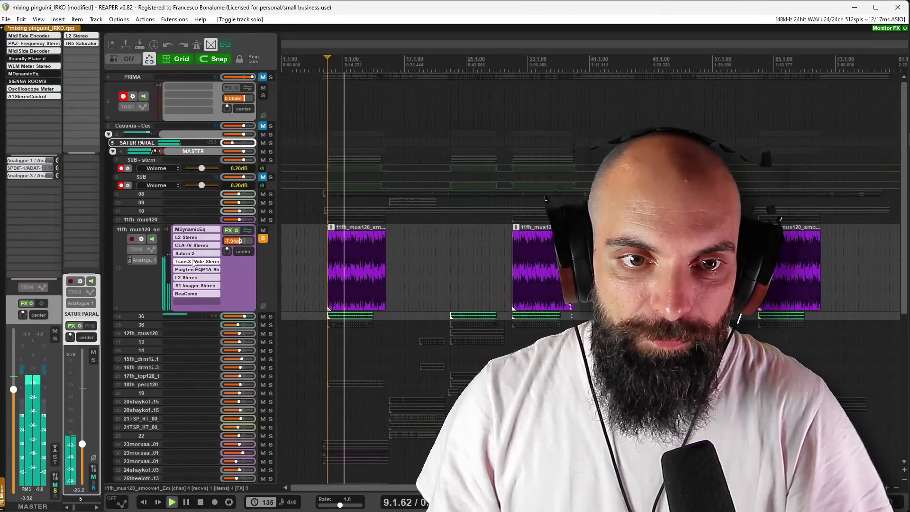
key("space")
left_click(195, 287)
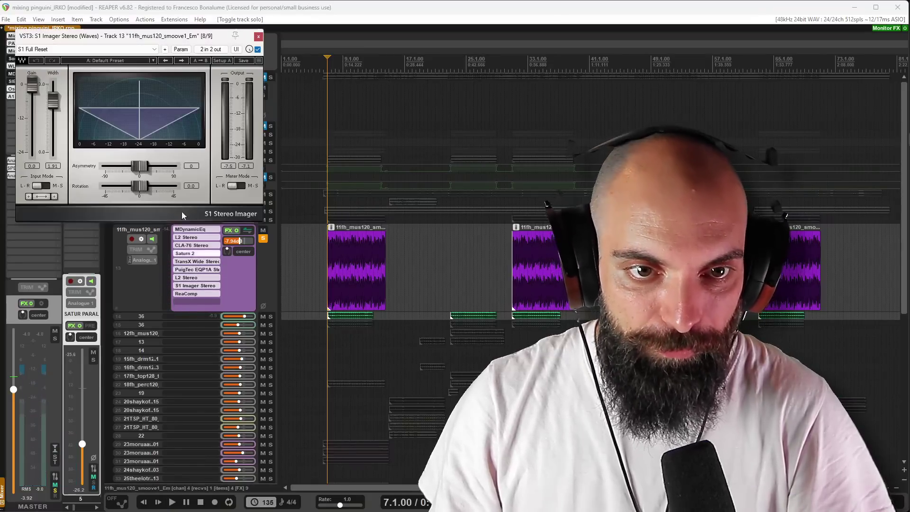
left_click_drag(252, 37, 376, 87)
left_click(380, 86)
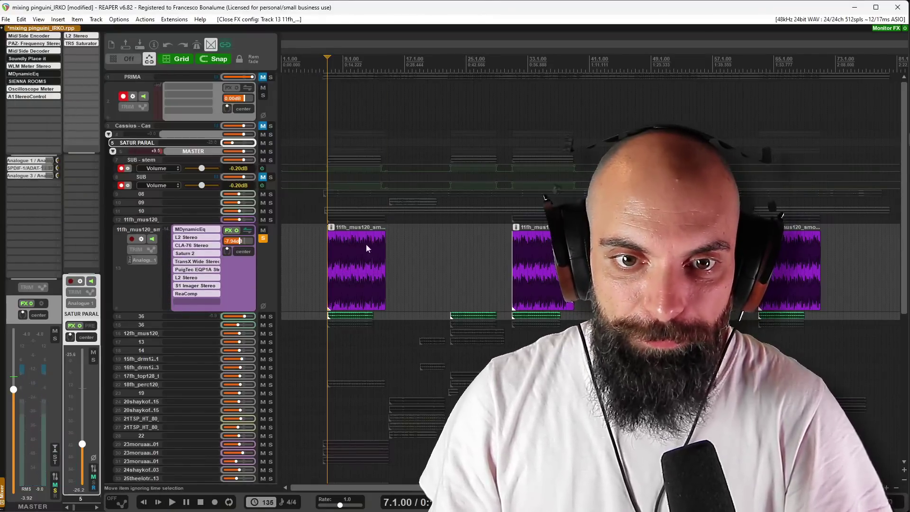
Add the CLA MixHub Stereo plugin to the end of track 13's effect chain
scroll(379, 249, "up", 3)
double_click(195, 304)
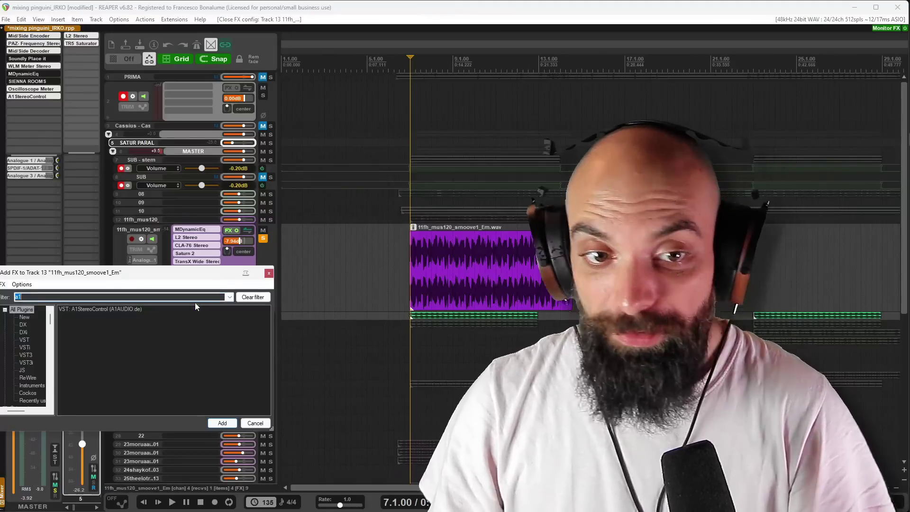
type("mix")
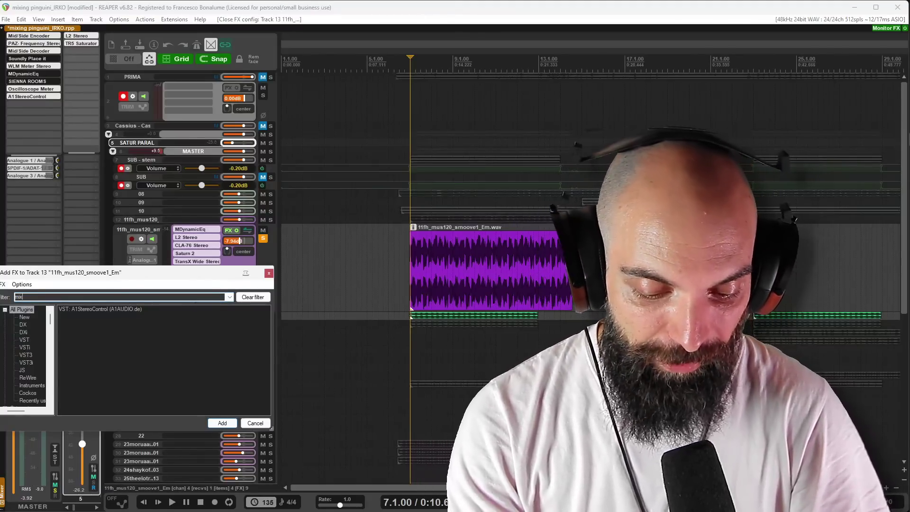
type("hu")
double_click(100, 328)
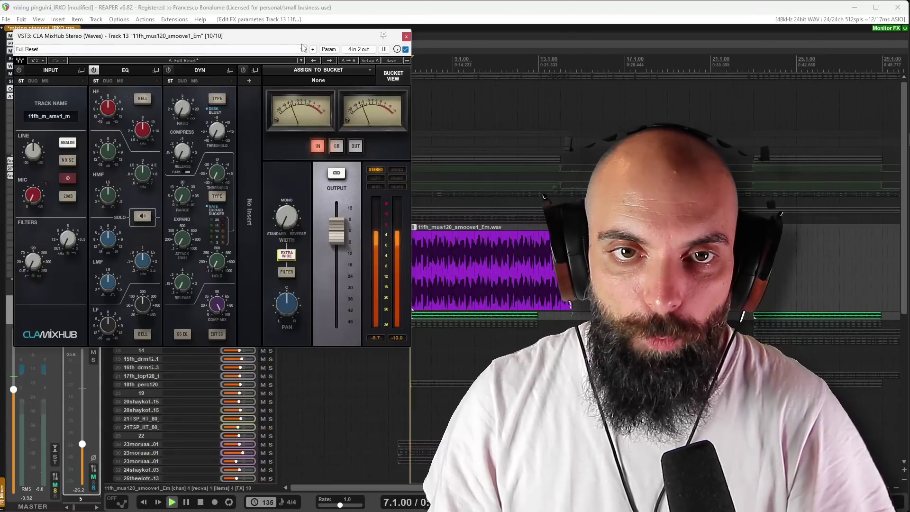
Set CLA MixHub's width to 11 while playing the soloed track with the master's PAZ Frequency analyzer open, and stop playback
key("space")
left_click_drag(292, 35, 499, 131)
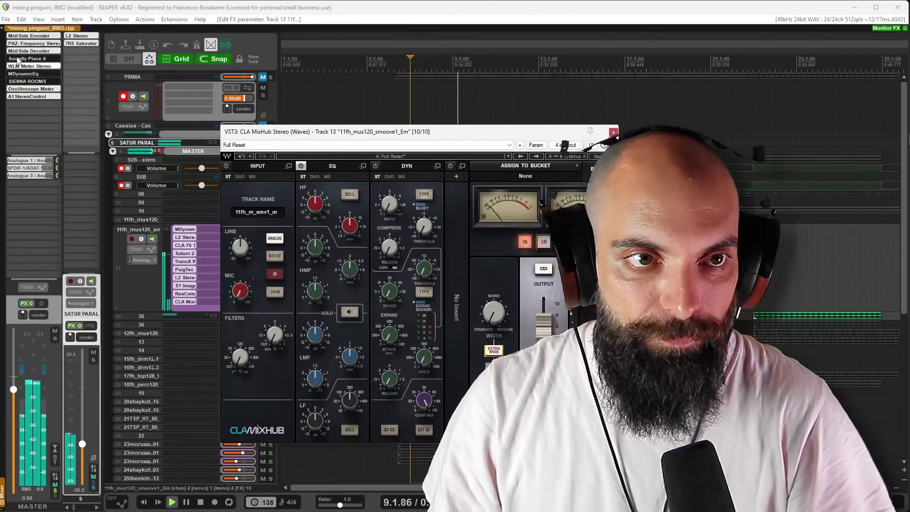
left_click(33, 43)
left_click_drag(266, 69, 139, 75)
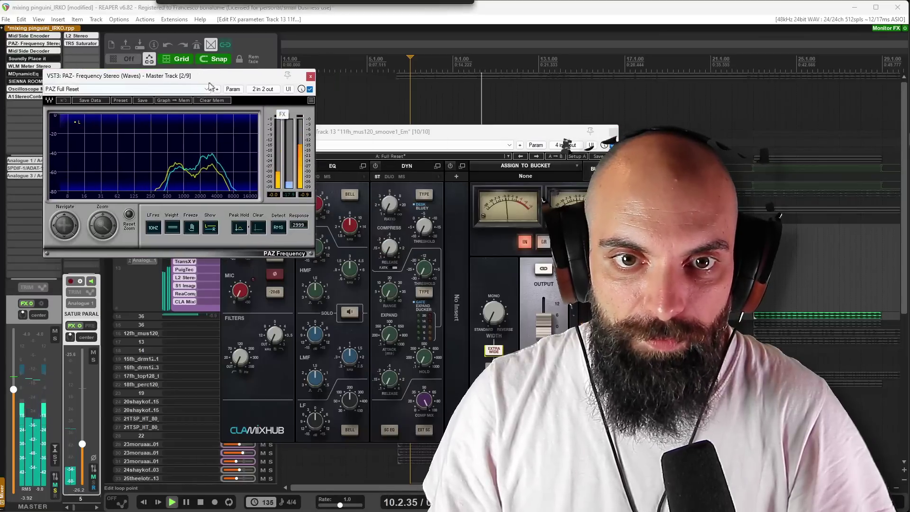
left_click_drag(494, 313, 494, 300)
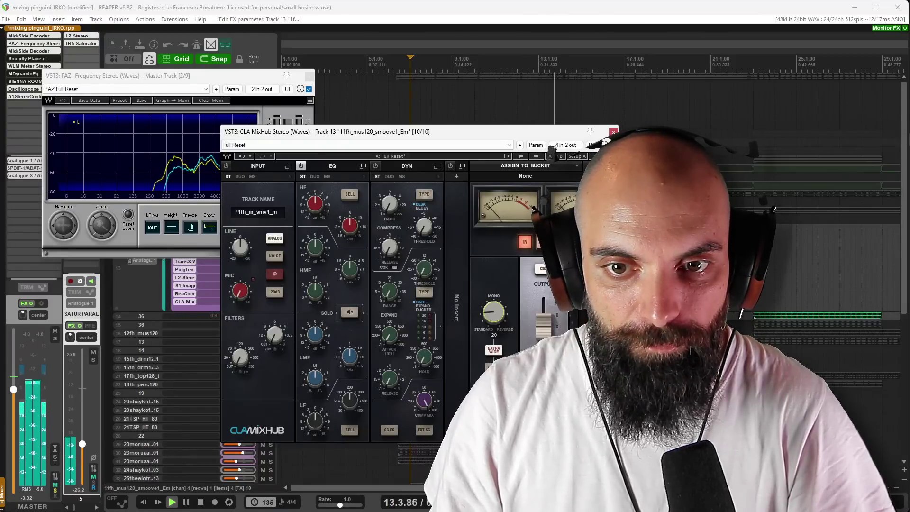
left_click_drag(494, 312, 494, 311)
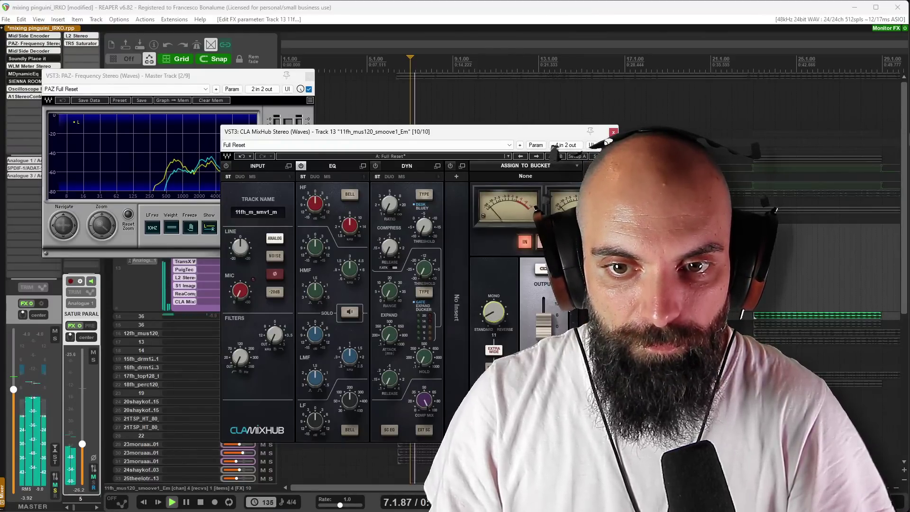
left_click(613, 132)
key("space")
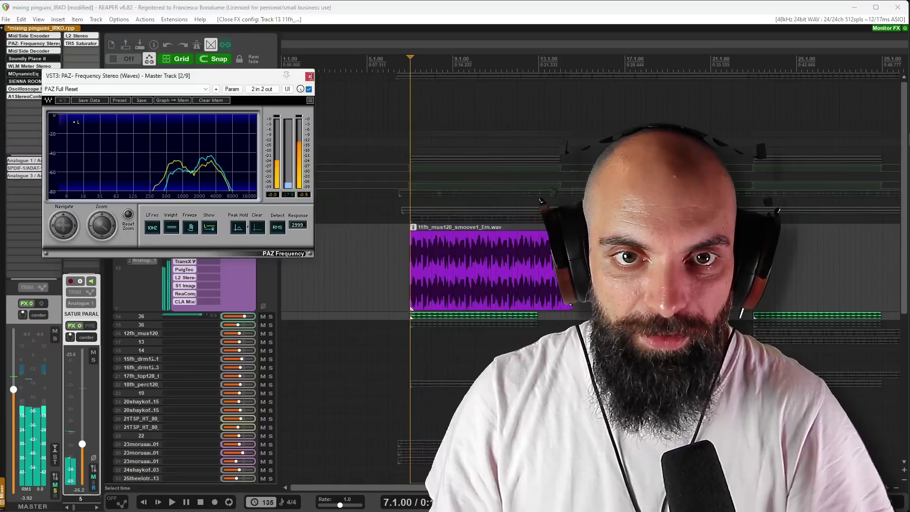
Close the PAZ analyzer, unsolo track 13, and play the full mix with that track's volume at -6.30 dB
left_click(310, 76)
left_click(263, 240)
key("space")
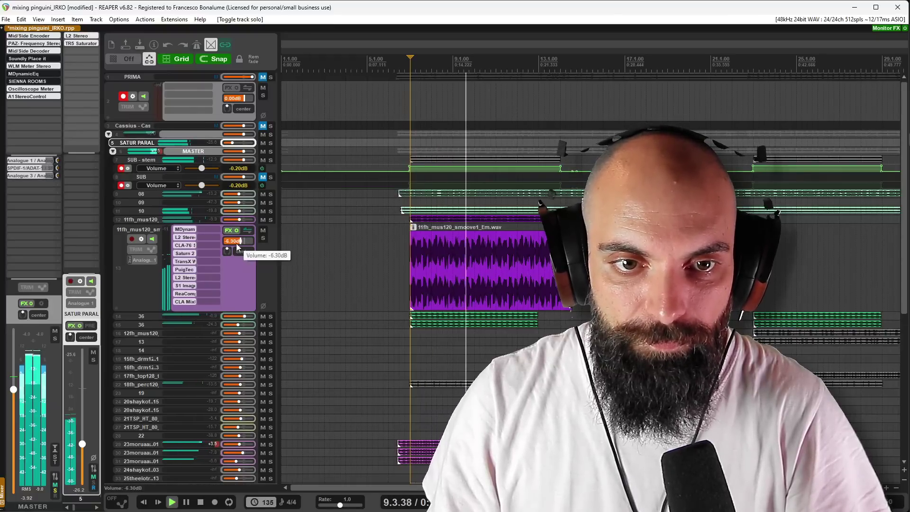
Bypass A1StereoControl on the master and compare the full mix with track 13's CLA MixHub on and off
left_click(187, 302, "shift")
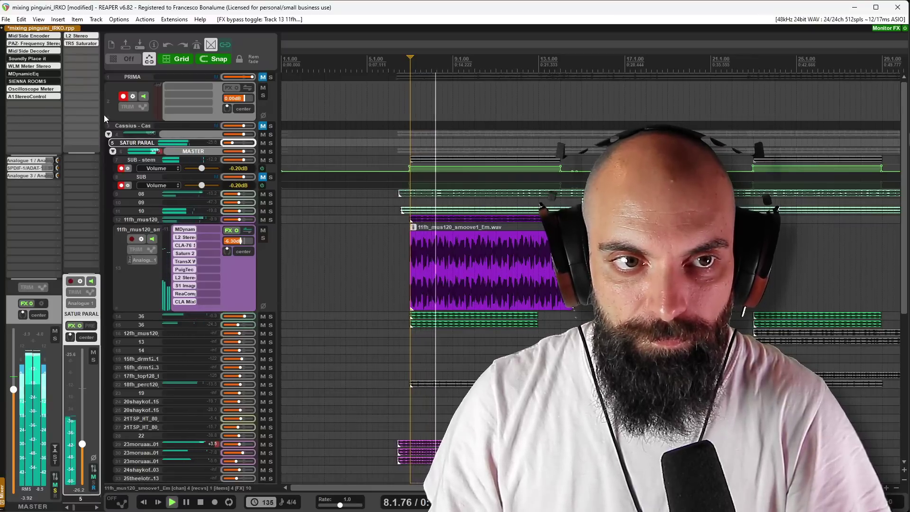
left_click(32, 98, "shift")
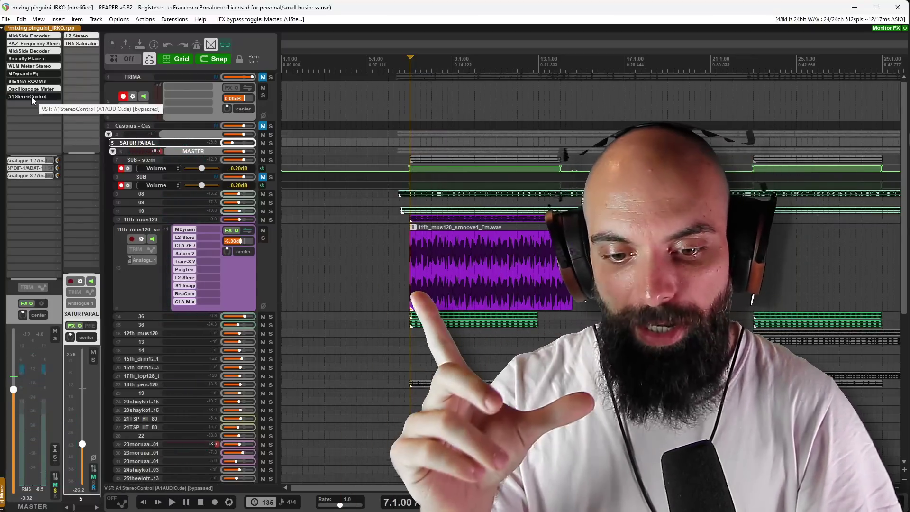
key("space")
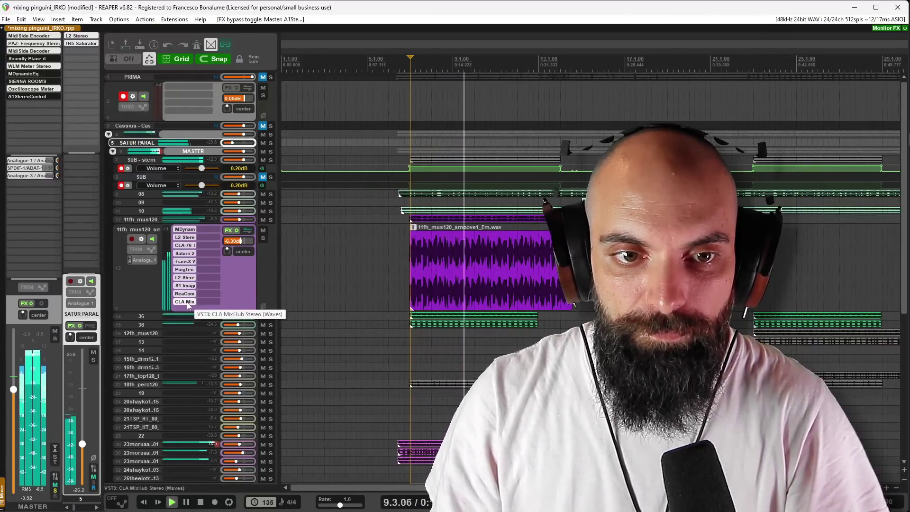
left_click(188, 302, "shift")
key("space")
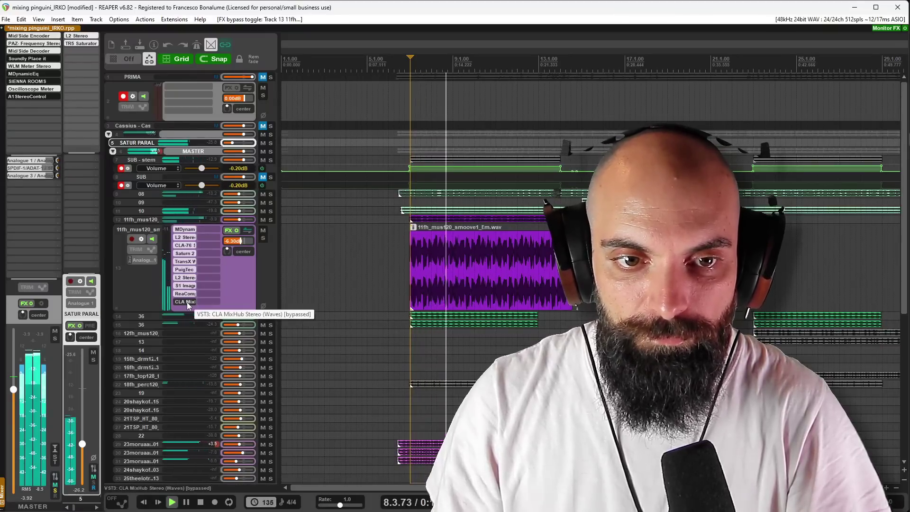
left_click(189, 302, "shift")
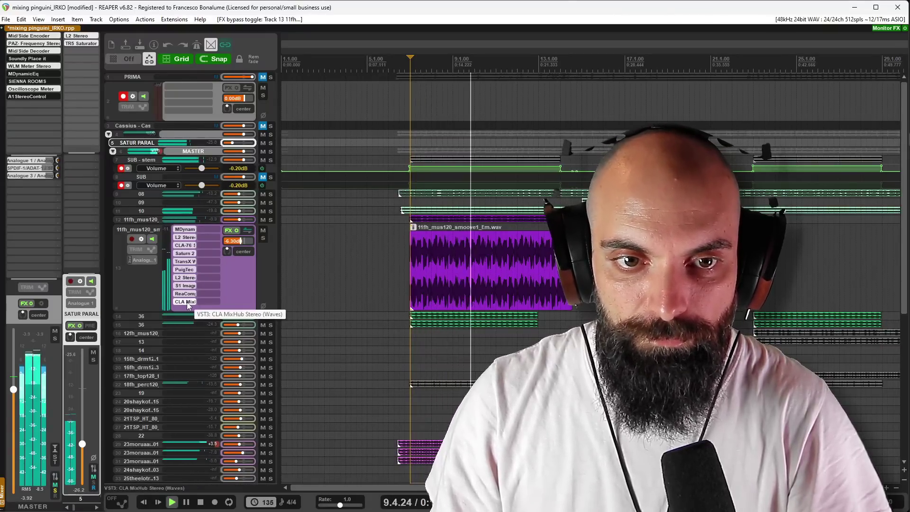
Stop playback, enlarge the track rows, and select the first smoove1 clip on track 12
left_click(437, 269)
scroll(438, 268, "up", 5)
scroll(441, 251, "down", 2)
key("space")
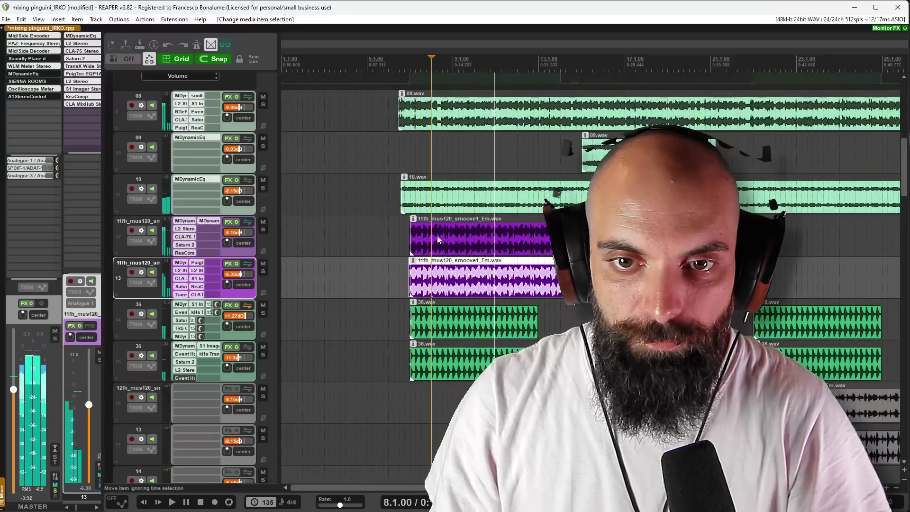
left_click(439, 240)
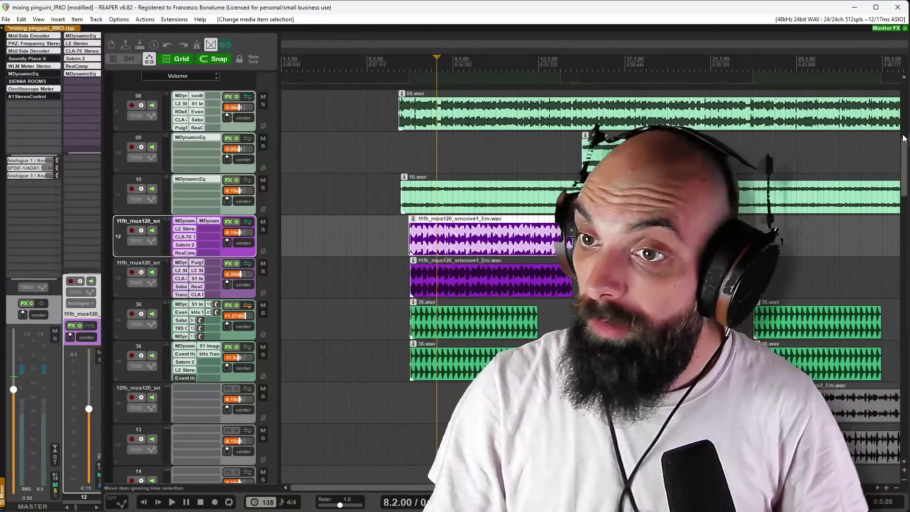
left_click_drag(907, 166, 907, 157)
scroll(688, 266, "down", 2)
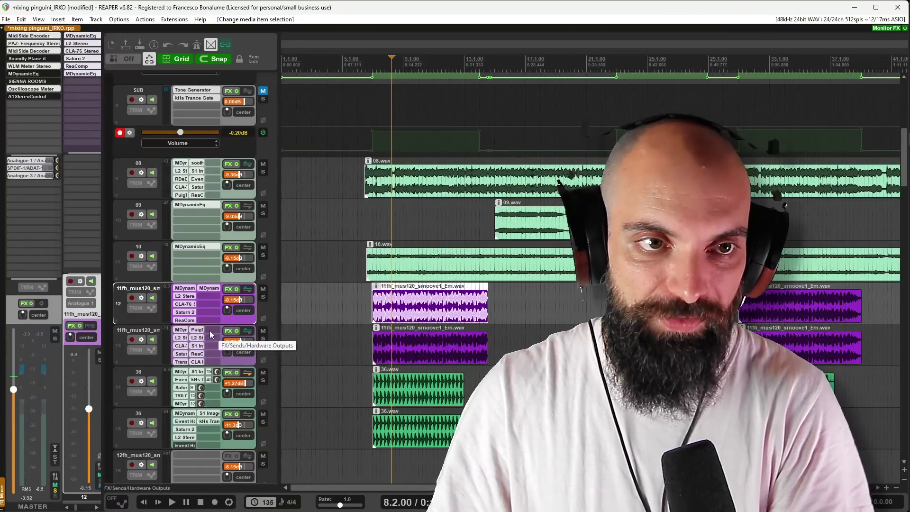
Look at the bypassed A1StereoControl on the master, solo track 13, and audition it from the start of its first clip
double_click(28, 97)
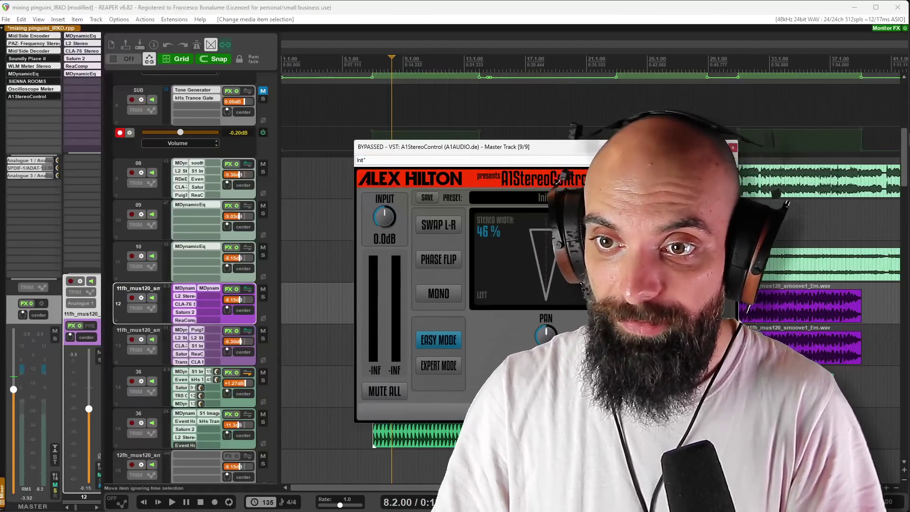
key("Escape")
left_click(263, 339)
key("space")
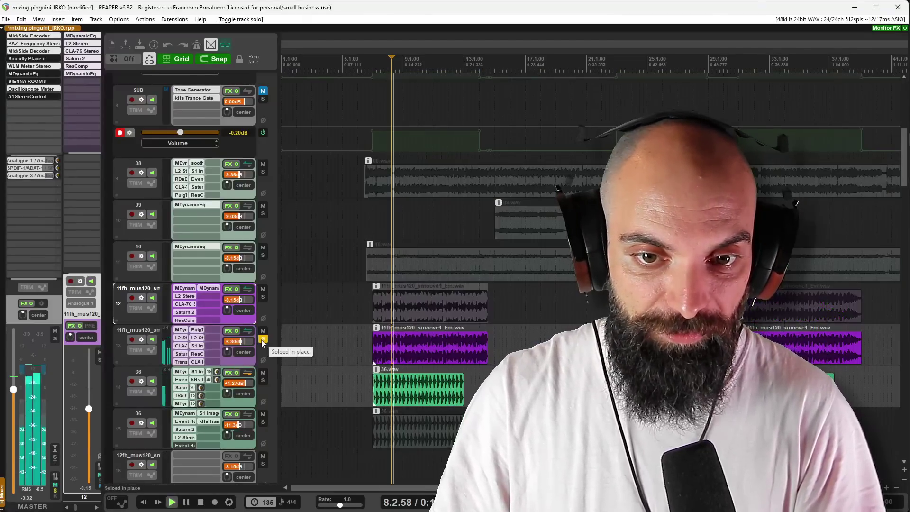
left_click(377, 345)
key("space")
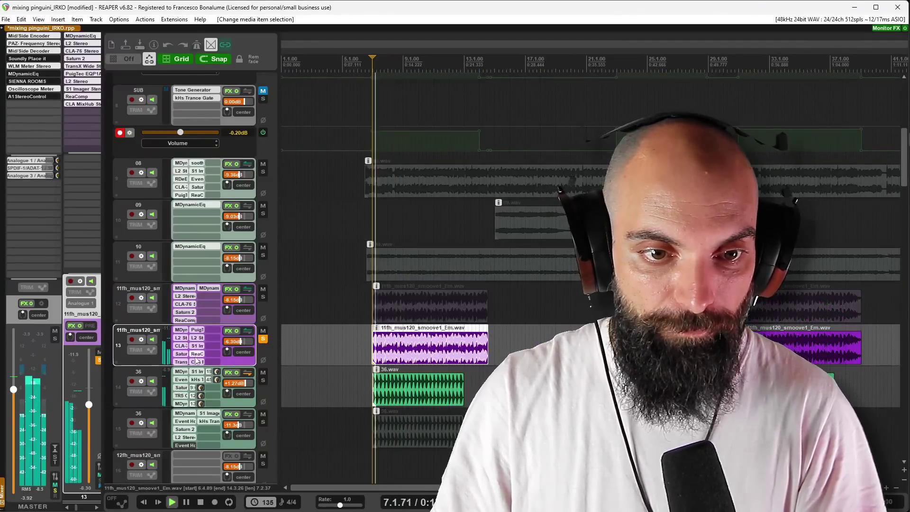
key("space")
Add A1StereoControl at the end of track 13's effect chain
left_click(210, 340)
type("sls1")
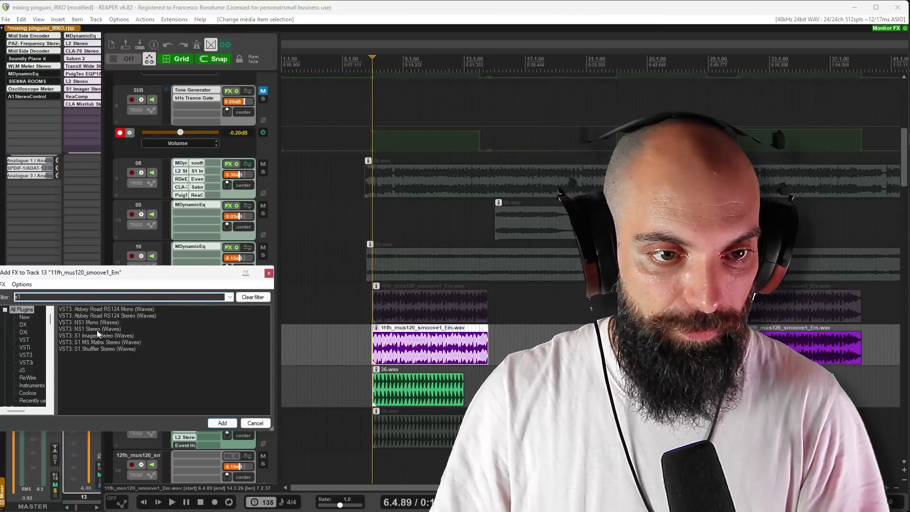
type("a")
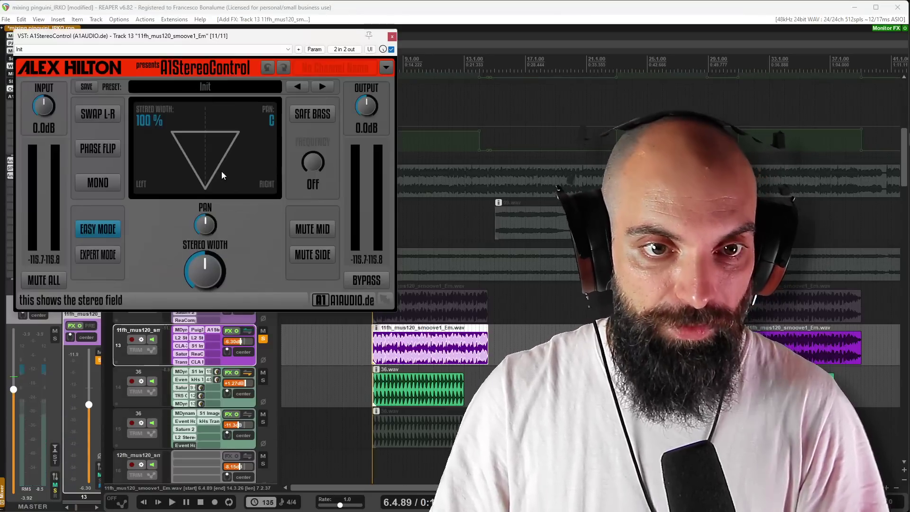
While playing soloed track 13, set A1StereoControl's stereo width to 172 % and enable Safe Bass at 230 Hz
key("space")
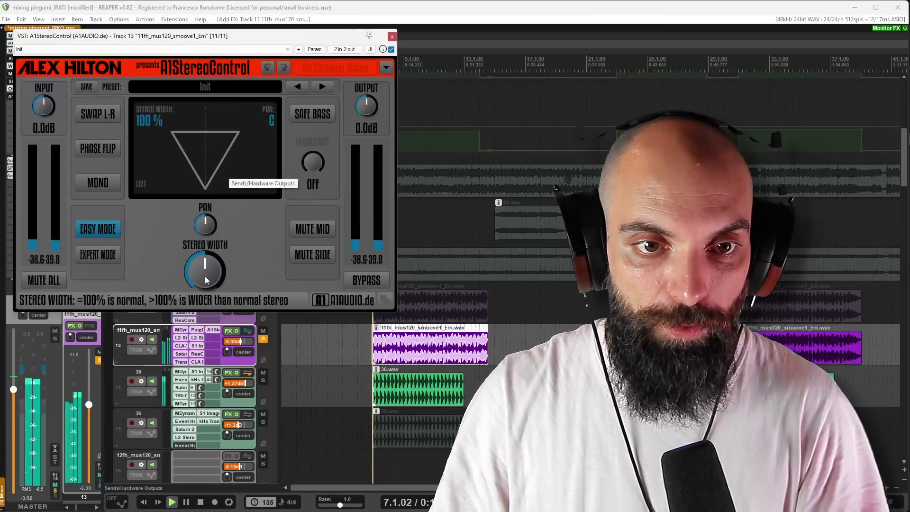
left_click_drag(205, 272, 206, 238)
left_click(312, 114)
left_click_drag(313, 162, 313, 154)
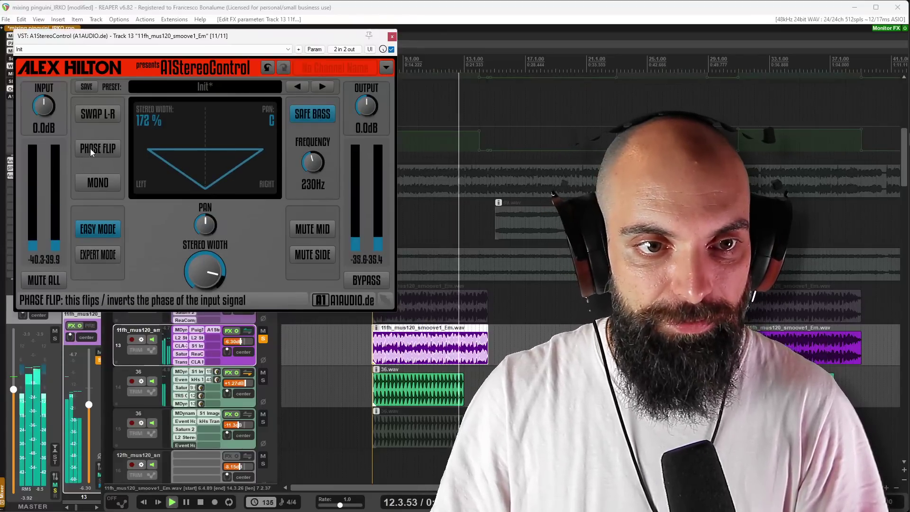
Try the left-right swap and phase flip in track 13's A1StereoControl during playback
left_click(106, 116)
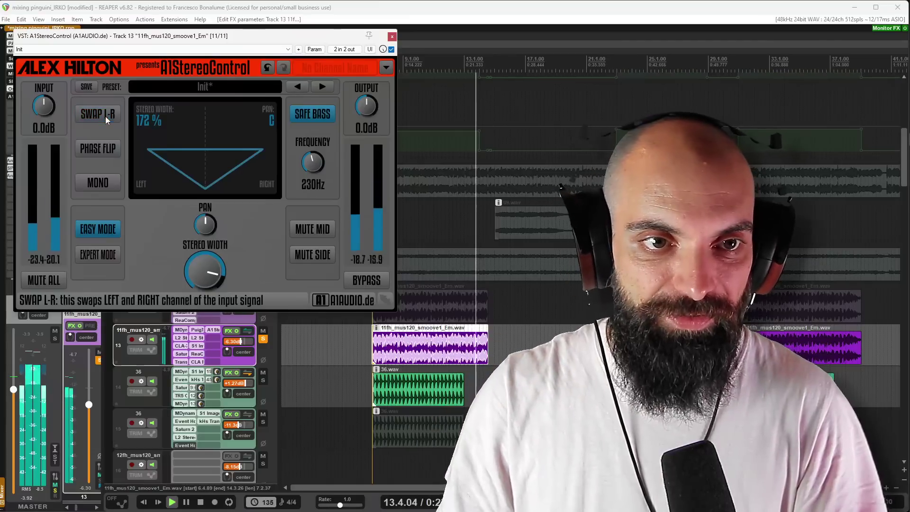
left_click(100, 150)
left_click(100, 150)
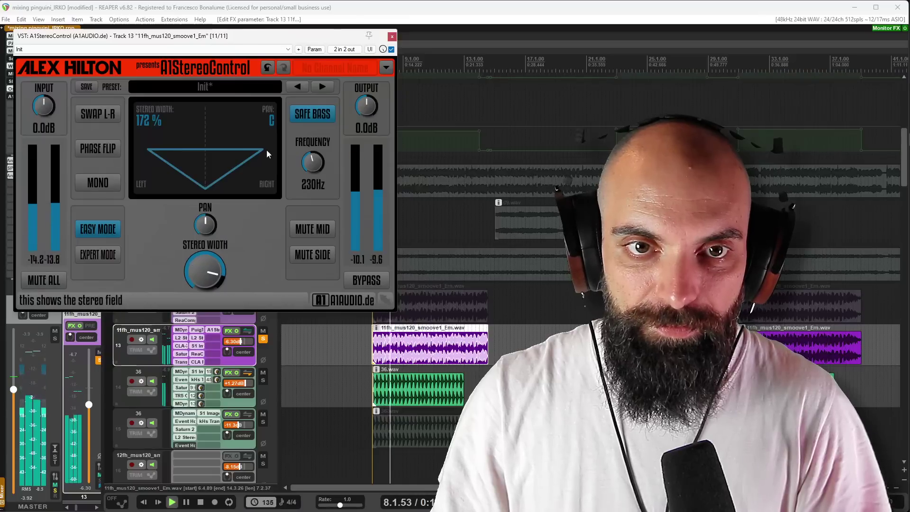
Close A1StereoControl, unsolo track 13, and compare the full mix with that track's A1StereoControl bypassed and active
left_click(392, 36)
key("space")
left_click(263, 339)
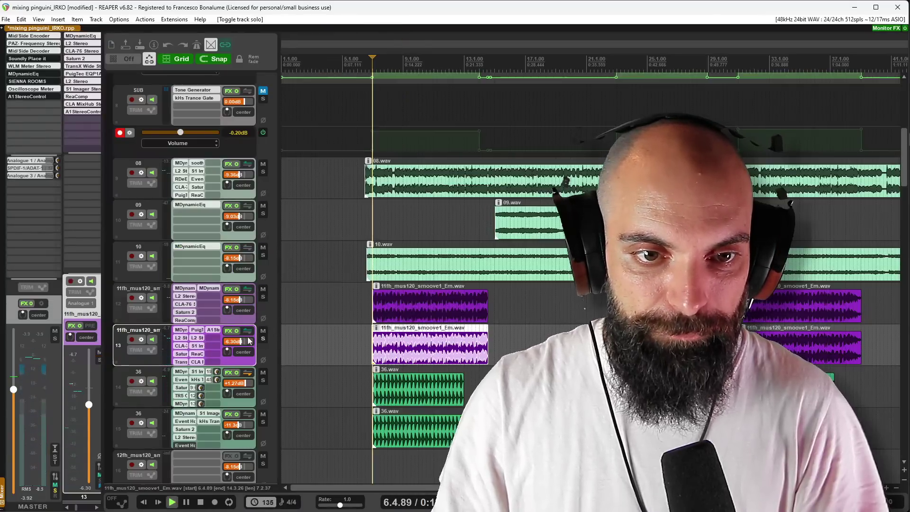
key("space")
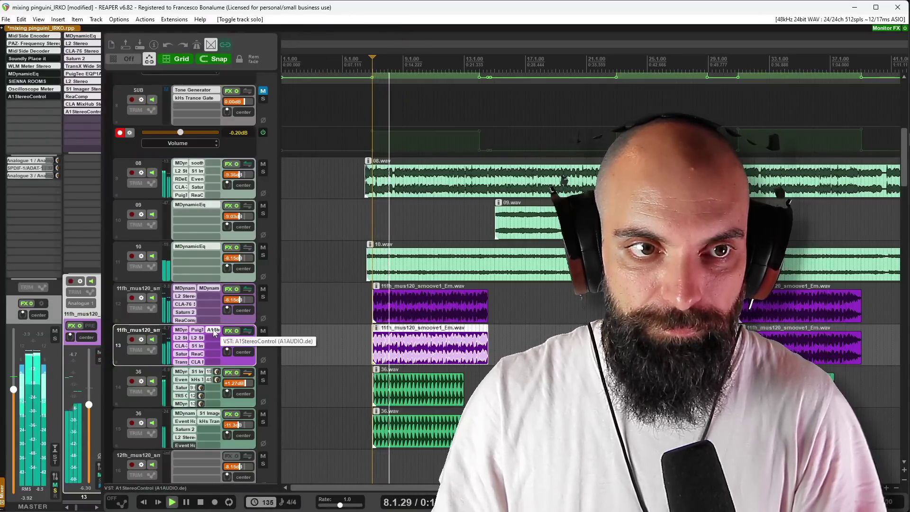
left_click(214, 330, "shift")
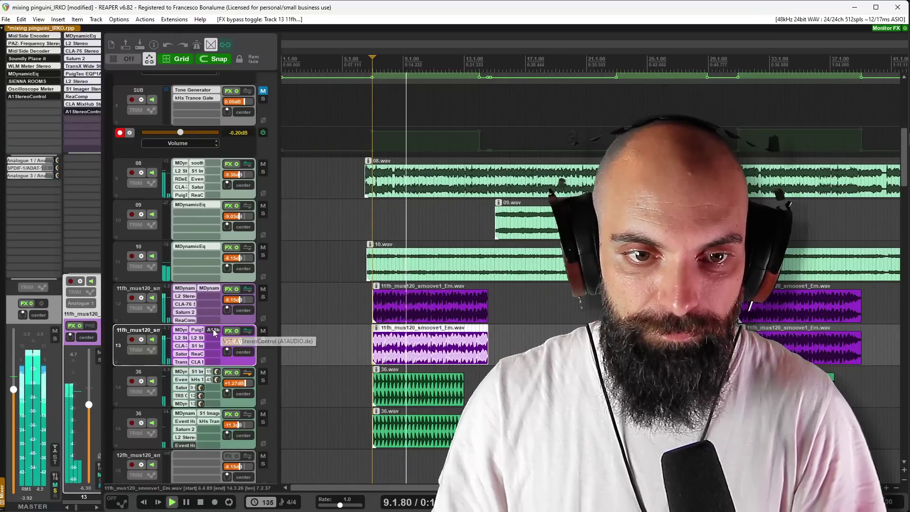
left_click(215, 332, "shift")
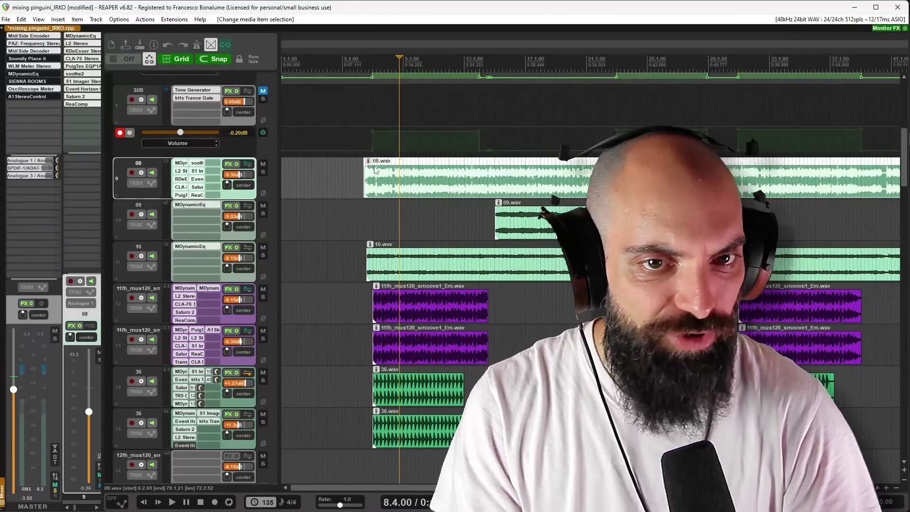
Play the full mix, solo track 9 (08), and stop playback after a short listen
key("space")
scroll(377, 170, "down", 2)
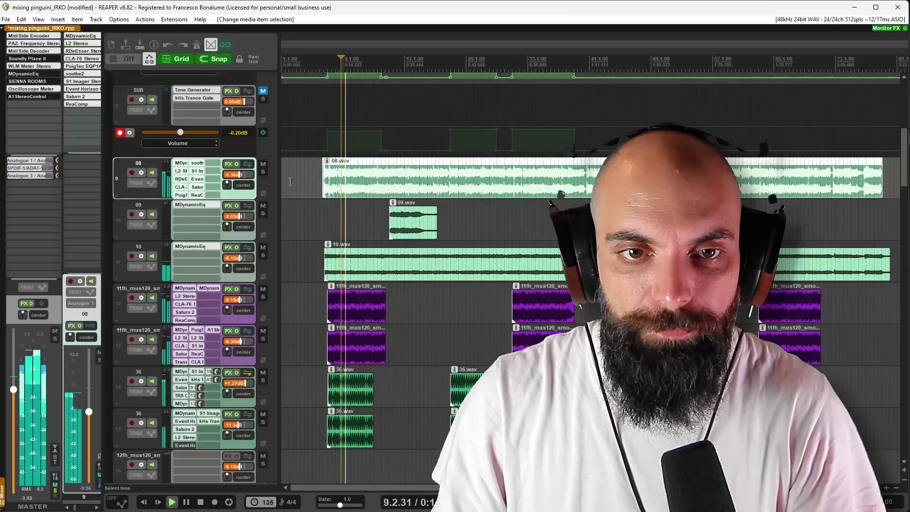
left_click(263, 172)
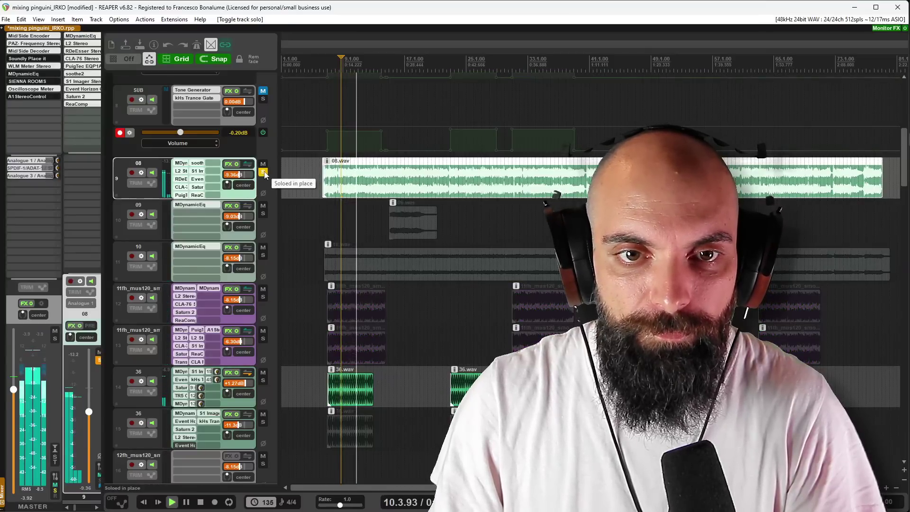
key("space")
Audition the soloed 08.wav clip from measure 8 and look at the soothe2 settings on track 9
left_click(332, 175)
scroll(333, 175, "up", 4)
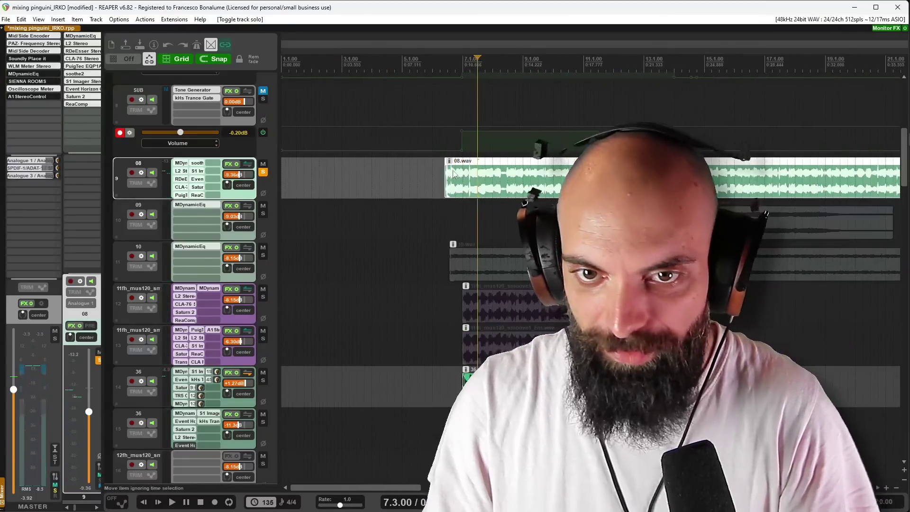
left_click(463, 176)
scroll(466, 175, "right", 3)
left_click(467, 175)
scroll(484, 175, "down", 3)
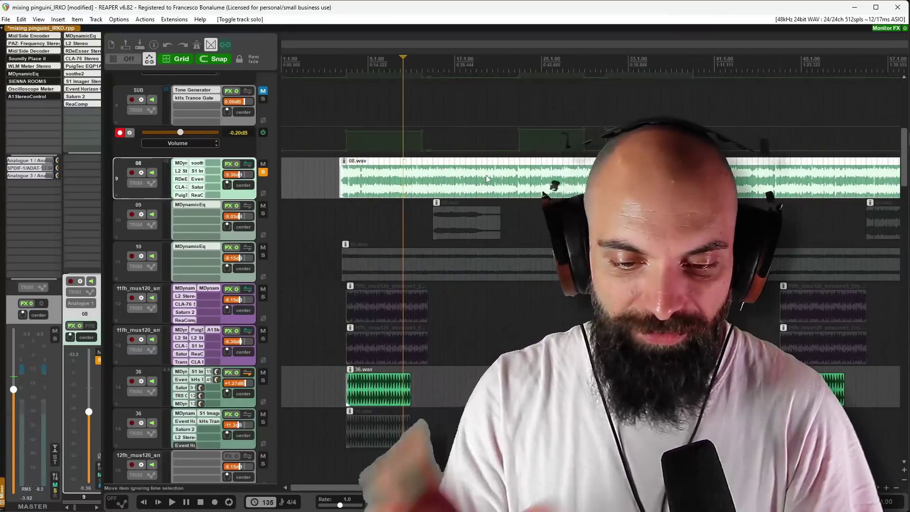
scroll(486, 175, "down", 1)
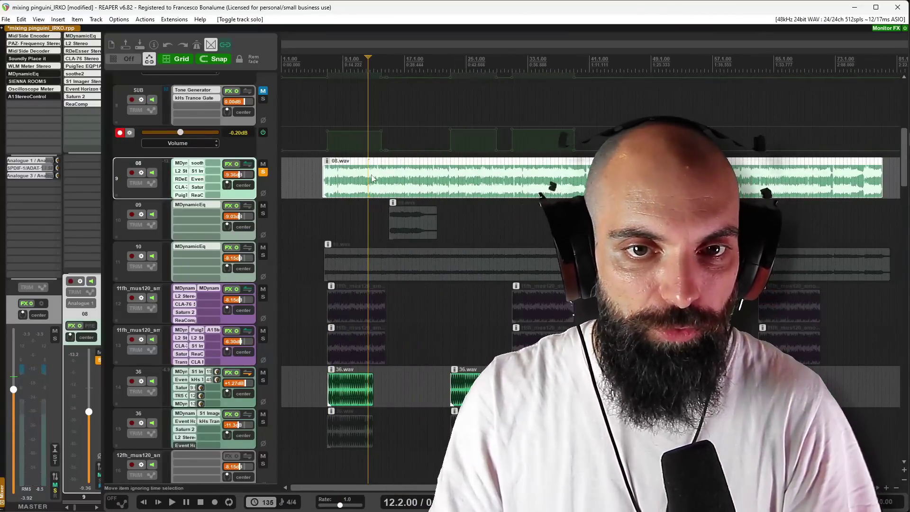
scroll(372, 178, "up", 2)
left_click(388, 175)
key("space")
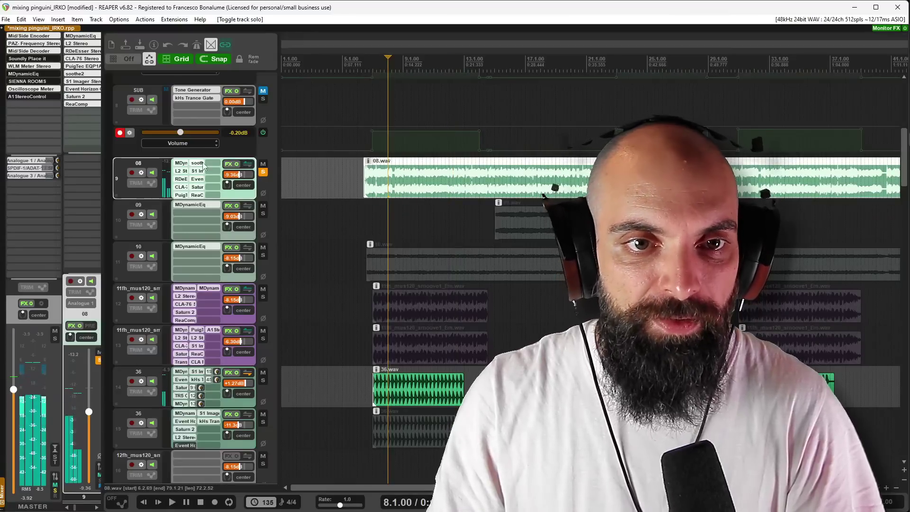
left_click(203, 165)
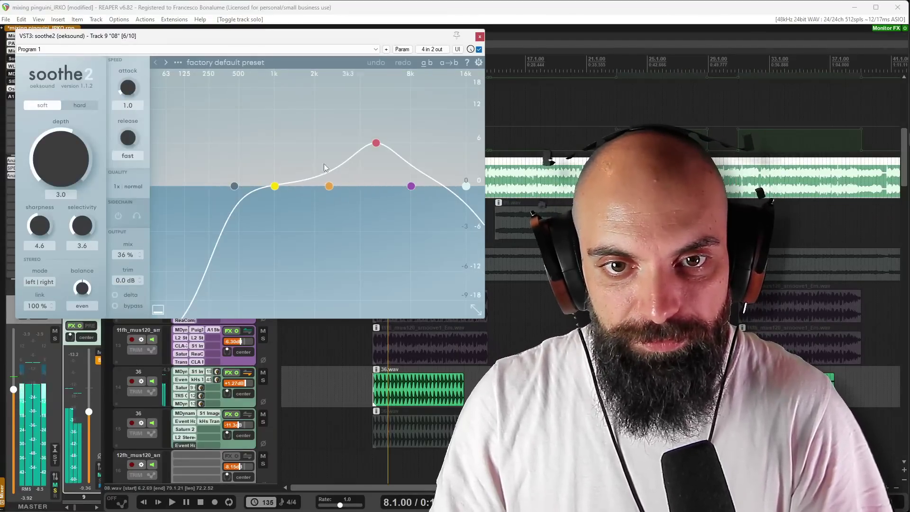
left_click(480, 37)
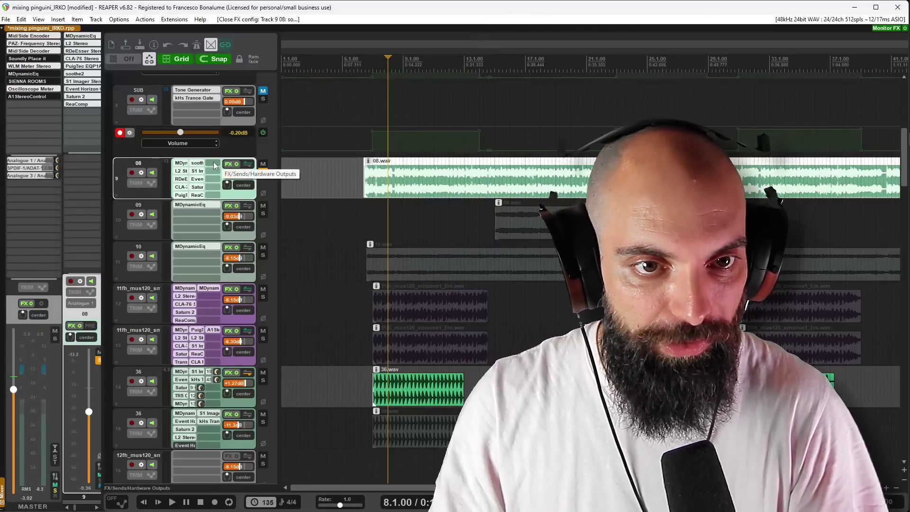
Add FabFilter Pro-Q 3 to the end of track 9's effect chain and move its window clear
double_click(214, 161)
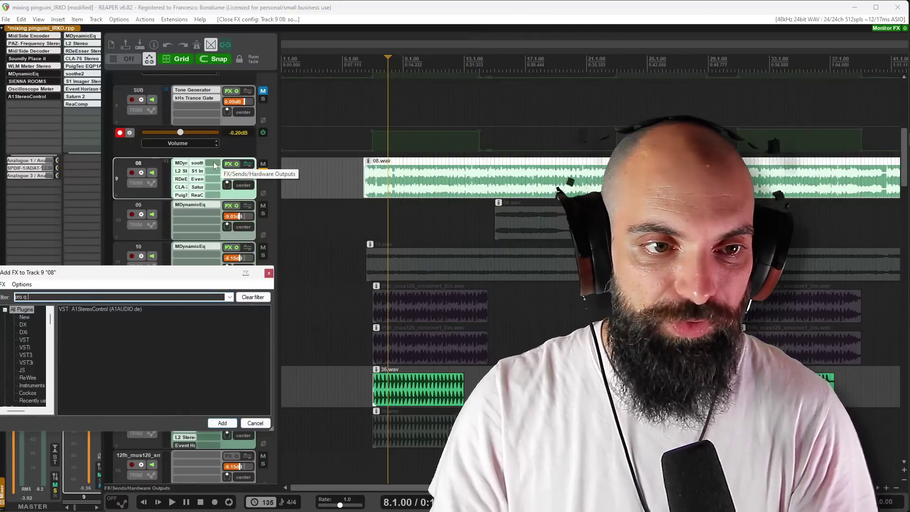
type("q")
double_click(92, 334)
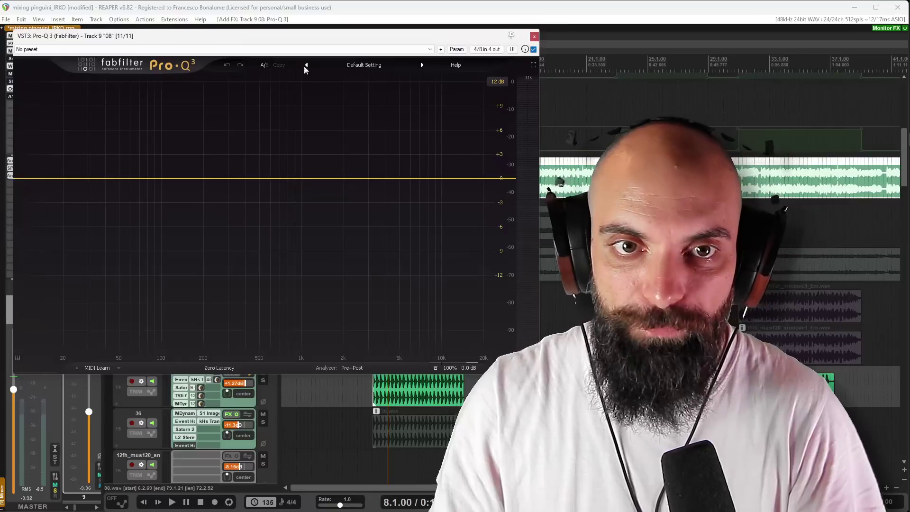
left_click_drag(317, 35, 393, 93)
Sweep a narrow boosted bell during playback, then set it to a cut of about 0.9 dB near 2480 Hz
left_click(333, 238)
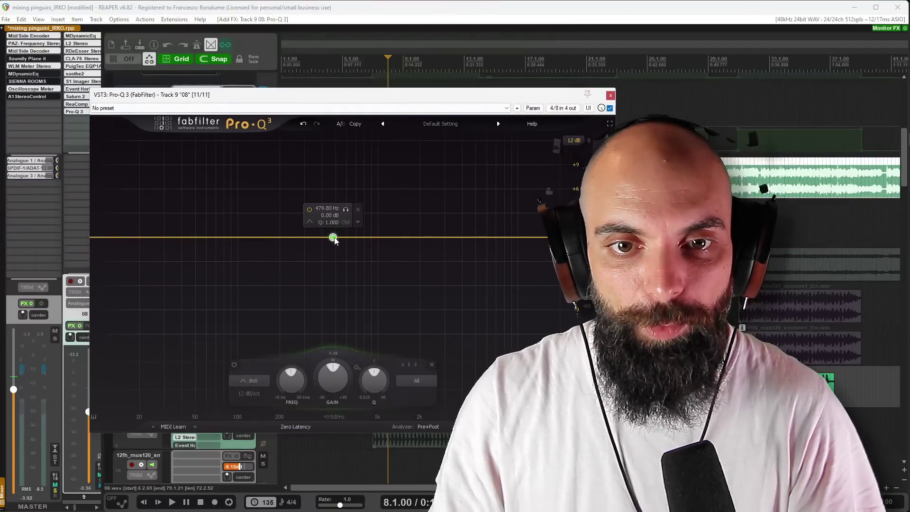
key("space")
left_click_drag(334, 238, 431, 150)
scroll(337, 171, "up", 10)
scroll(332, 169, "down", 8)
scroll(334, 159, "up", 4)
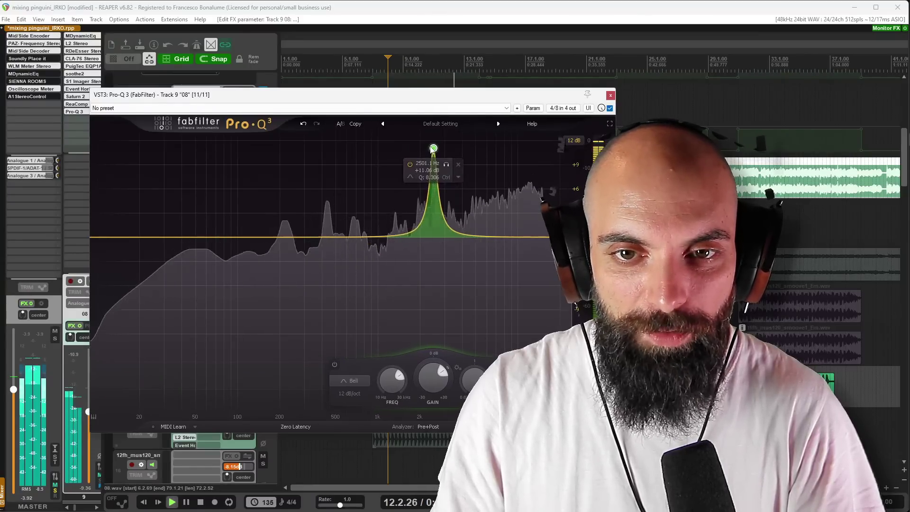
left_click_drag(437, 384, 432, 369)
scroll(428, 365, "up", 1)
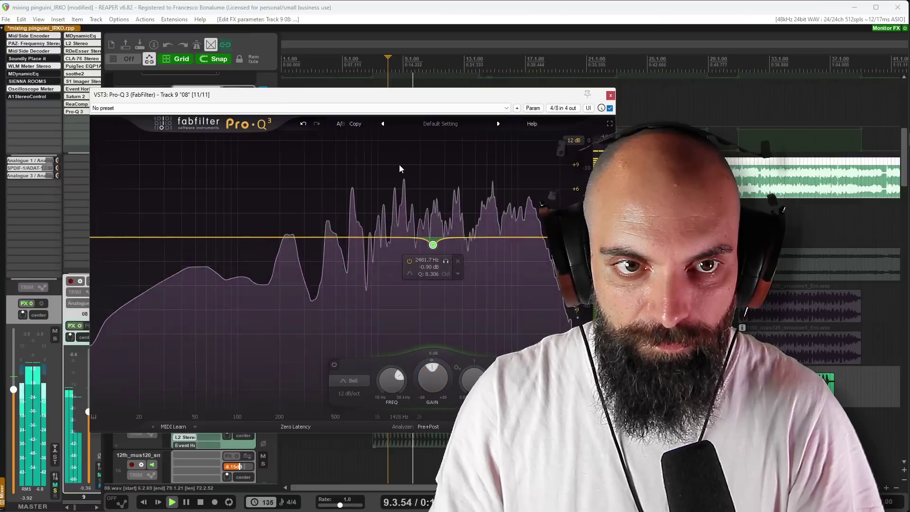
Move the Pro-Q 3 window below track 9 and add a 12 dB/oct low cut at about 78 Hz
left_click_drag(366, 97, 380, 224)
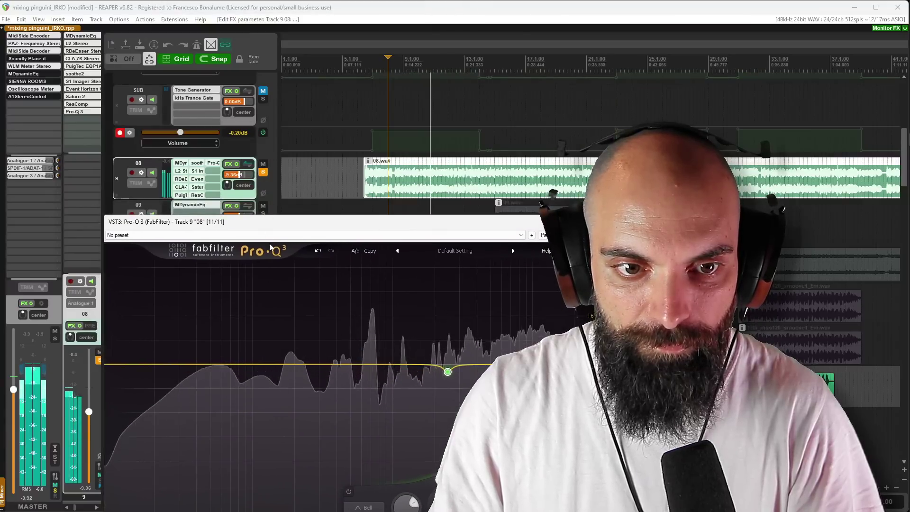
double_click(231, 364)
right_click(232, 364)
mouse_move(280, 404)
left_click(345, 426)
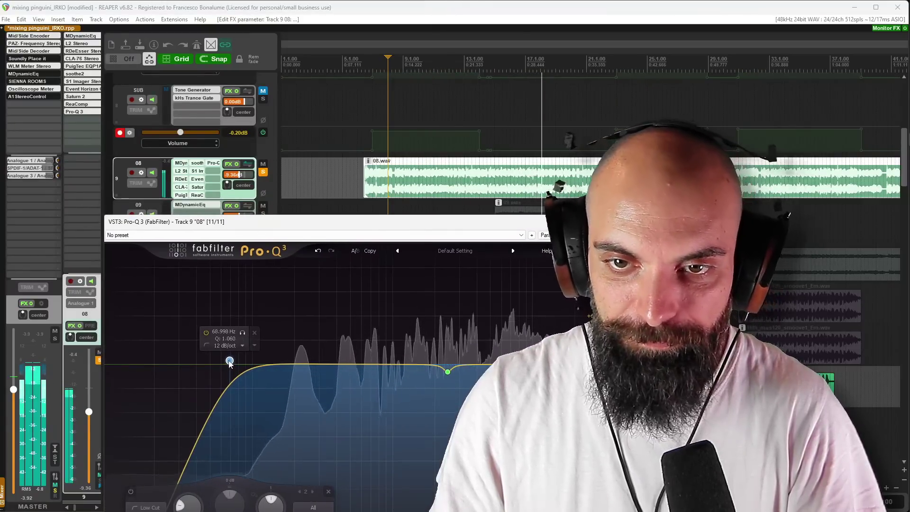
left_click_drag(229, 363, 237, 361)
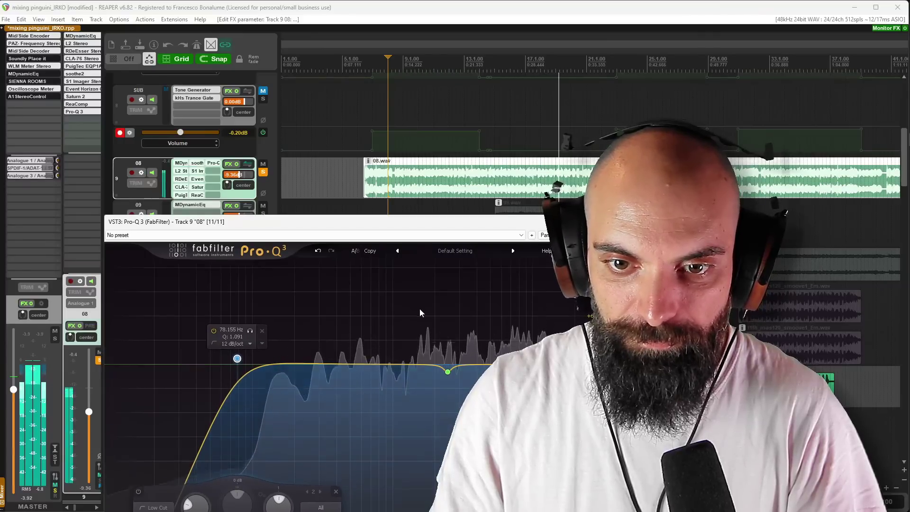
Add a cut above the 2.5 kHz dip, a narrow cut of about 0.9 dB near 1555 Hz, and a gentle broad low-mid boost
left_click(465, 284)
left_click_drag(465, 284, 507, 388)
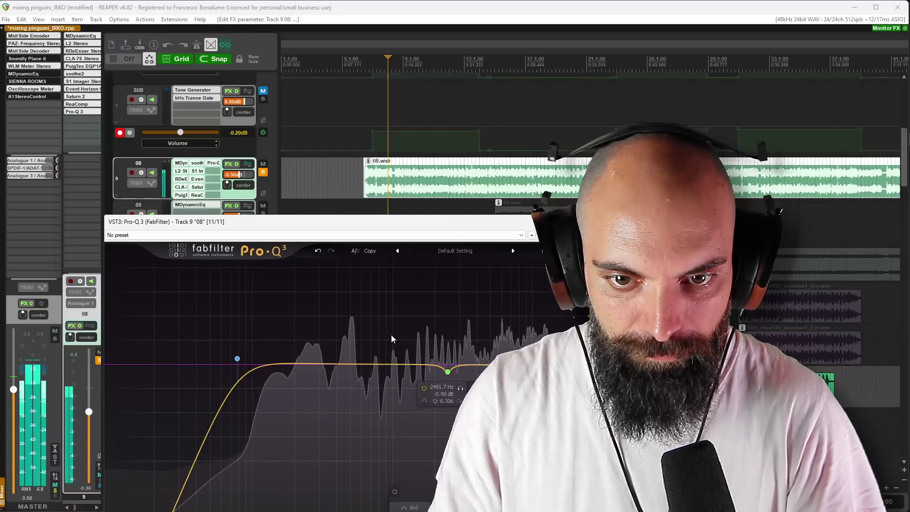
double_click(394, 295)
left_click_drag(395, 297, 420, 373)
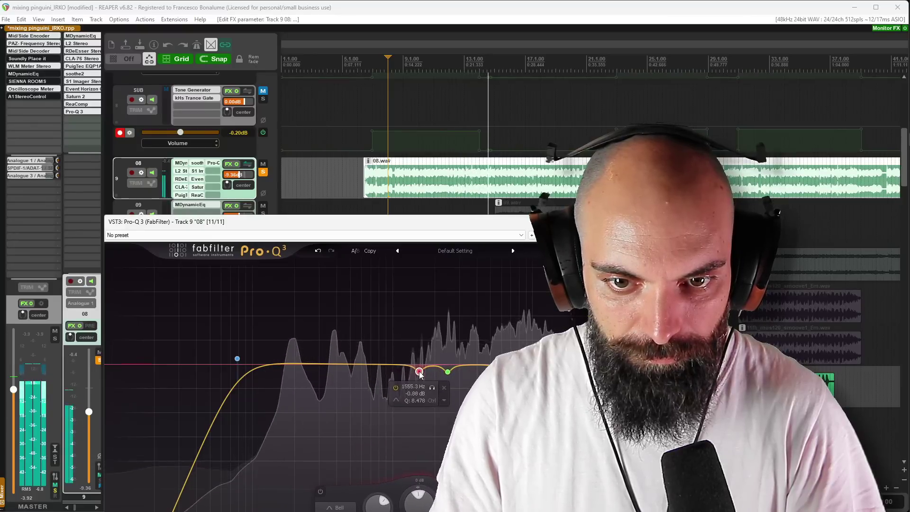
left_click_drag(360, 364, 329, 354)
Unsolo track 9, compare the full mix with Pro-Q 3 bypassed and active, and close the equalizer
left_click(263, 172)
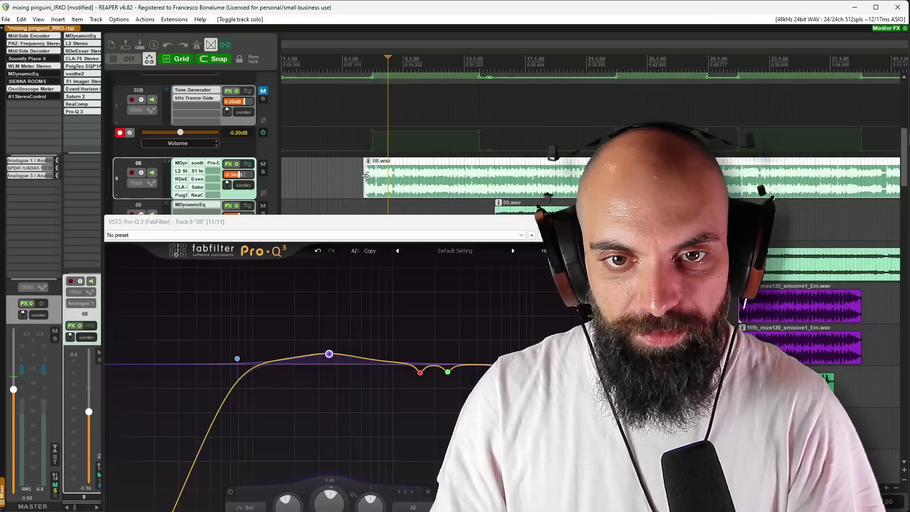
left_click(606, 236)
key("space")
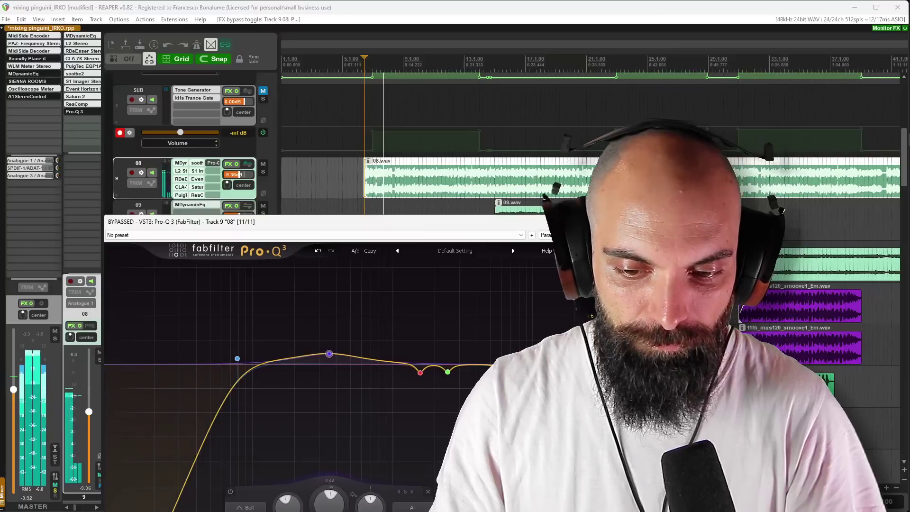
key("b")
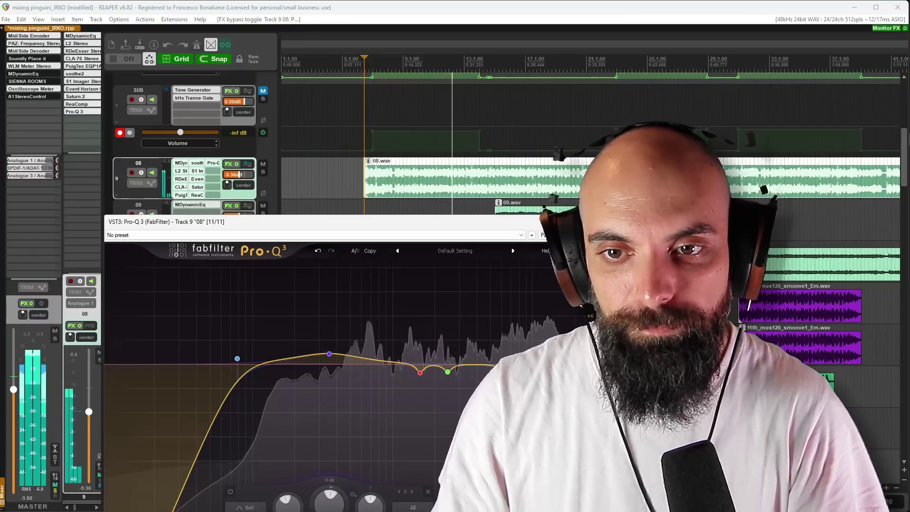
left_click(604, 222)
Replay the full mix with SIENNA ROOMS enabled on the master and place its open window beside the track controls
scroll(547, 177, "down", 3)
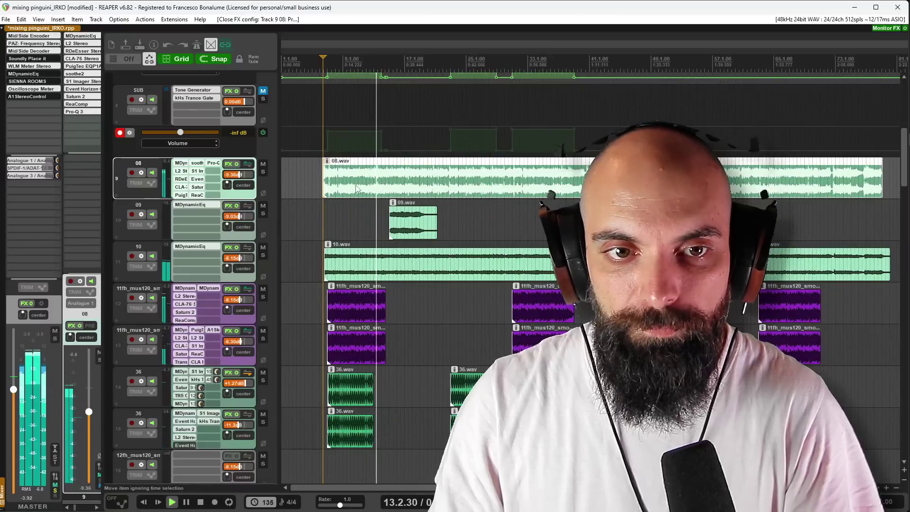
left_click(380, 182)
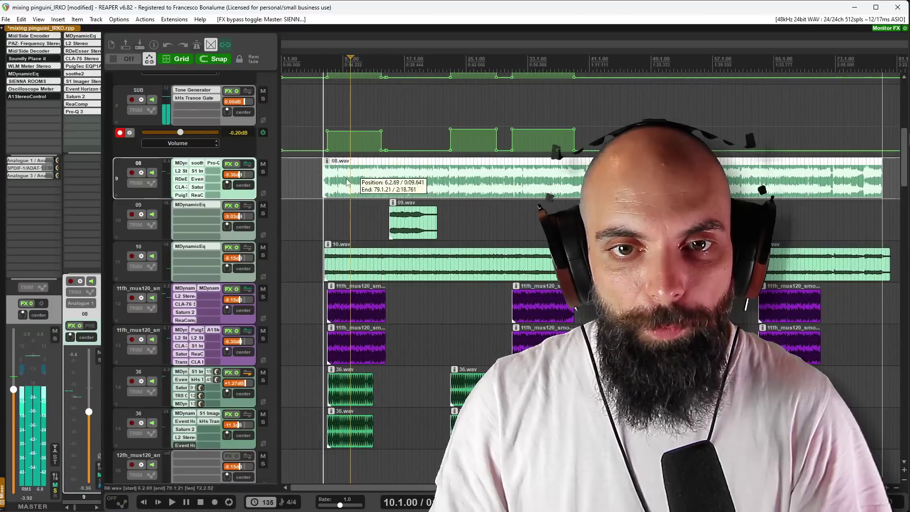
left_click(348, 176)
key("space")
left_click(29, 81, "shift")
left_click(29, 82)
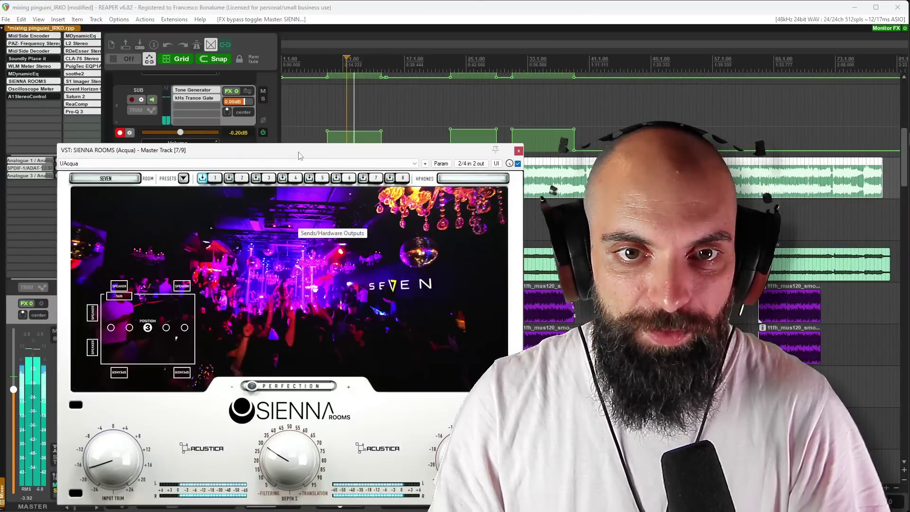
left_click_drag(299, 155, 621, 106)
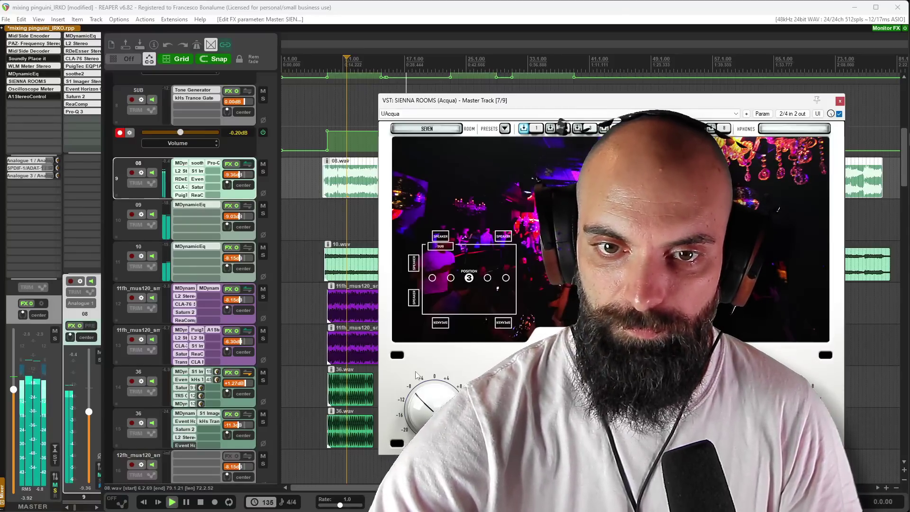
Restart playback of the full mix from the start of the drop, at about bar 7
left_click(315, 214)
key("space")
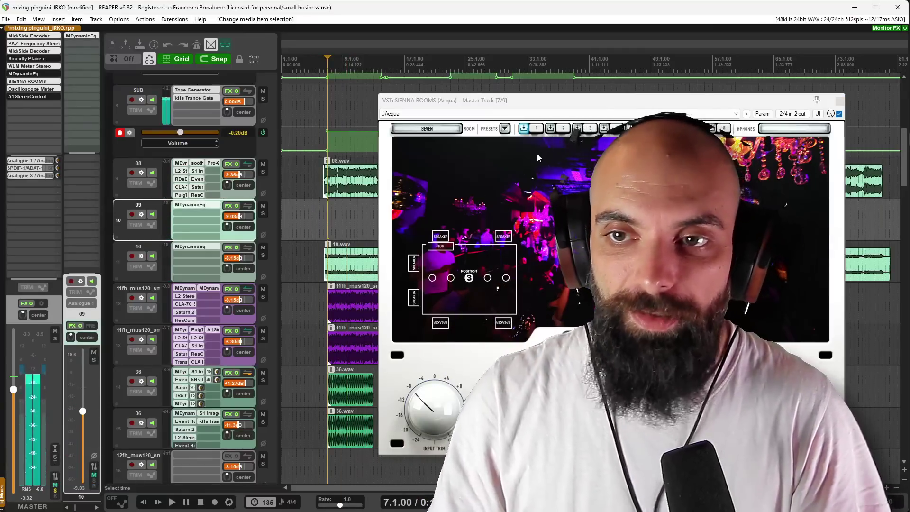
key("space")
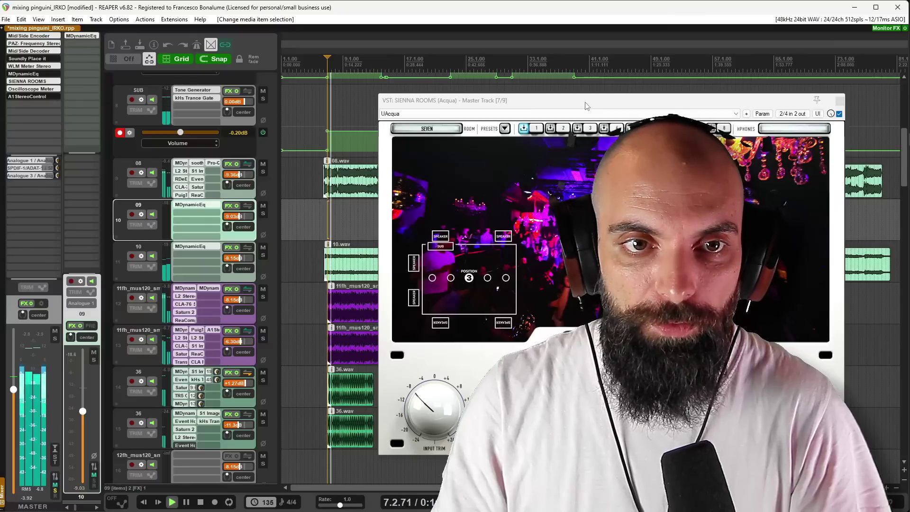
Move the SIENNA ROOMS window aside and enlarge the SUB - stem and SUB tracks
left_click_drag(590, 106, 0, 188)
scroll(486, 102, "down", 5)
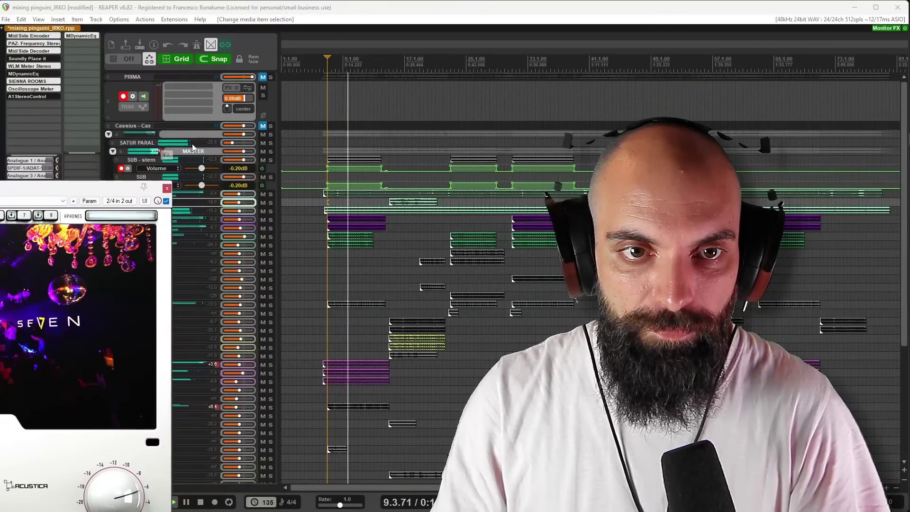
left_click_drag(192, 164, 186, 216)
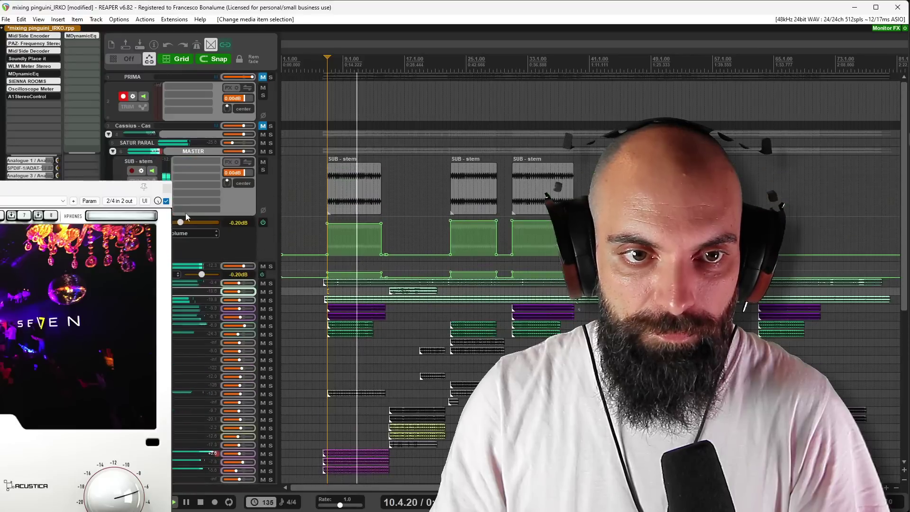
left_click_drag(112, 188, 47, 189)
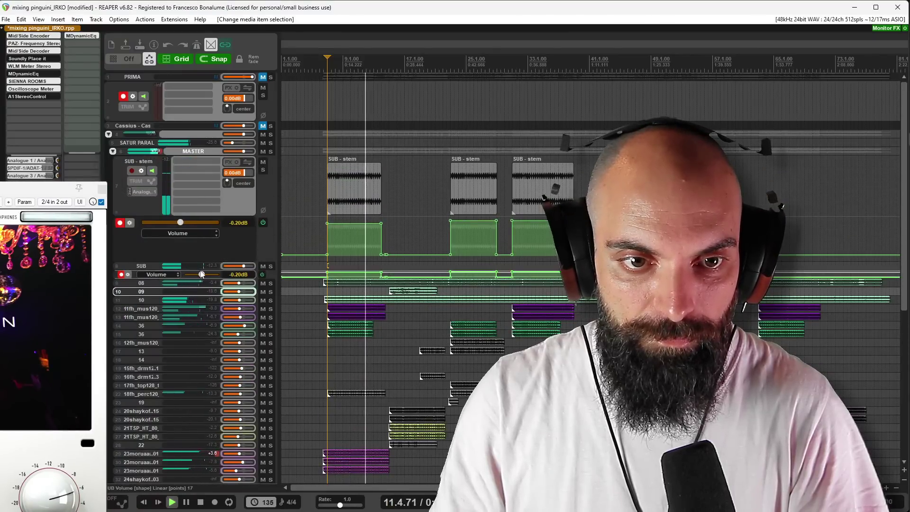
left_click_drag(201, 270, 201, 309)
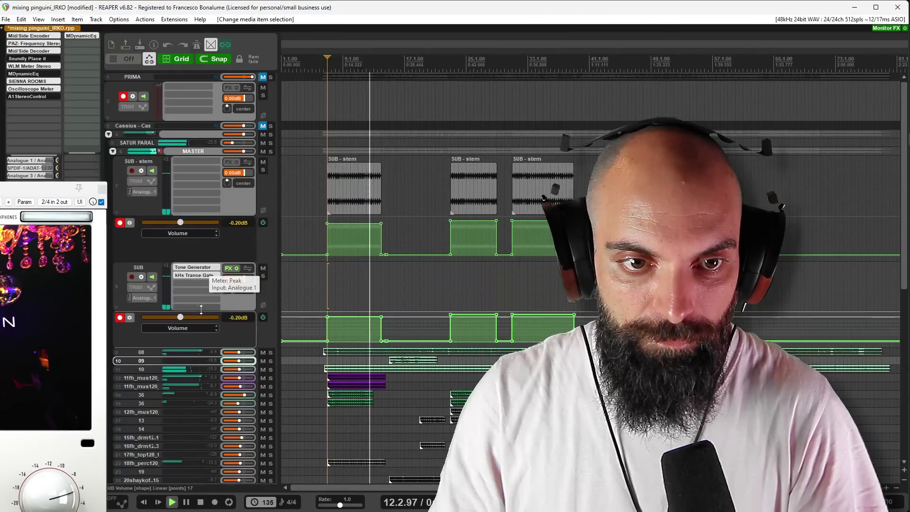
Mute the SUB track and set the SUB - stem volume to about +0.72 dB during playback, closing SIENNA ROOMS
left_click(263, 269)
left_click(345, 269)
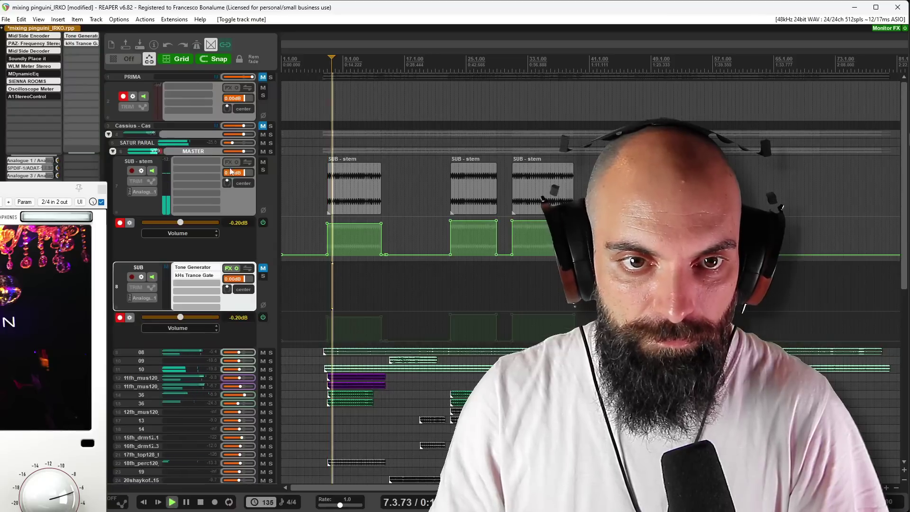
left_click_drag(245, 176, 246, 176)
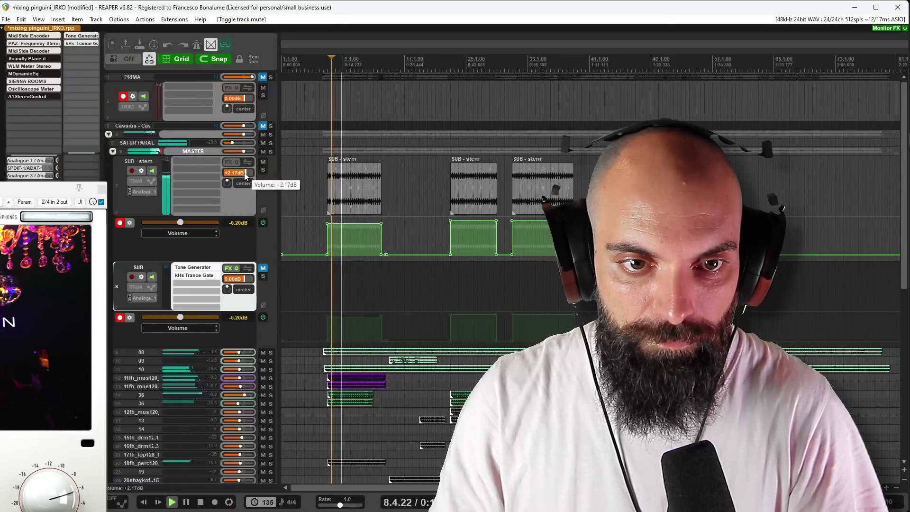
left_click_drag(11, 192, 444, 101)
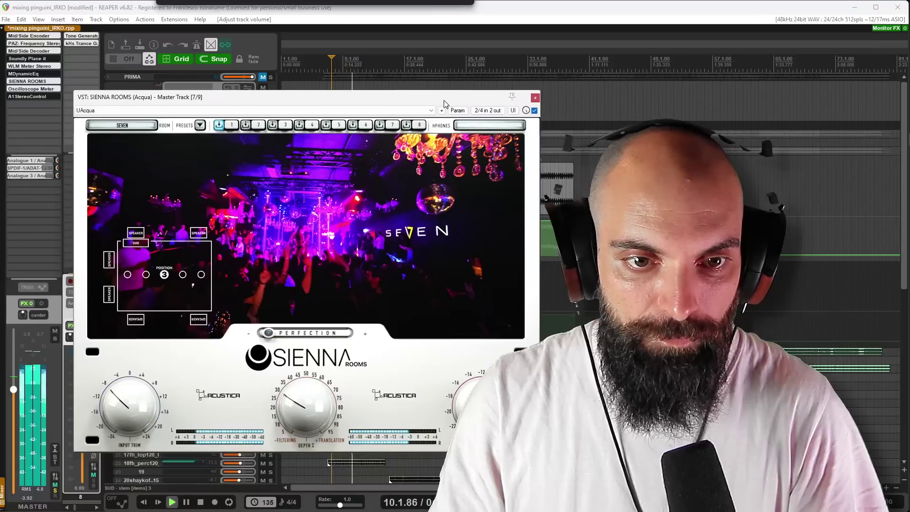
left_click(535, 98)
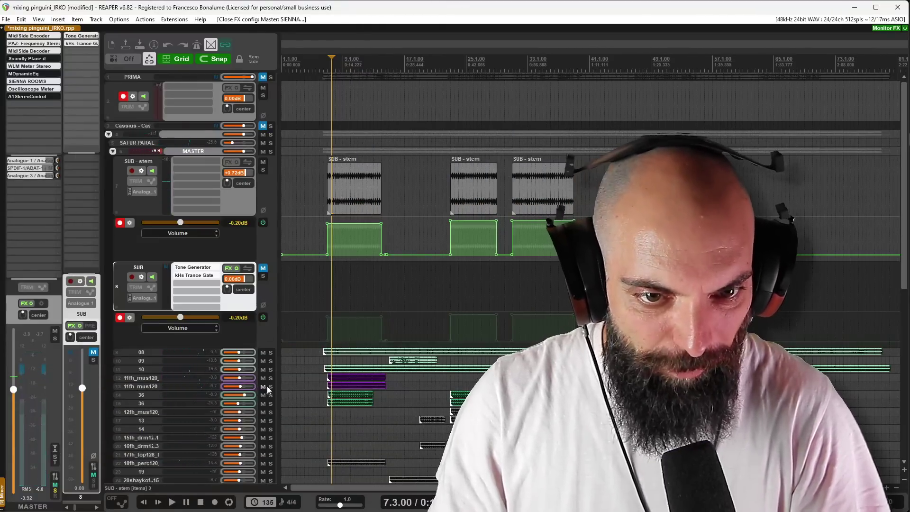
Solo track 13 (11fh_mus120), enlarge it, and add Pro-Q 3 to its effects
left_click(271, 386)
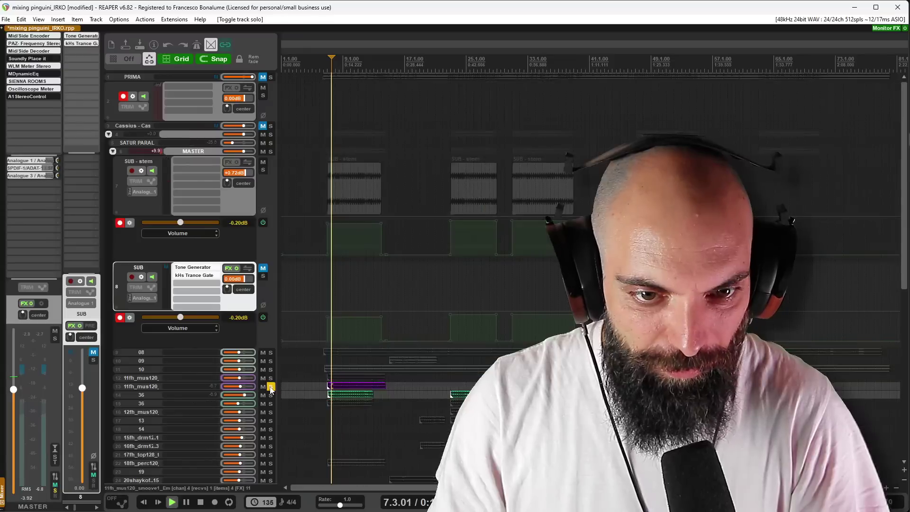
key("space")
left_click_drag(208, 391, 209, 430)
left_click(213, 396)
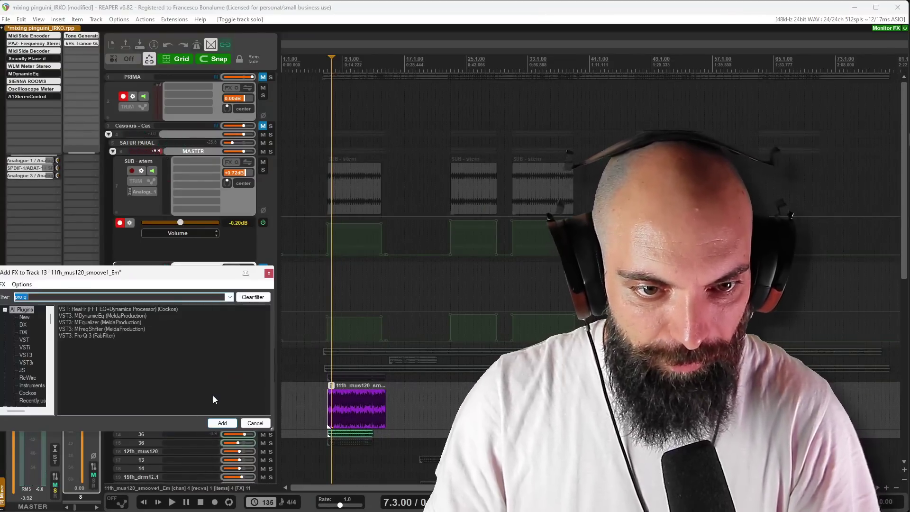
type("pro q 3")
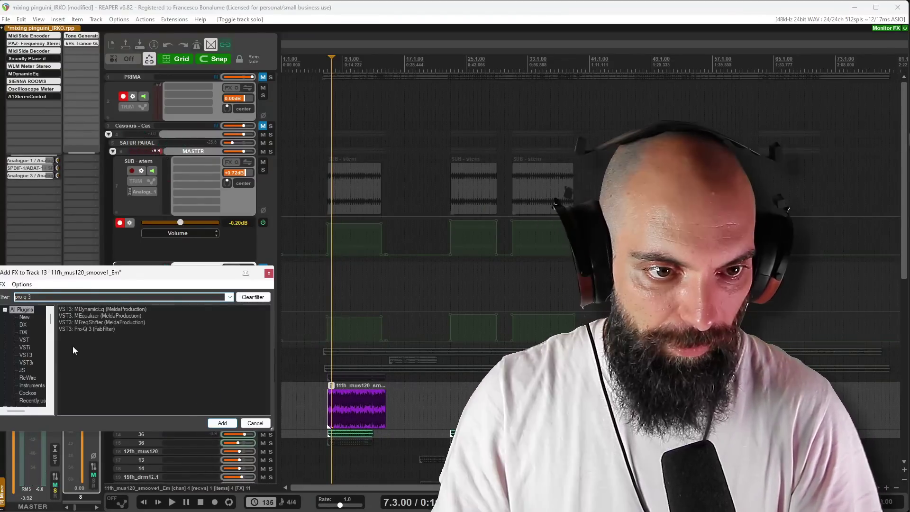
double_click(90, 329)
key("space")
Add a bell cut of about 3.5 dB near 5365 Hz with a Q of about 4 on track 13, and unsolo it
left_click(352, 175)
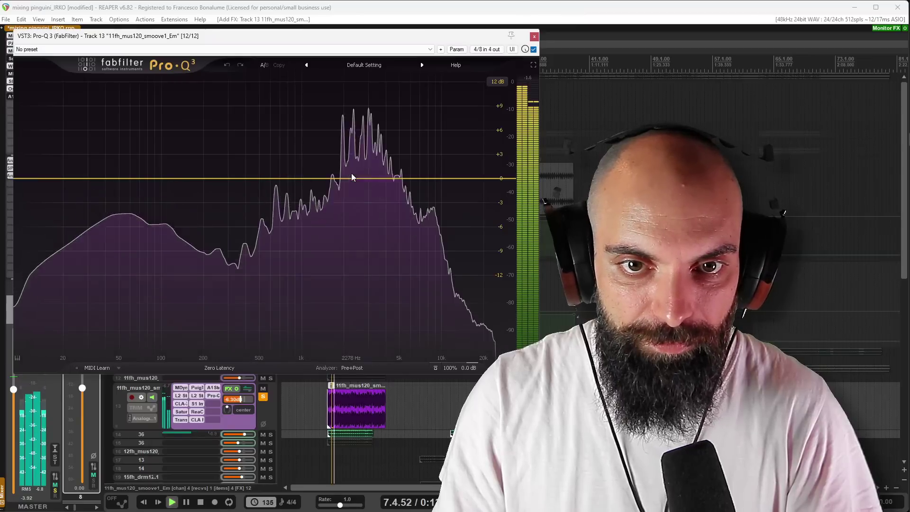
right_click(351, 174)
left_click(351, 174)
left_click_drag(351, 175, 404, 208)
scroll(333, 114, "up", 5)
scroll(394, 100, "up", 3)
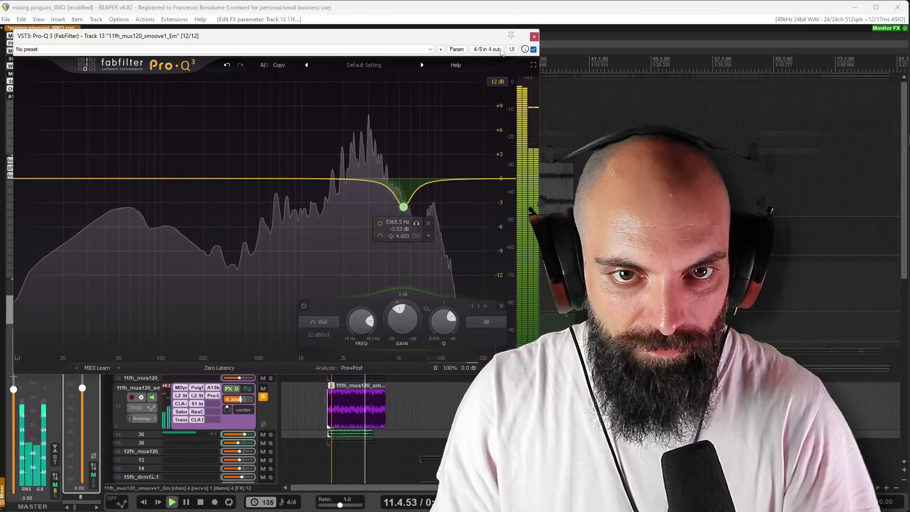
left_click(261, 397)
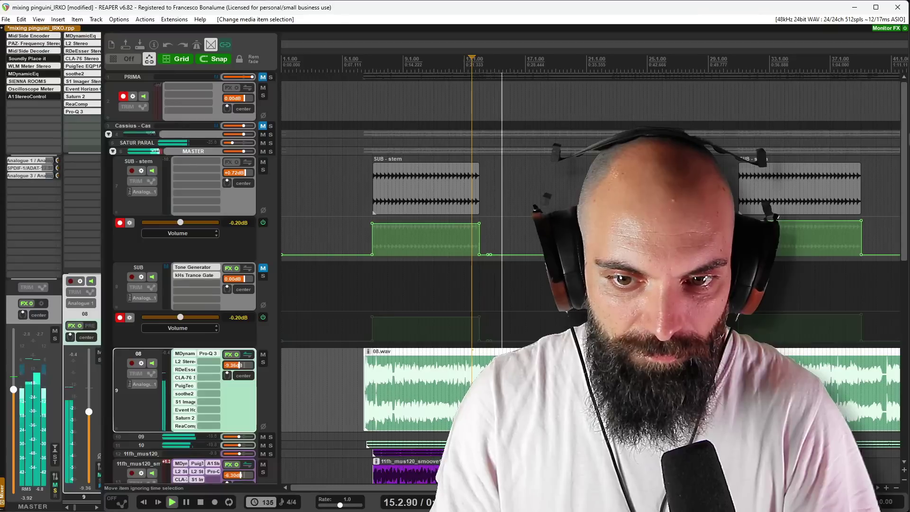
Look through the lower tracks of the arrangement during playback and solo track 26 (21TSP_HT_80)
scroll(436, 392, "down", 2)
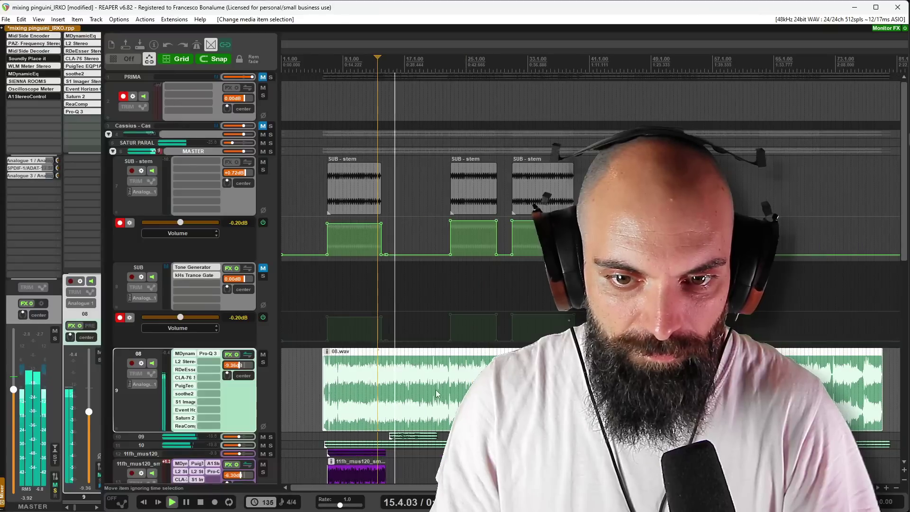
scroll(436, 392, "down", 5)
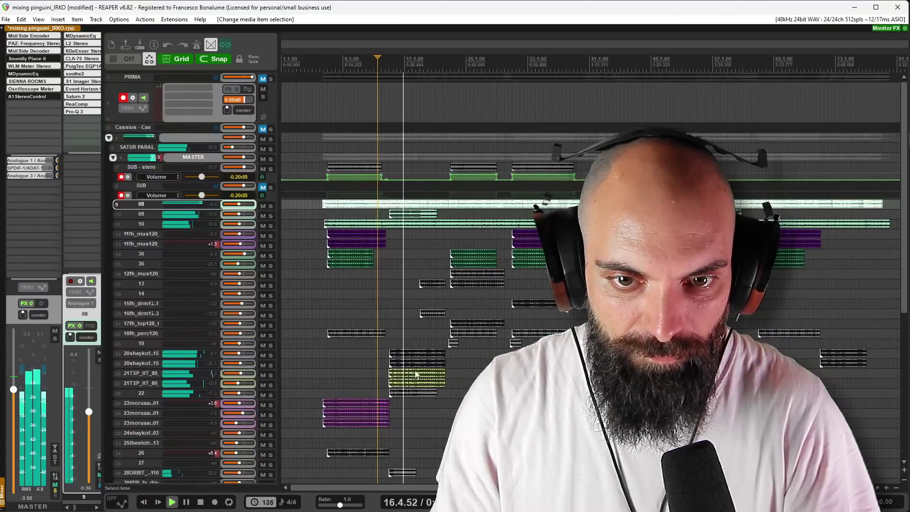
left_click_drag(905, 294, 904, 412)
scroll(435, 278, "down", 1)
scroll(436, 279, "up", 2)
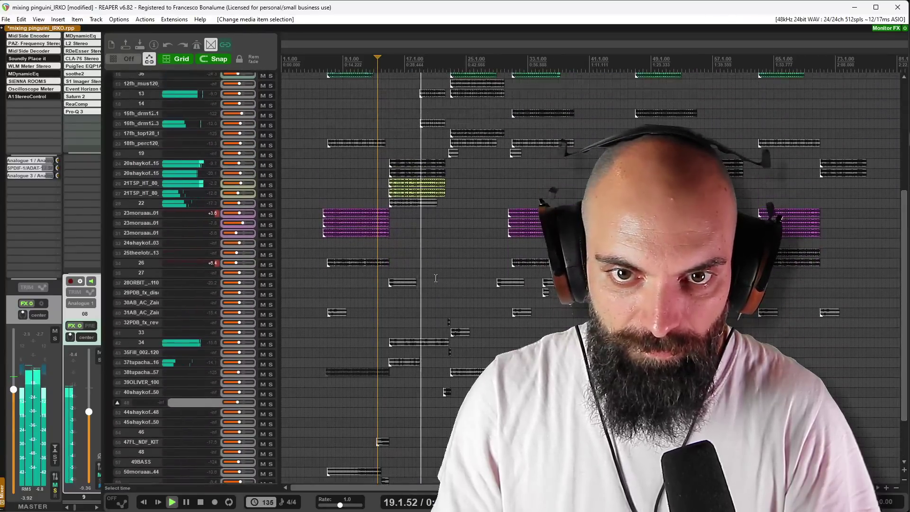
key("space")
left_click(271, 185)
key("space")
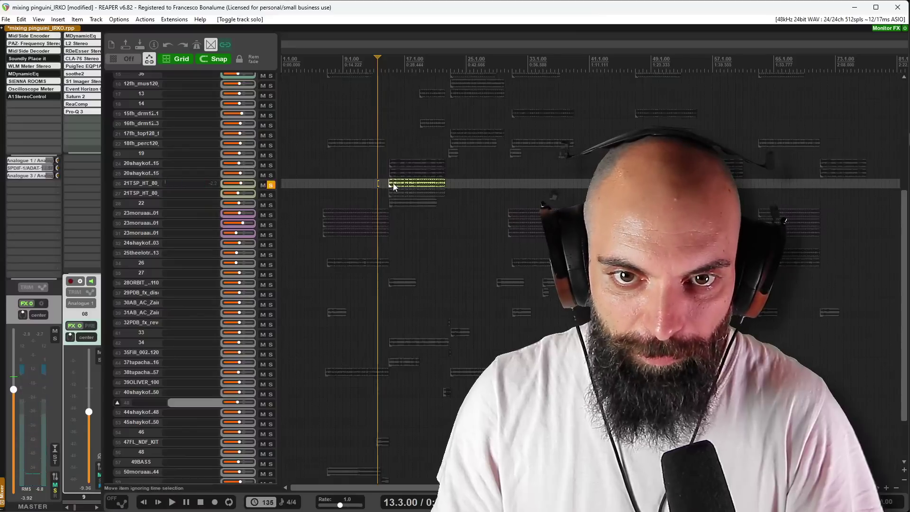
Play from the start of the 21TSP_HT_80 clips and compare tracks 26 and 27 soloed exclusively, ending on track 26
left_click(391, 185)
key("space")
left_click(272, 195, "ctrl+alt")
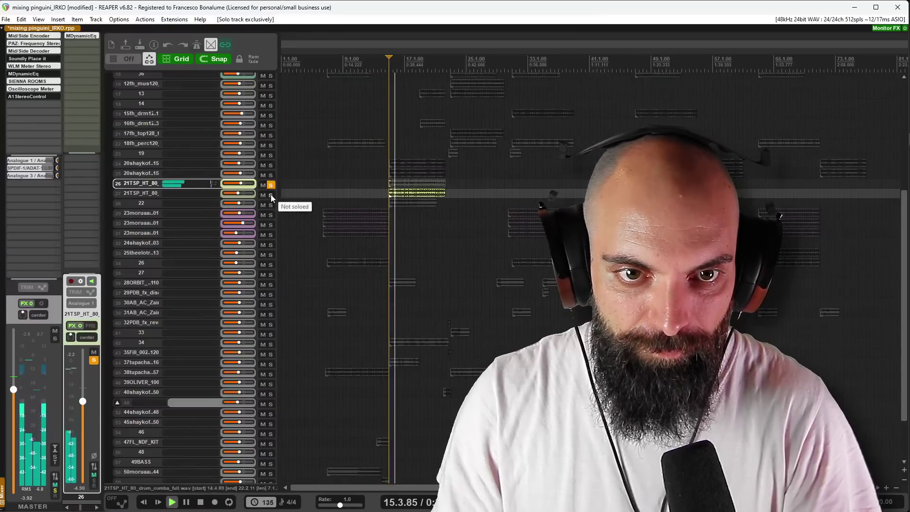
left_click(271, 185, "ctrl+alt")
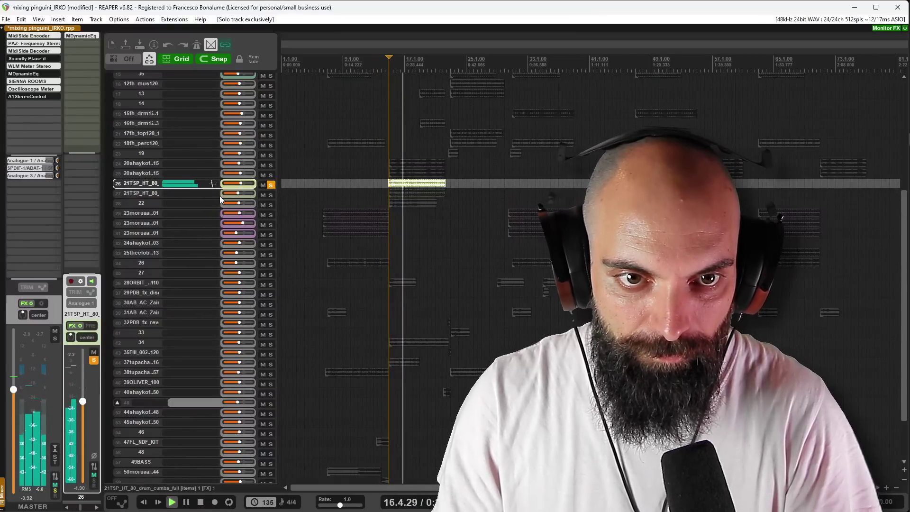
Enlarge track 26, examine its MDynamicEq curve during playback, and close the equalizer
double_click(217, 188)
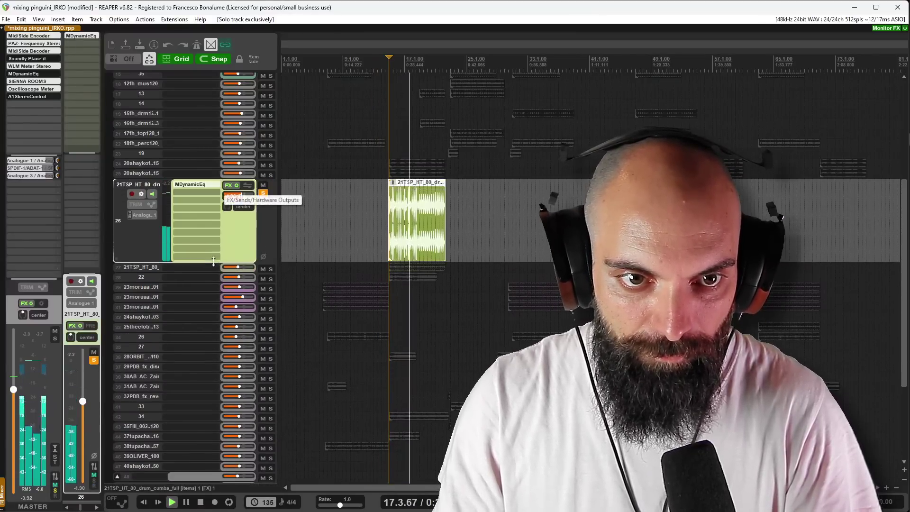
left_click(193, 186)
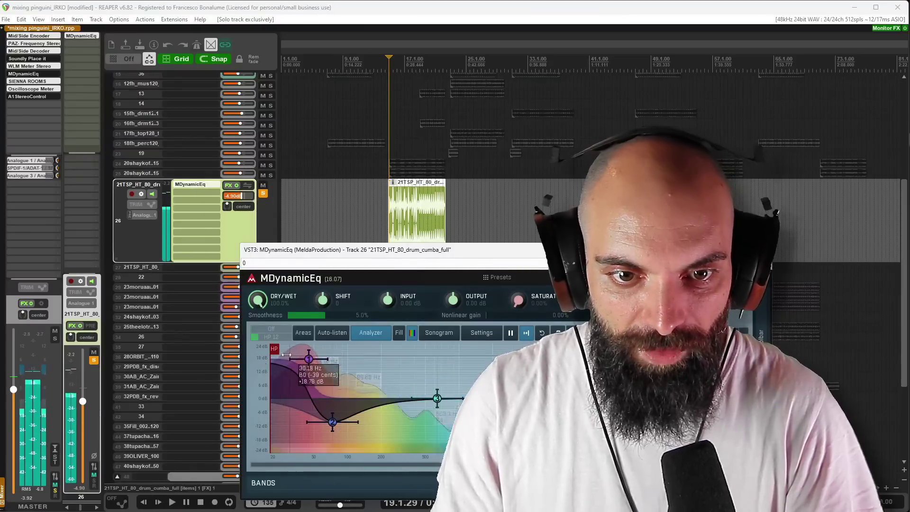
key("space")
left_click(767, 252)
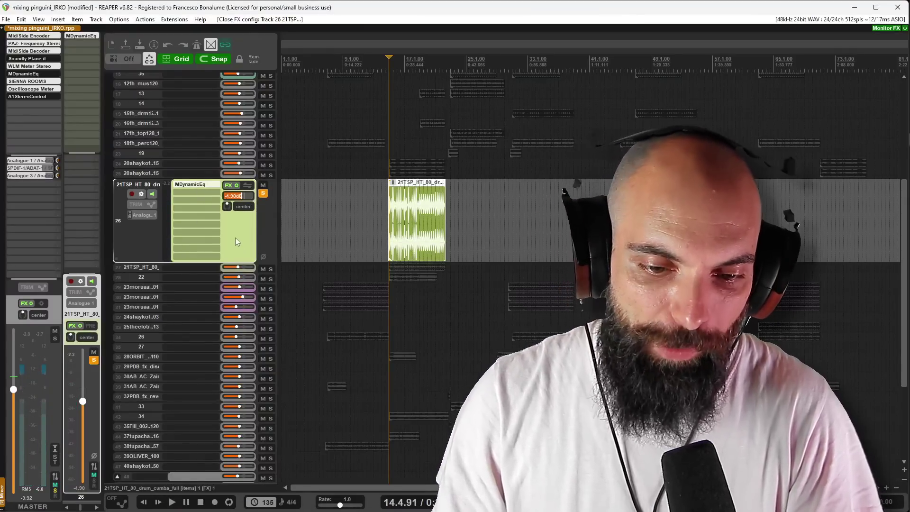
Duplicate track 26 (21TSP_HT_80) and add Pro-Q 3 to the copy
right_click(235, 238)
left_click(264, 285)
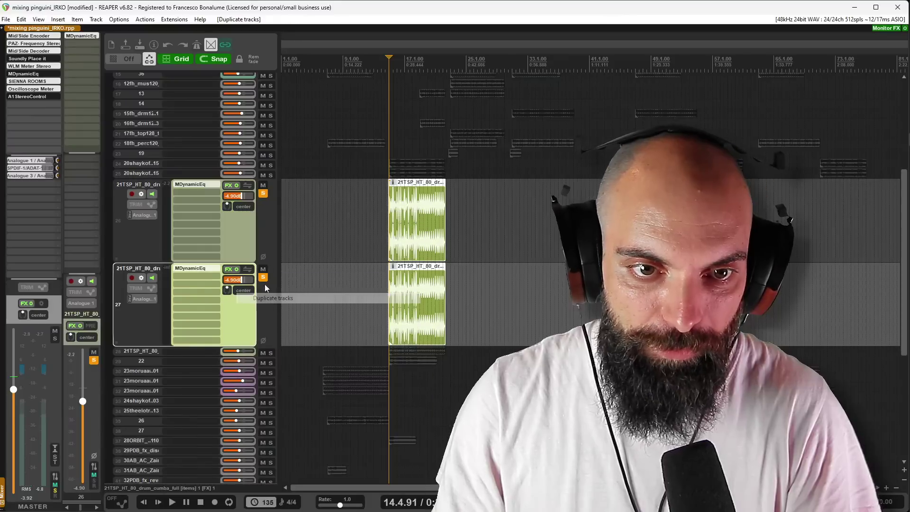
left_click(226, 301)
left_click(201, 283)
double_click(78, 330)
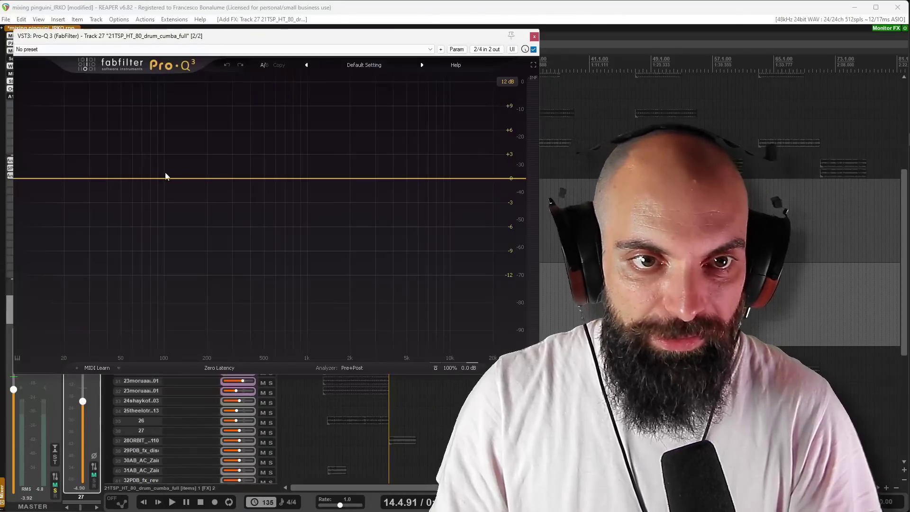
Add a 24 dB/oct high cut at about 45 Hz in the duplicate track's Pro-Q 3
left_click(156, 178)
right_click(157, 178)
mouse_move(199, 220)
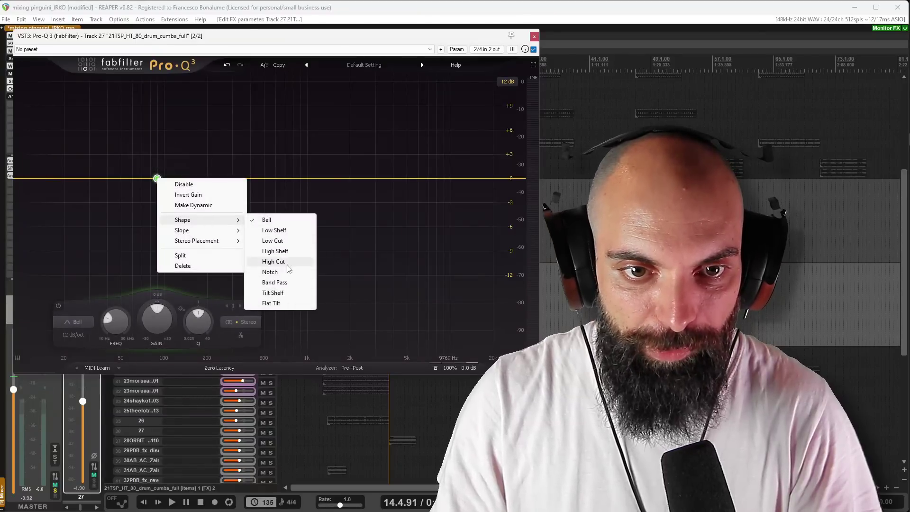
left_click(273, 262)
key("space")
left_click_drag(158, 180, 115, 180)
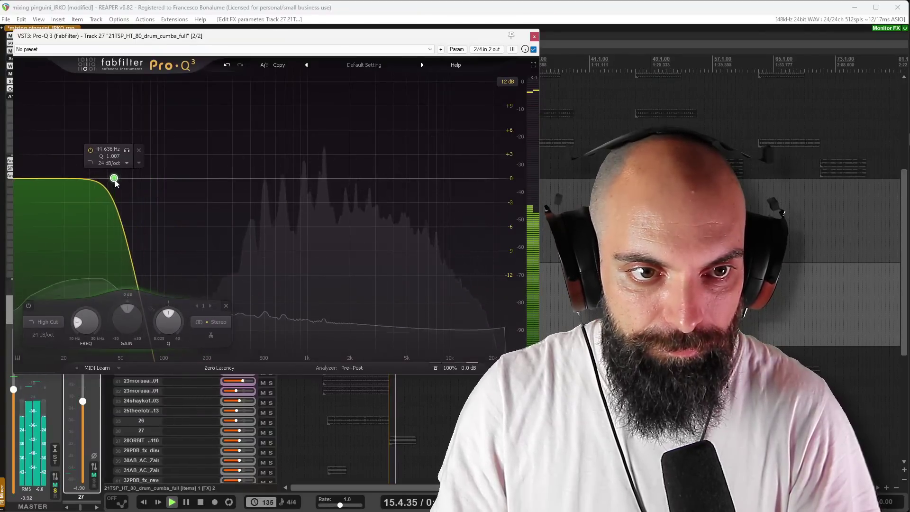
Unsolo the original track 26, set the time selection to the clip, audition the filtered duplicate alone, and close Pro-Q 3
left_click_drag(177, 37, 295, 337)
left_click(264, 194)
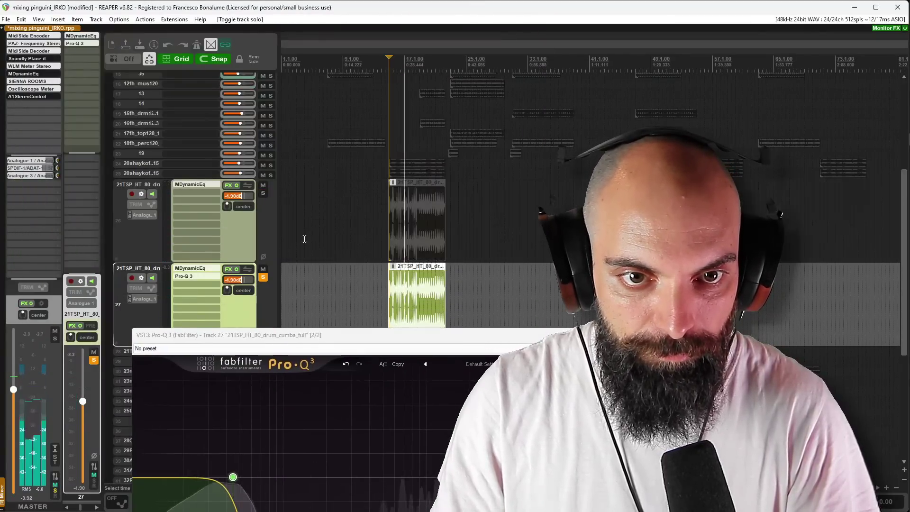
left_click(427, 308)
key("r")
key("space")
key("space")
left_click_drag(384, 335, 560, 150)
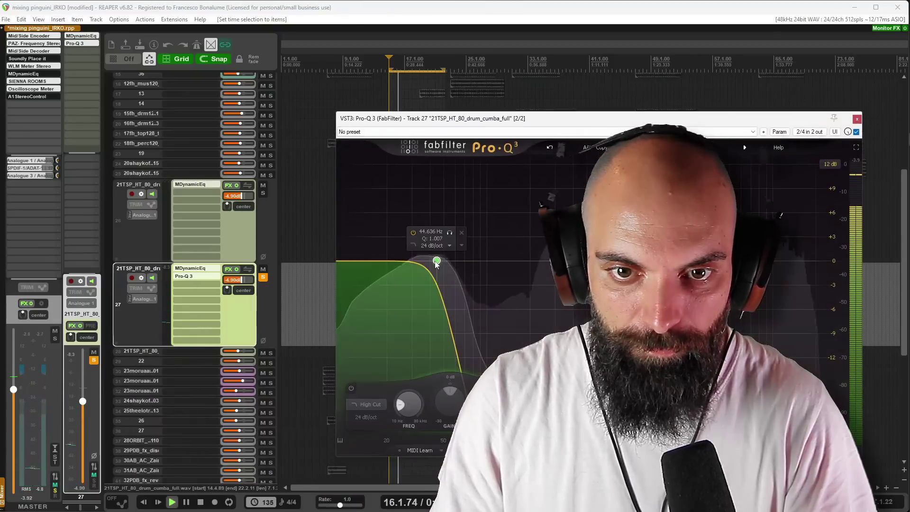
left_click(857, 119)
key("space")
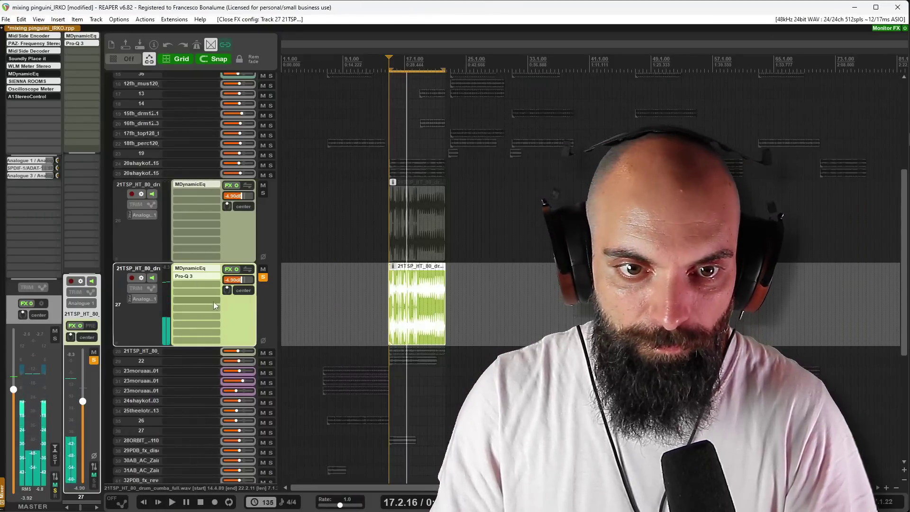
Unsolo the duplicate and bring its volume up from silence to about +4.97 dB within the full mix
key("space")
left_click_drag(237, 280, 237, 290)
left_click(264, 278)
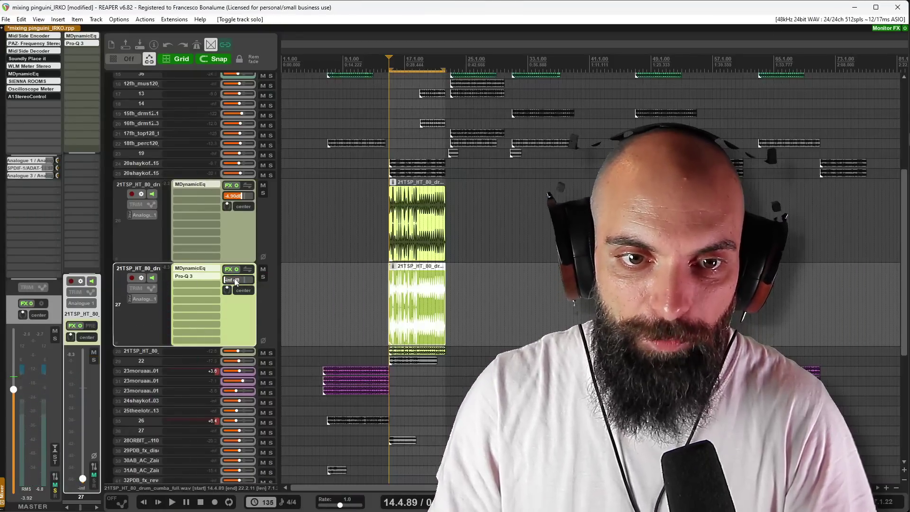
key("space")
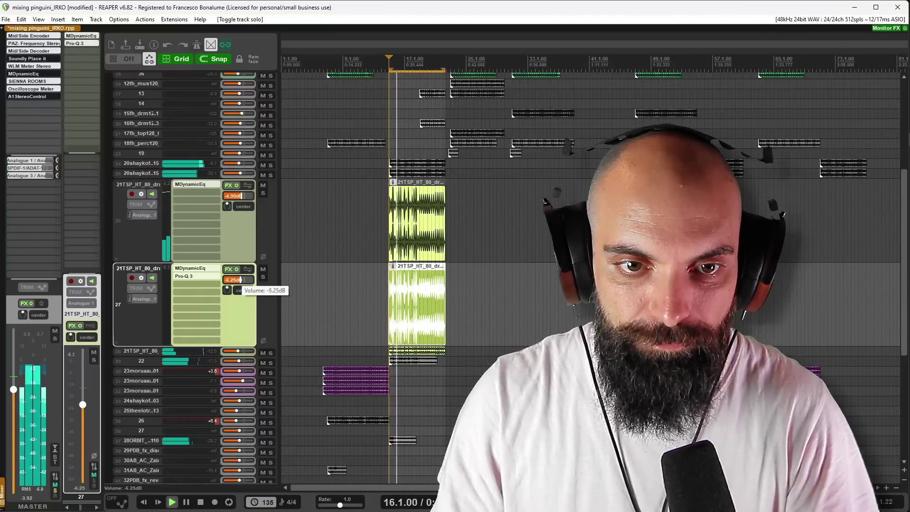
left_click_drag(240, 280, 249, 279)
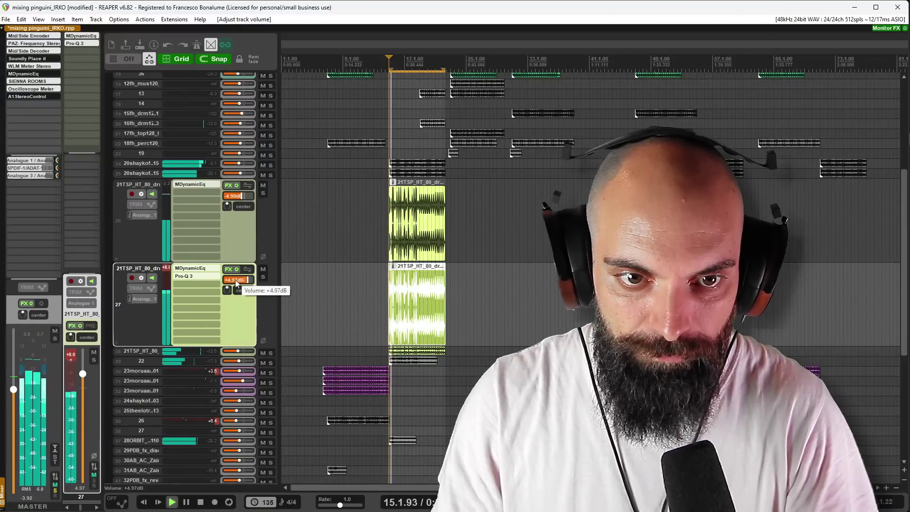
Lower the filtered duplicate on track 27 to +3.23 dB and compare the mix with the duplicate muted and unmuted
left_click_drag(248, 280, 247, 280)
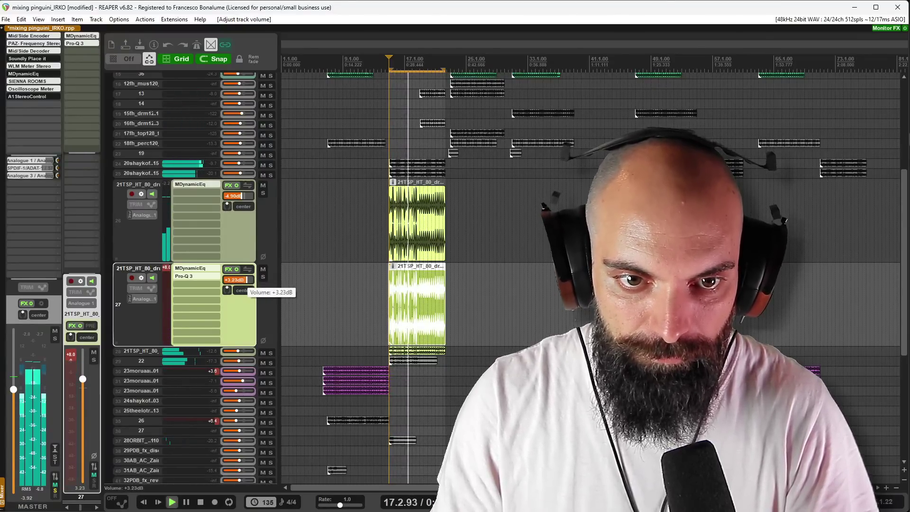
left_click(263, 269)
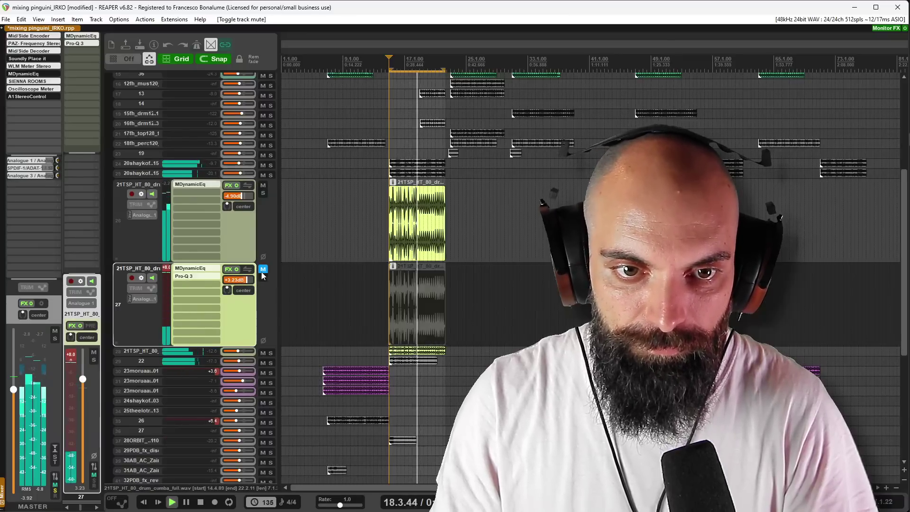
left_click(264, 271)
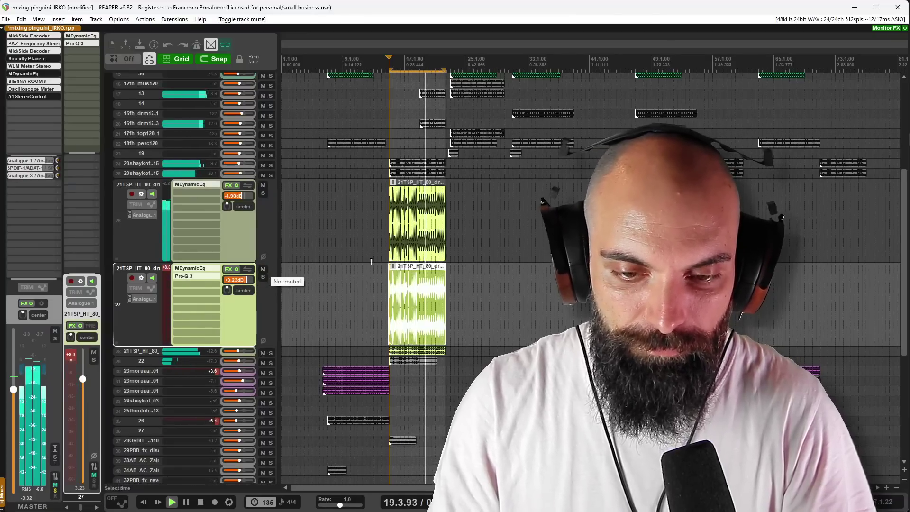
Load an E03 Club: Altromondo preset in the master's SIENNA ROOMS, audition the mix through it, and close the plugin
scroll(436, 291, "up", 3)
scroll(434, 290, "down", 5)
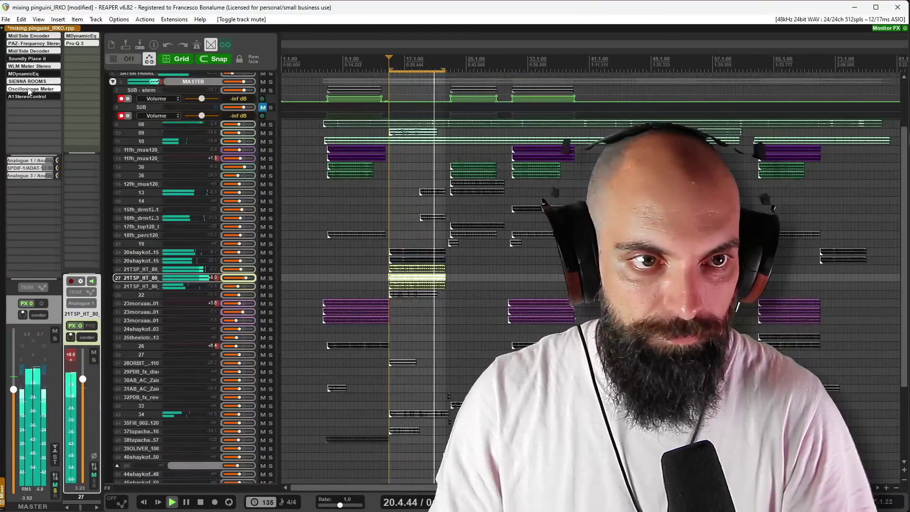
left_click(30, 81)
left_click(143, 126)
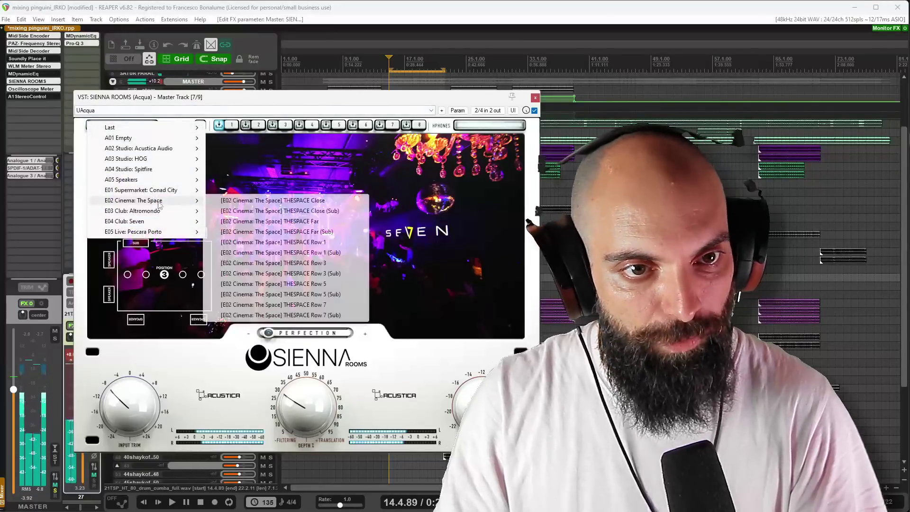
mouse_move(156, 211)
left_click(258, 233)
left_click_drag(336, 98, 703, 113)
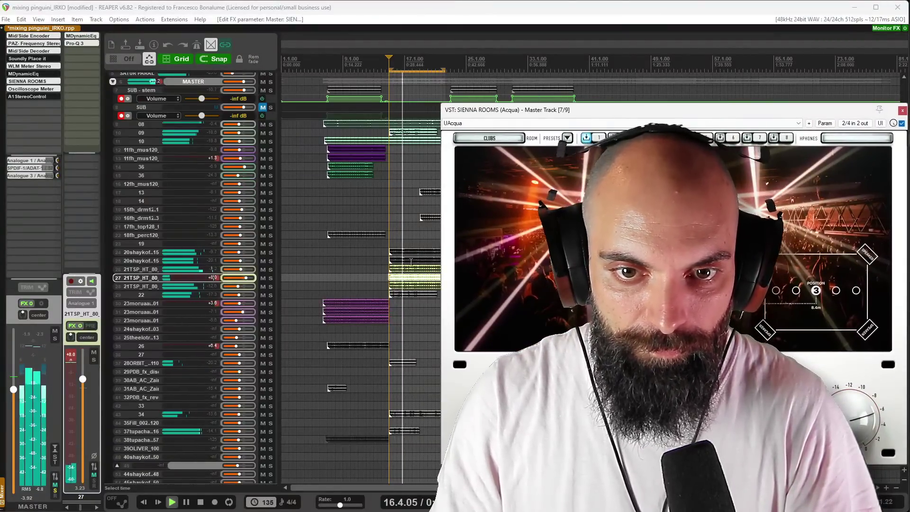
left_click(903, 111)
Enlarge track 27 and toggle its mute during playback to compare the low end, leaving it unmuted
left_click_drag(907, 220, 905, 294)
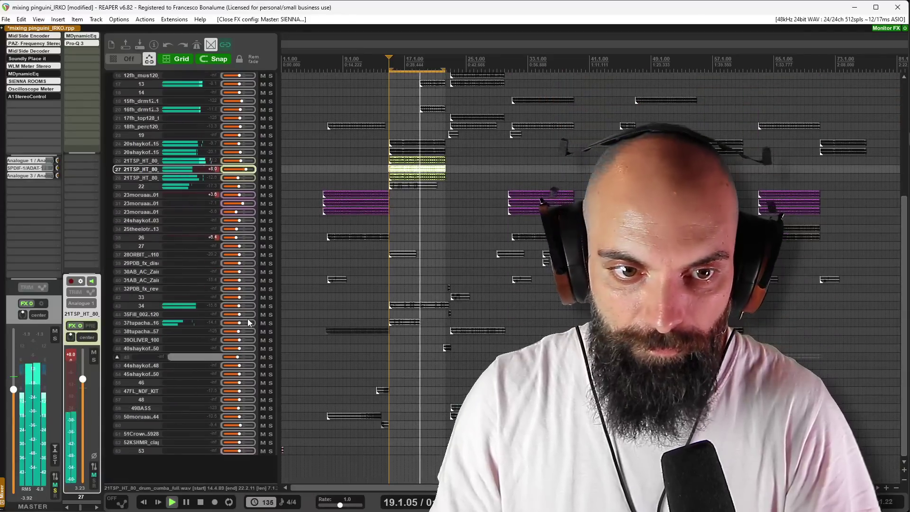
left_click(271, 170)
key("space")
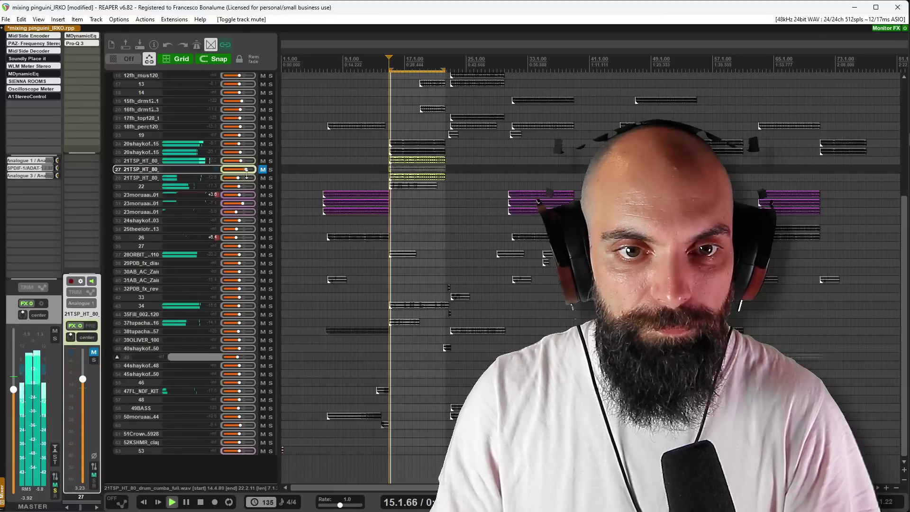
left_click_drag(260, 173, 258, 210)
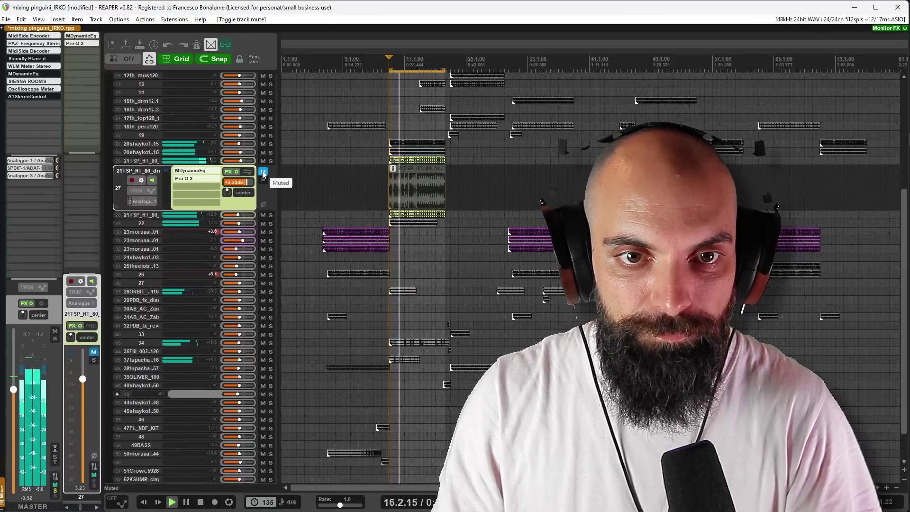
left_click(263, 172)
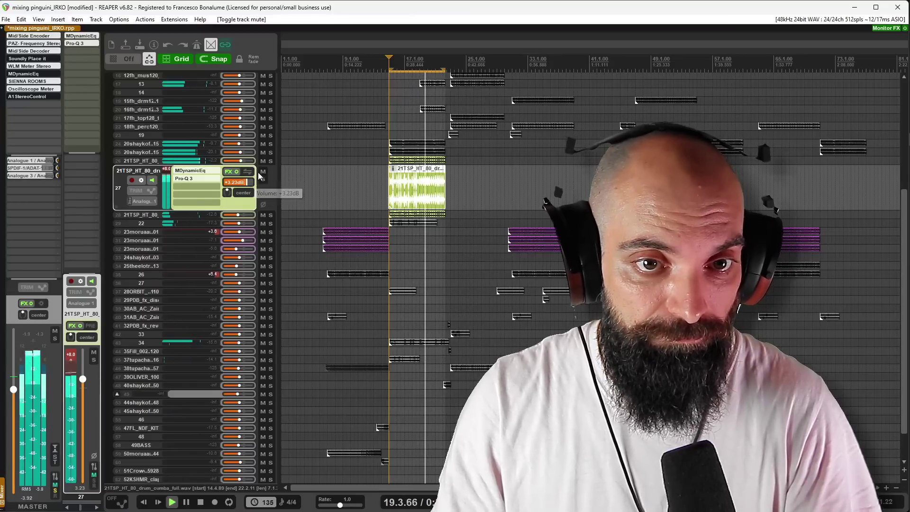
left_click(263, 172)
left_click(263, 171)
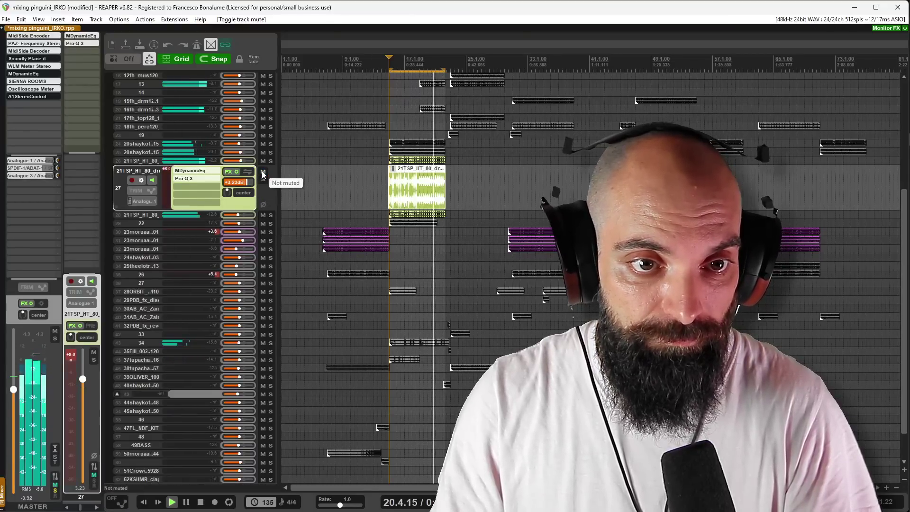
Play the full mix on from bar 21 and stop playback
scroll(442, 187, "down", 1)
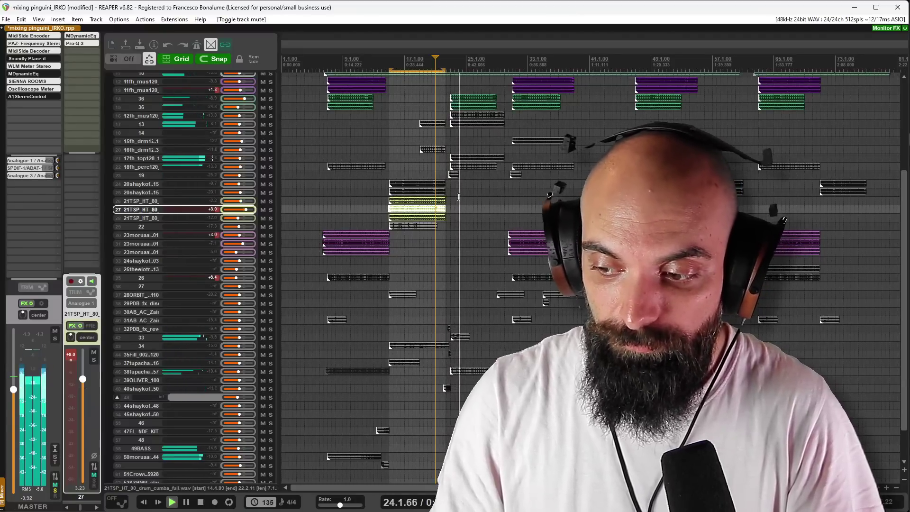
scroll(181, 165, "up", 6)
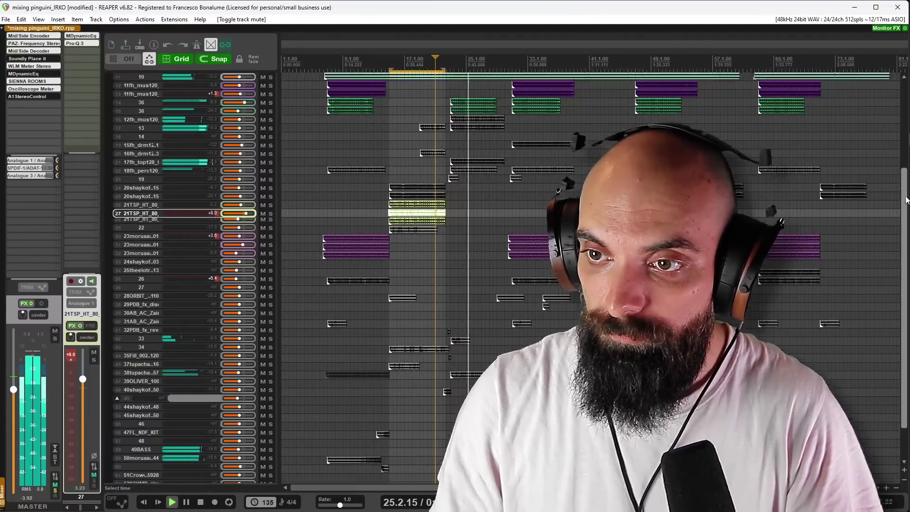
key("space")
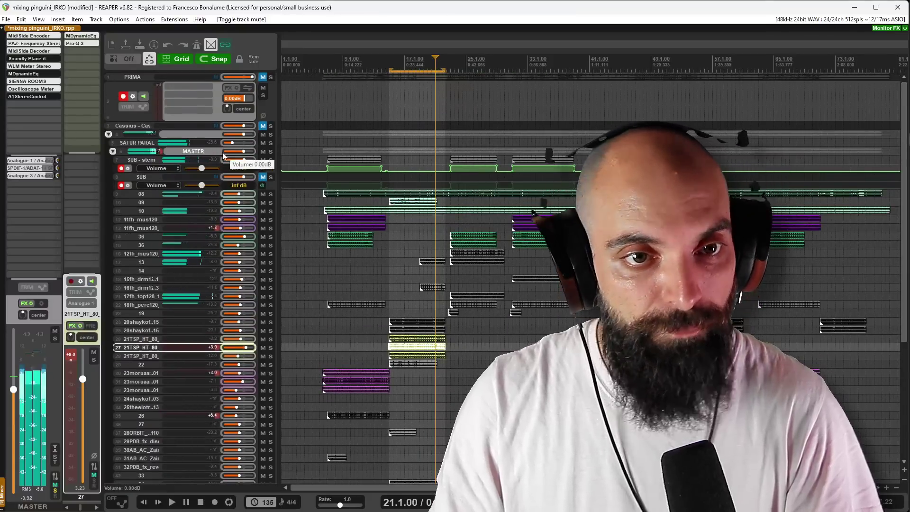
left_click_drag(228, 158, 241, 159)
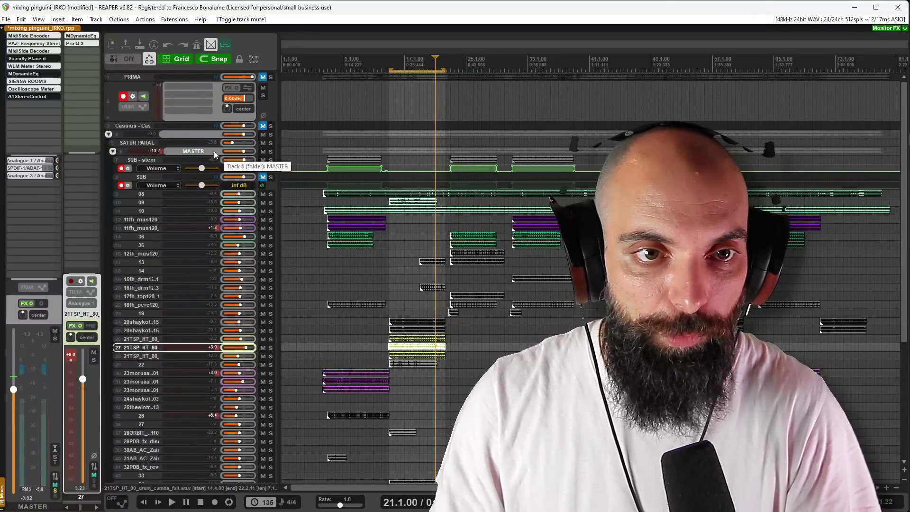
Audition track 08 soloed from bar 23 and enlarge the track to show its effects chain
left_click(451, 107)
key("space")
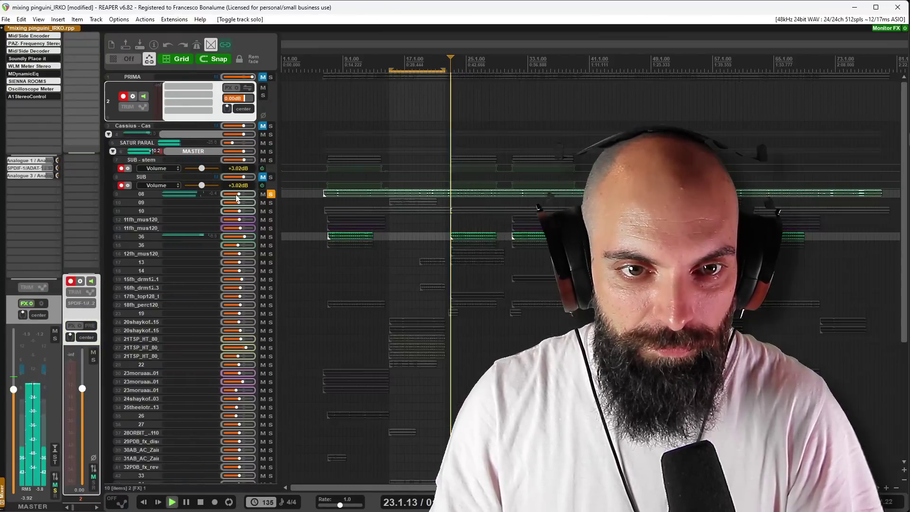
left_click_drag(232, 198, 227, 295)
key("space")
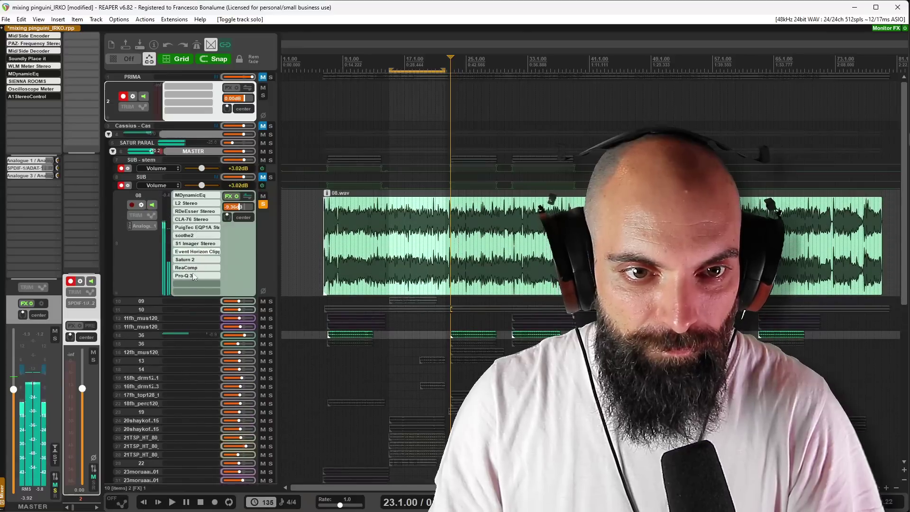
Add a bell boost of about +10.59 dB near 2225 Hz in track 08's Pro-Q 3 during playback
left_click(188, 278)
key("space")
double_click(384, 311)
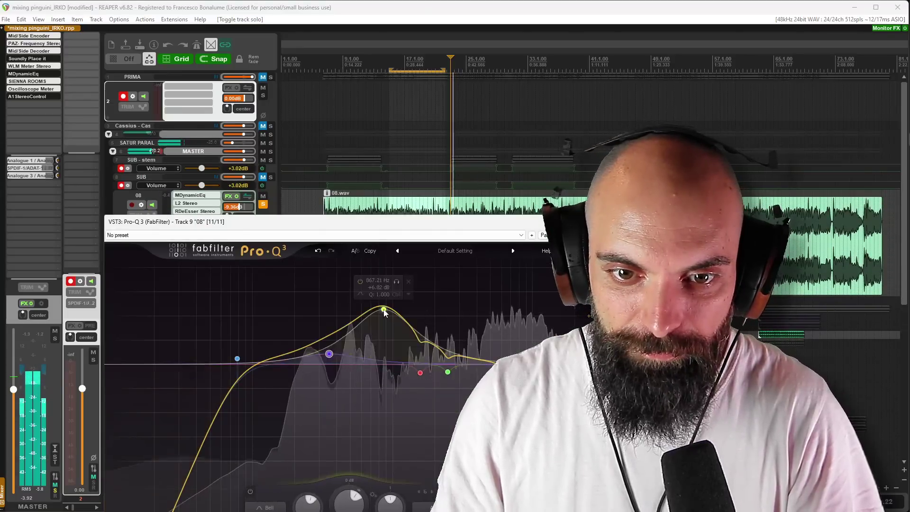
left_click_drag(384, 310, 441, 281)
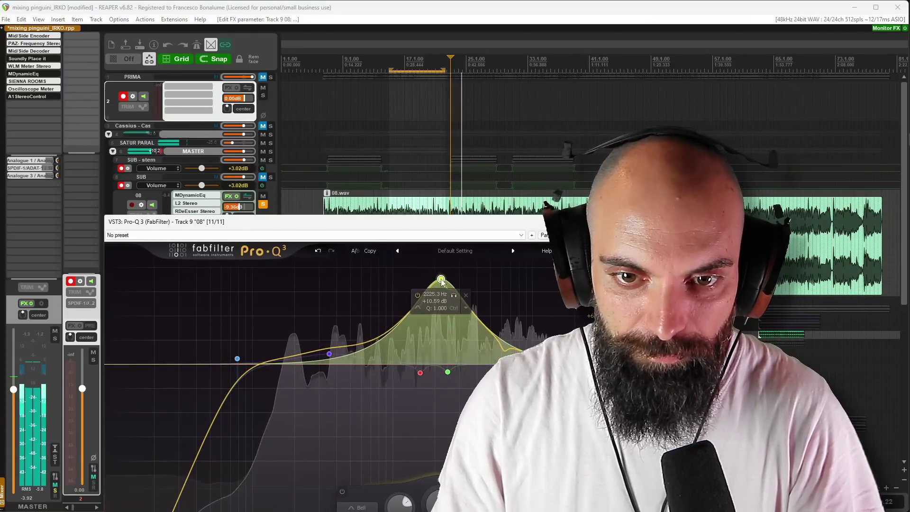
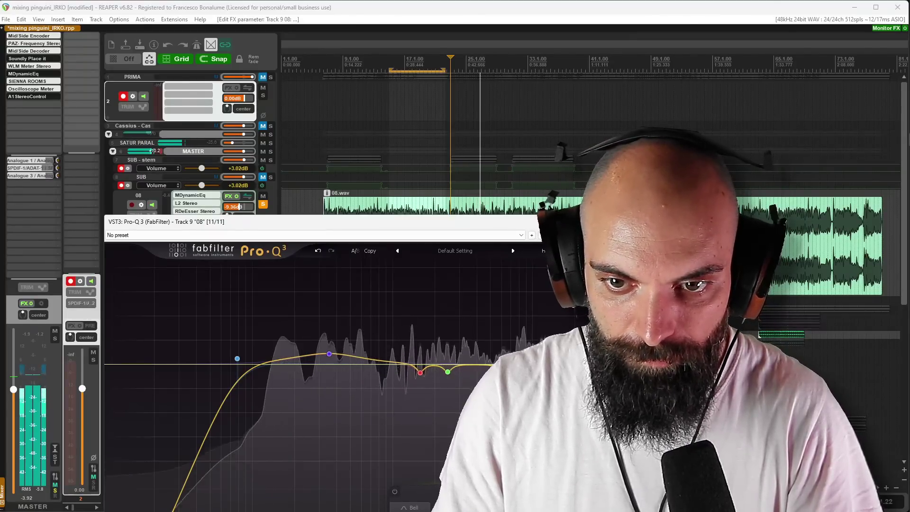
Unsolo track 08, close its Pro-Q 3, collapse the track, and stop with the edit cursor at bar 18
left_click(263, 204)
left_click(616, 221)
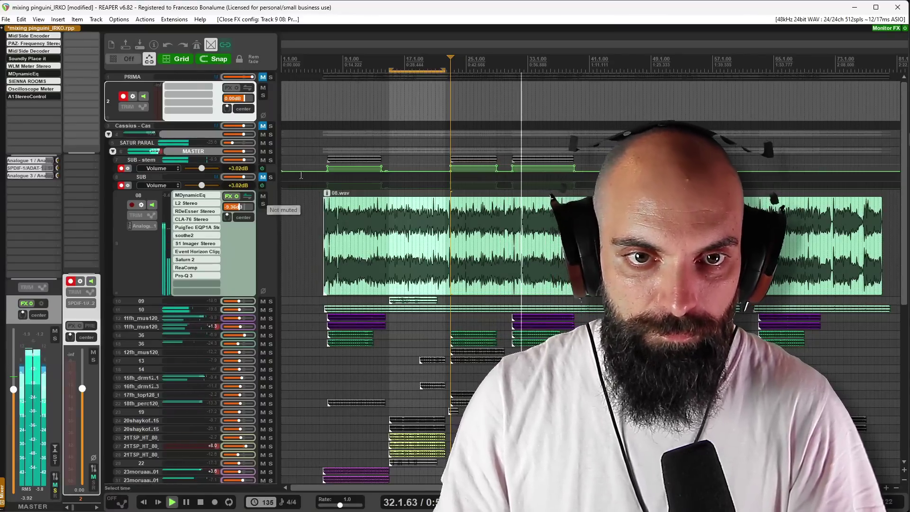
left_click_drag(261, 296, 261, 197)
key("space")
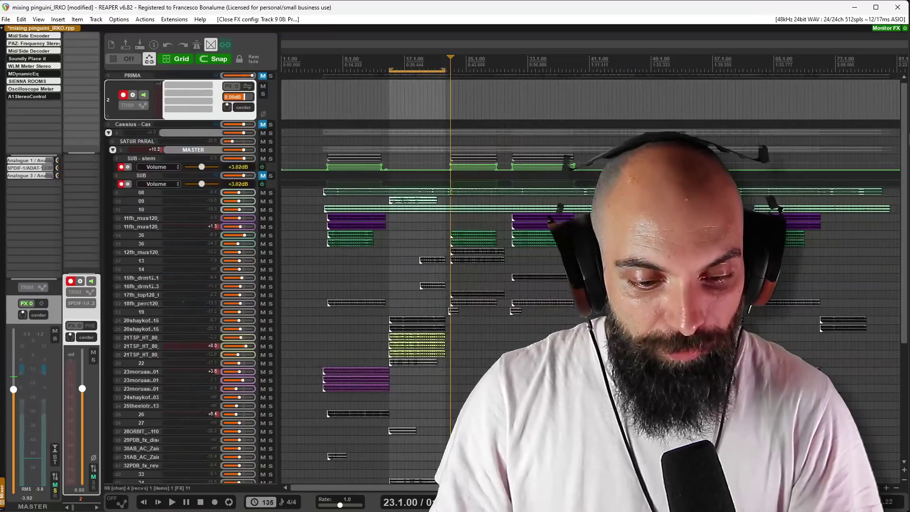
left_click(413, 249)
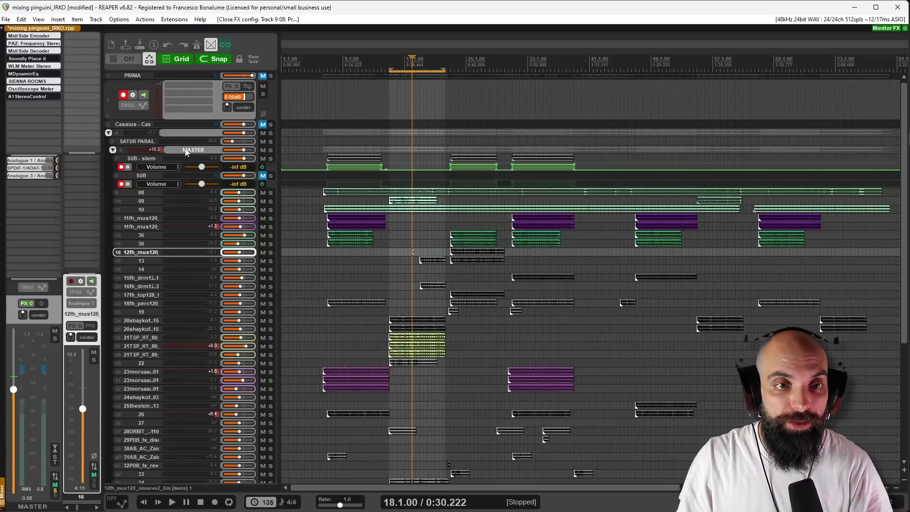
Enlarge folder track 4, add WLM Meter Stereo at the end of its effects chain, and check its loudness during playback
left_click_drag(188, 137, 187, 245)
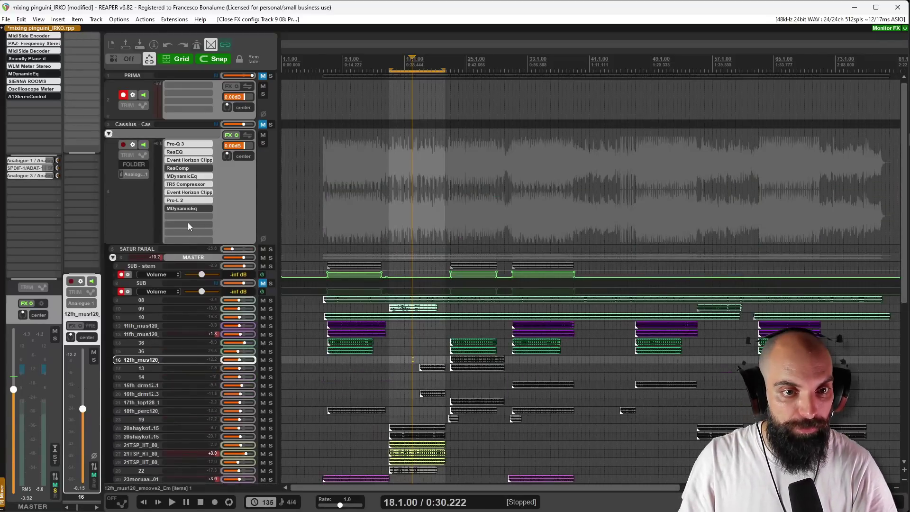
left_click(188, 222)
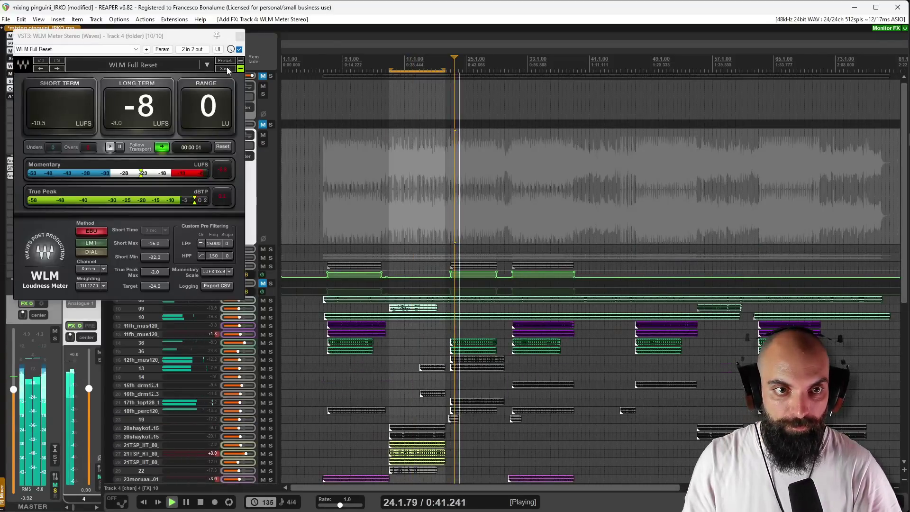
left_click(240, 37)
key("space")
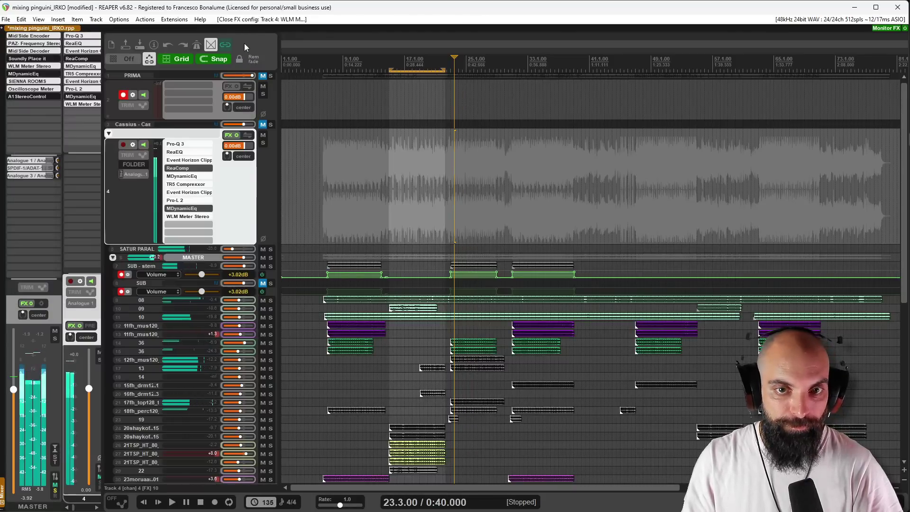
Add a FabFilter Pro-L 2 limiter to folder track 4's effects chain
left_click(188, 225)
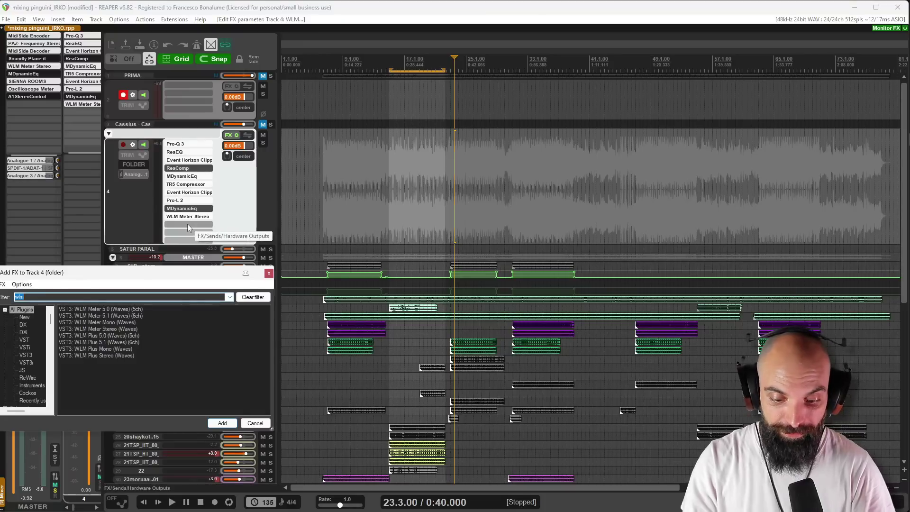
type("pro l2")
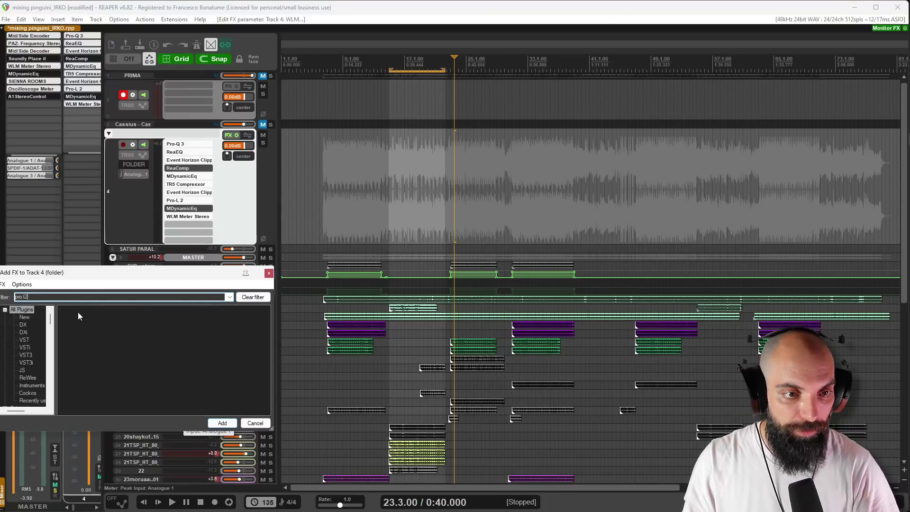
key("BackSpace")
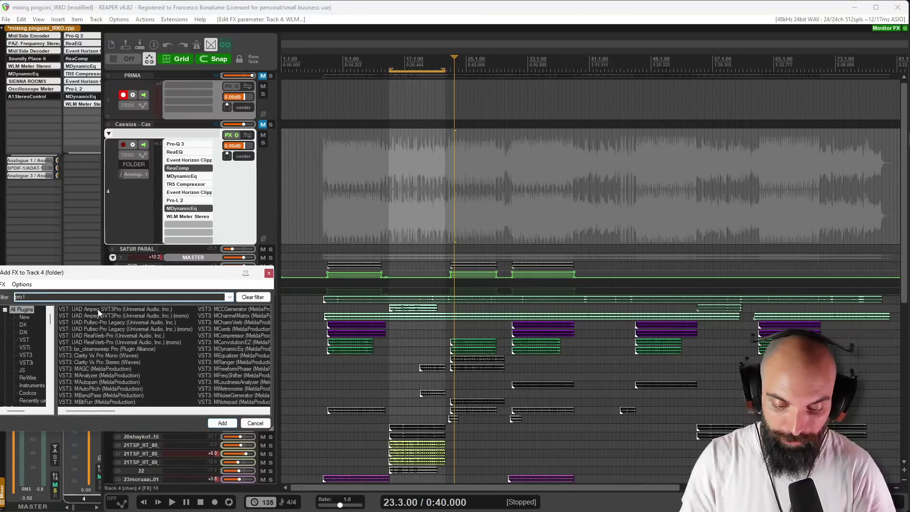
type("2")
key("Return")
Play the mix from about bar 22 and raise the new Pro-L 2's gain to about +4 dB
left_click_drag(345, 39, 482, 329)
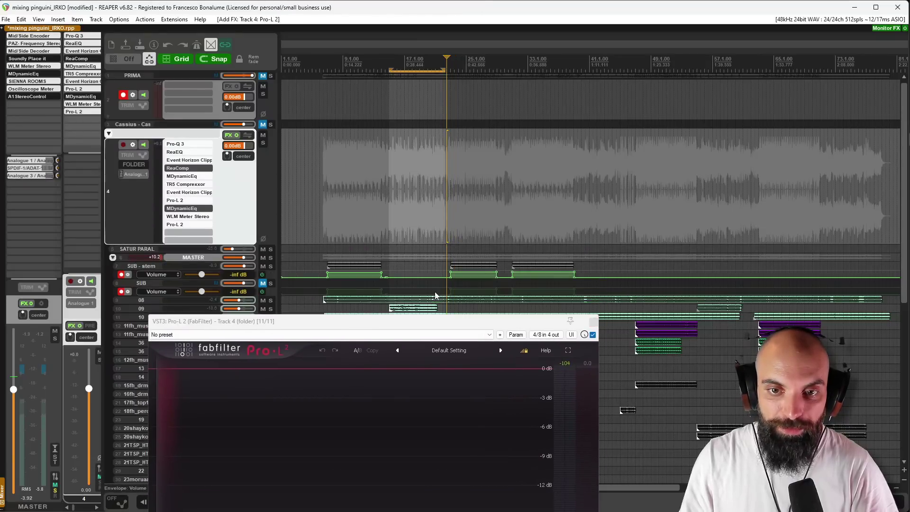
left_click_drag(426, 322, 268, 129)
key("space")
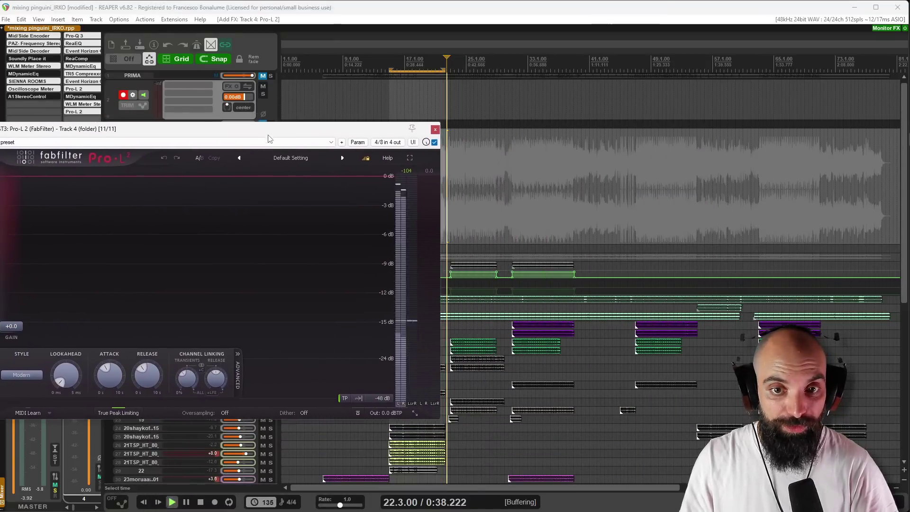
left_click_drag(12, 326, 12, 308)
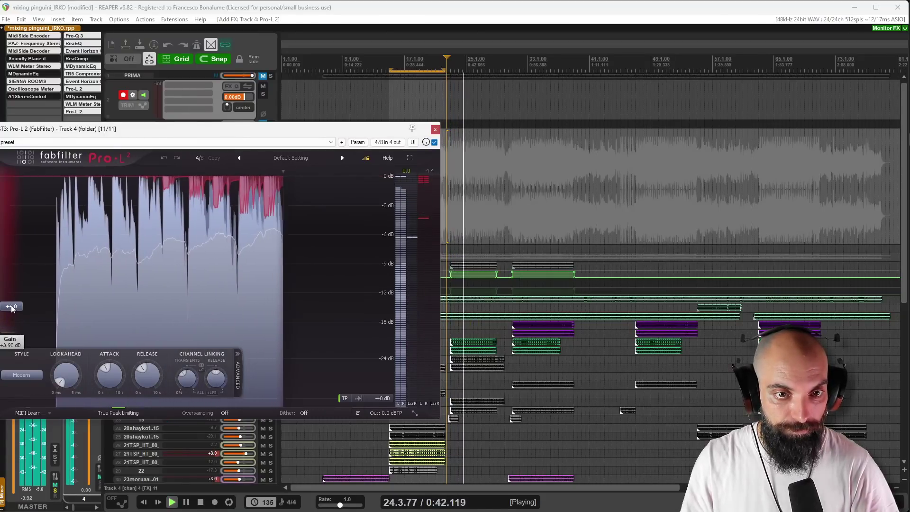
Move WLM Meter Stereo after the new Pro-L 2 on track 4, read the limited loudness, and close the meter
left_click_drag(186, 136, 177, 255)
left_click(183, 215)
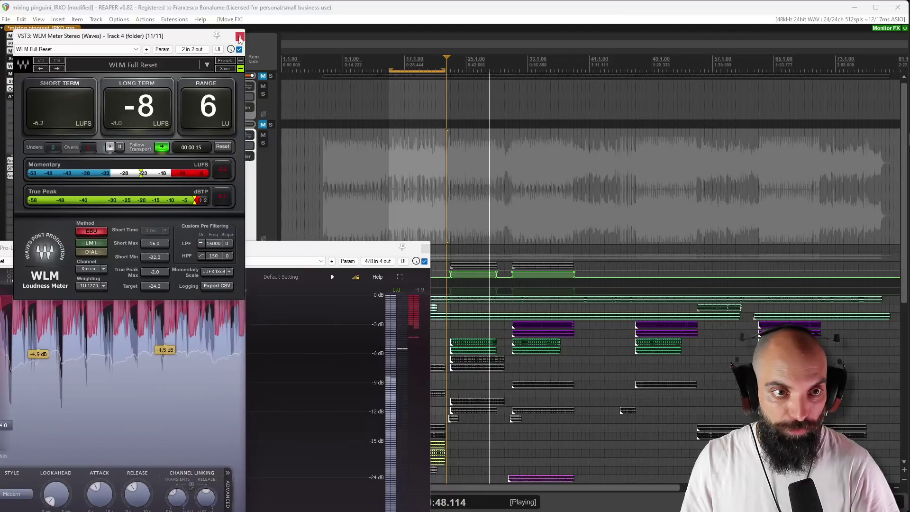
left_click(240, 37)
Audition the Punchy, Dynamic and Aggressive styles in track 4's last Pro-L 2 during playback, settle on Punchy, and close the limiter
left_click_drag(213, 253, 209, 136)
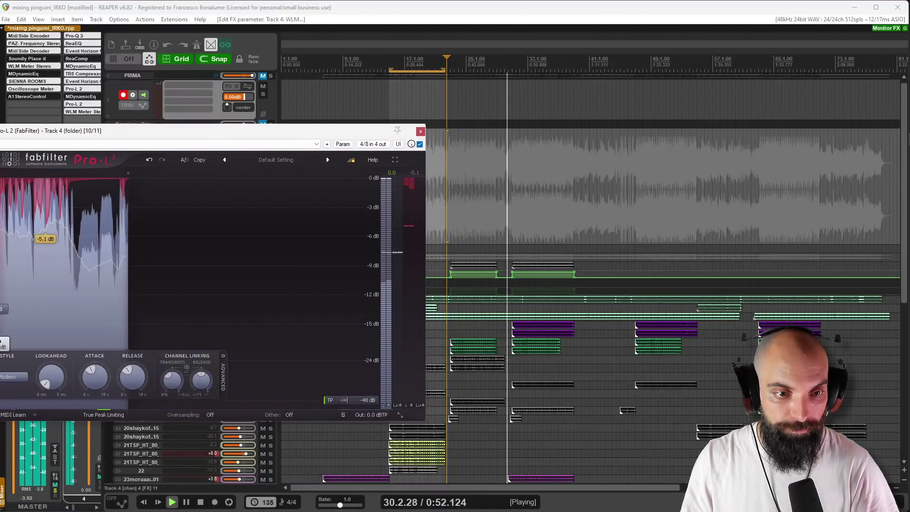
left_click(14, 377)
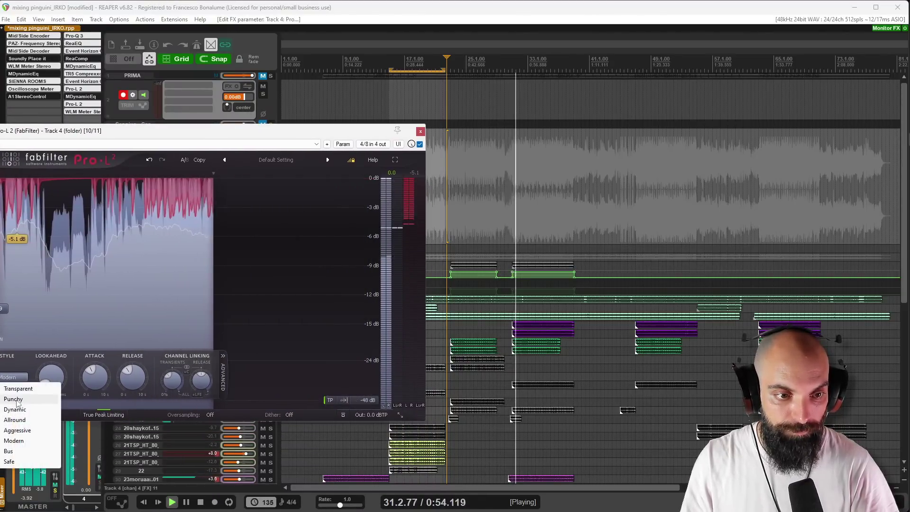
left_click(14, 399)
left_click(14, 377)
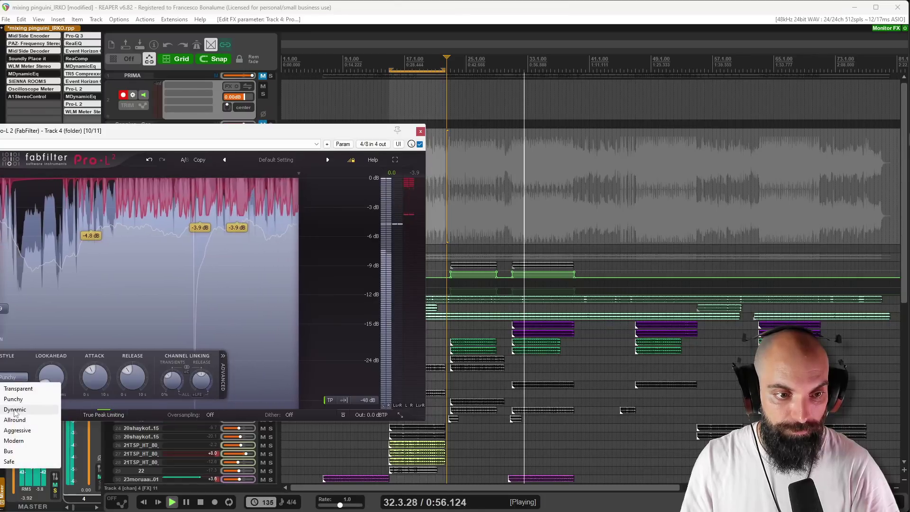
left_click(15, 410)
left_click(14, 377)
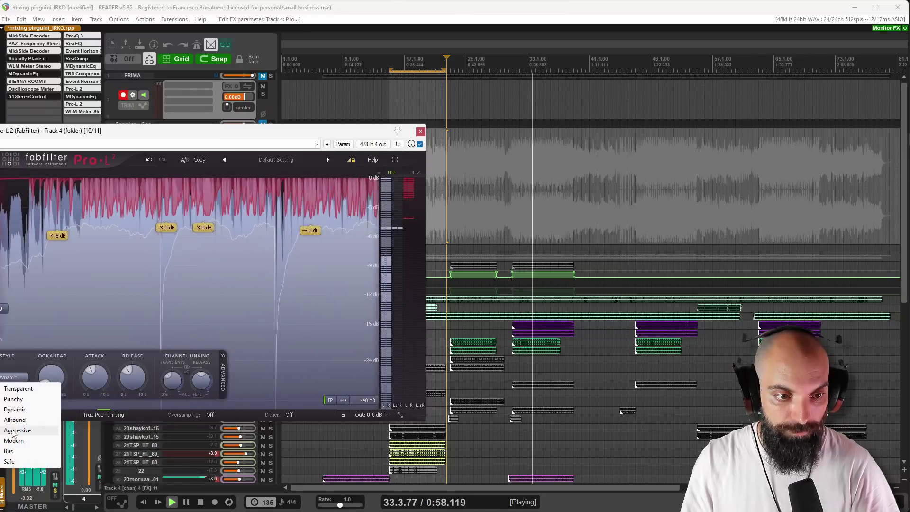
left_click(13, 430)
left_click(14, 377)
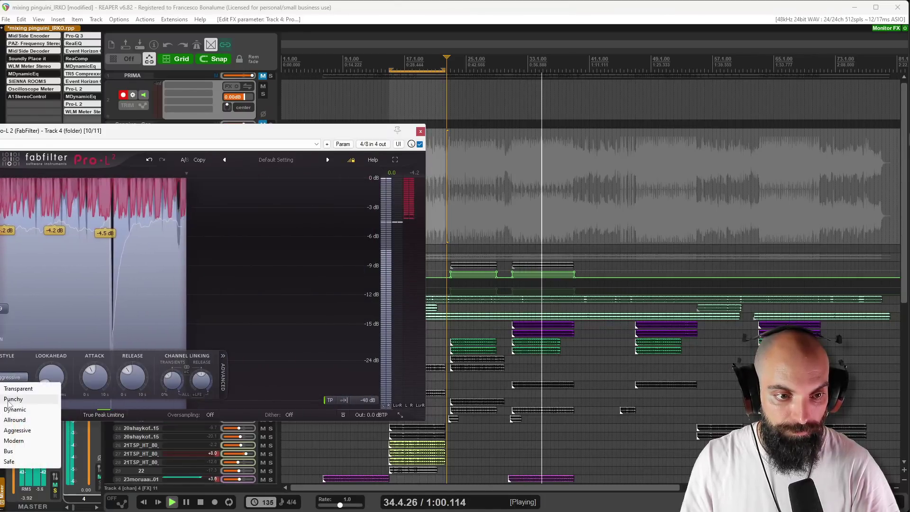
left_click(9, 400)
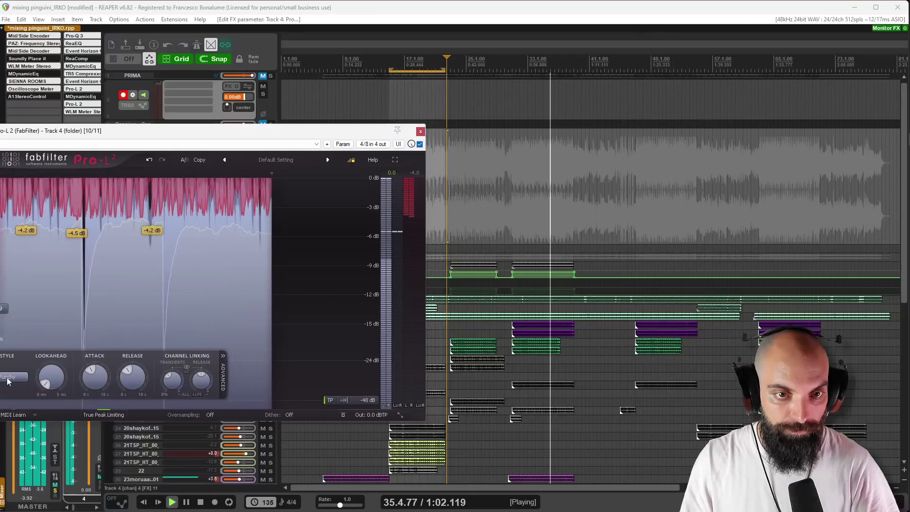
key("space")
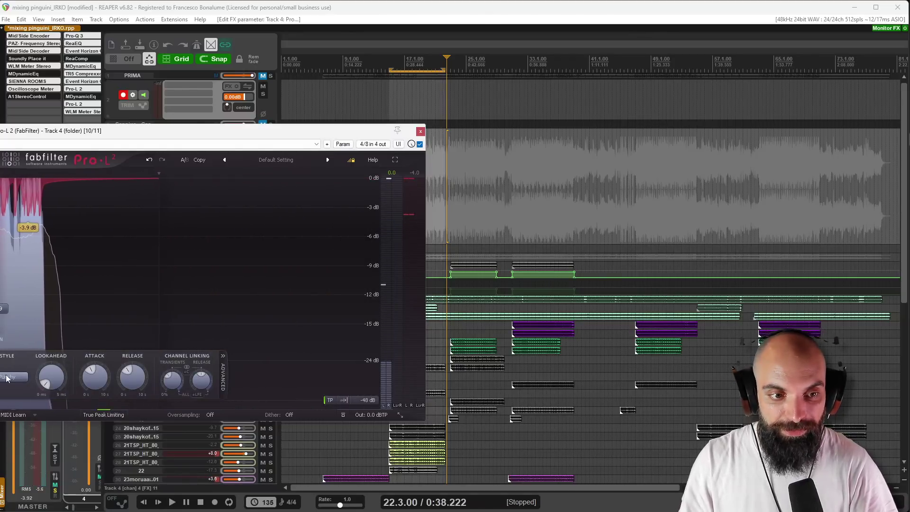
left_click(421, 131)
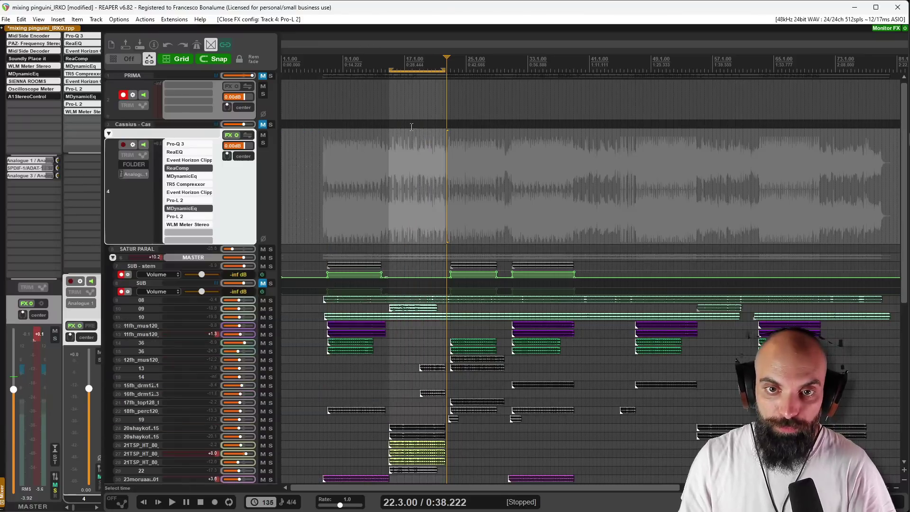
Bypass SIENNA ROOMS on the master, shrink folder track 4, and play the mix from about bar 6
left_click(25, 83, "shift")
left_click(326, 162)
key("grave")
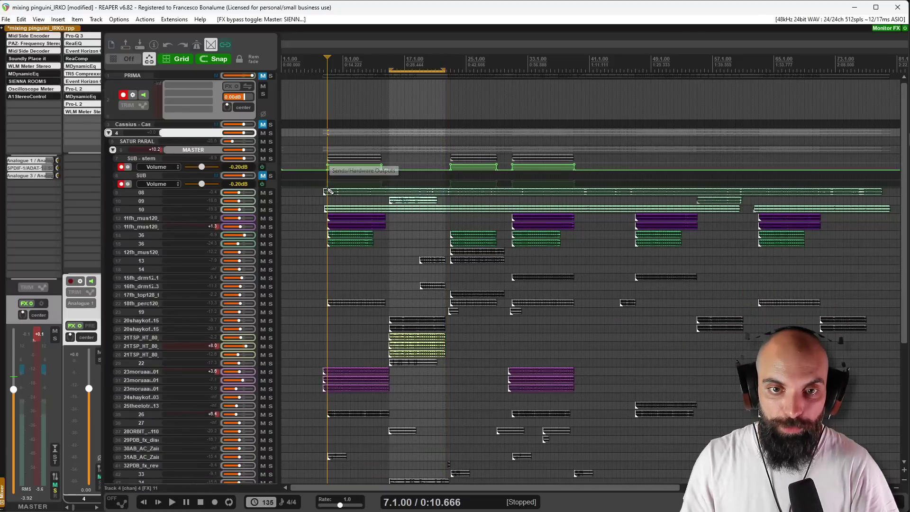
left_click(324, 127)
key("space")
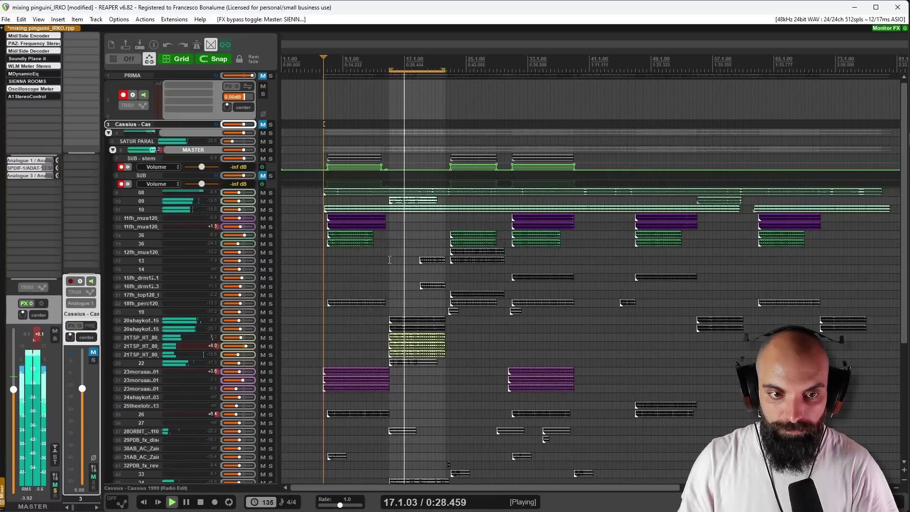
Solo track 27, play it from bar 15, lower its volume to -1.13 dB, and unsolo it to hear the full mix
left_click(271, 347)
left_click(420, 347)
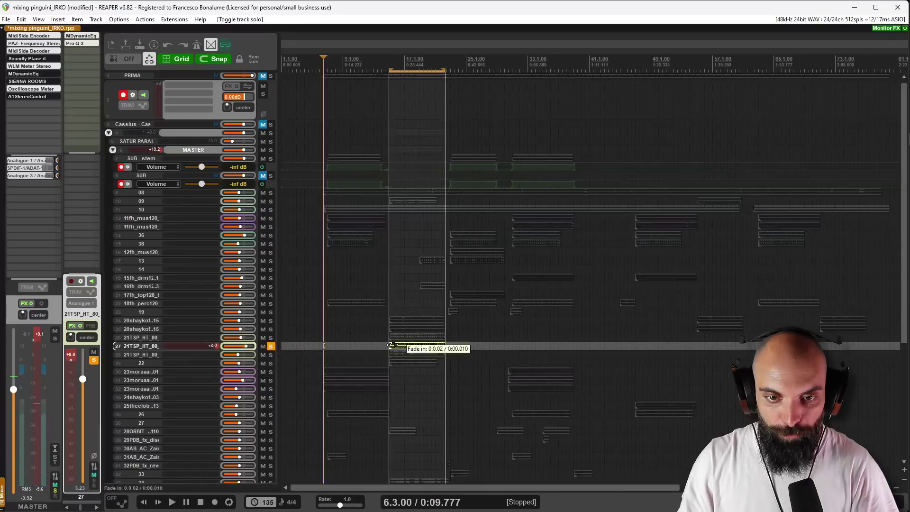
scroll(244, 347, "down", 4)
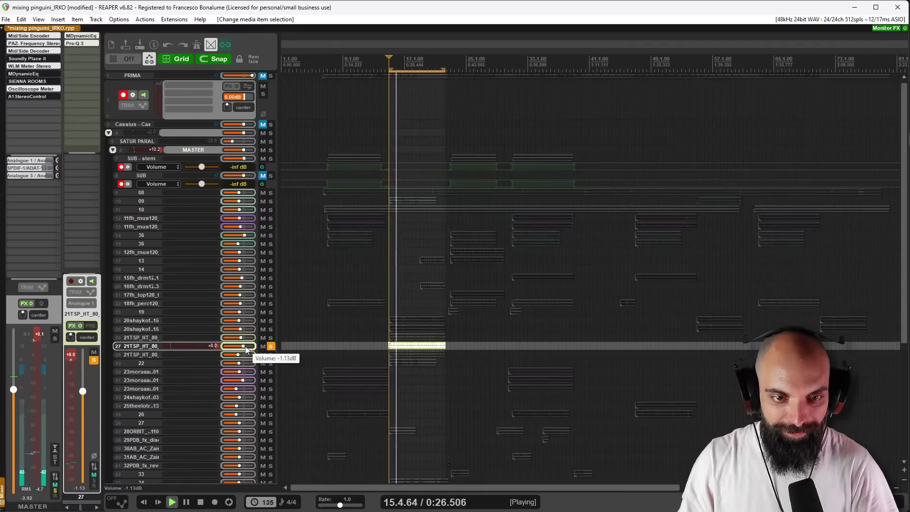
left_click(269, 346)
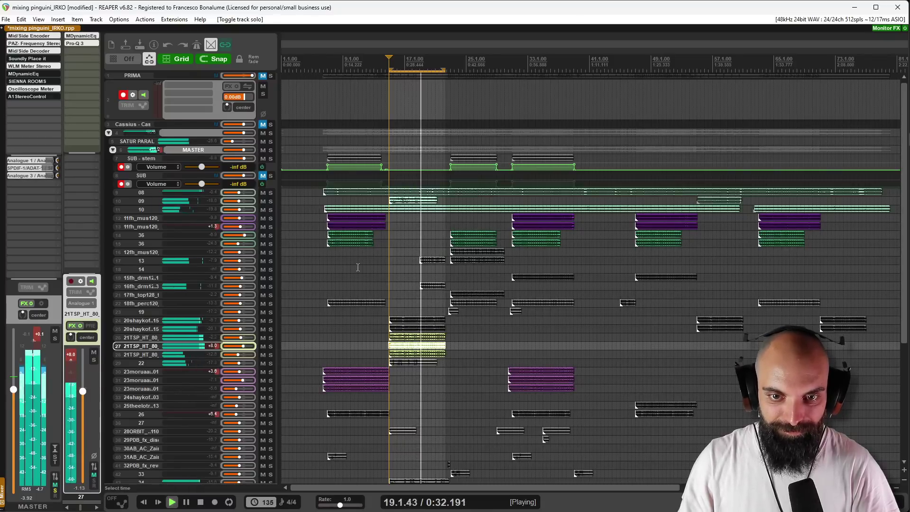
Enable A1StereoControl on the master during playback, set its stereo width to 63%, bypass it again, and listen from about bar 22
left_click(331, 261)
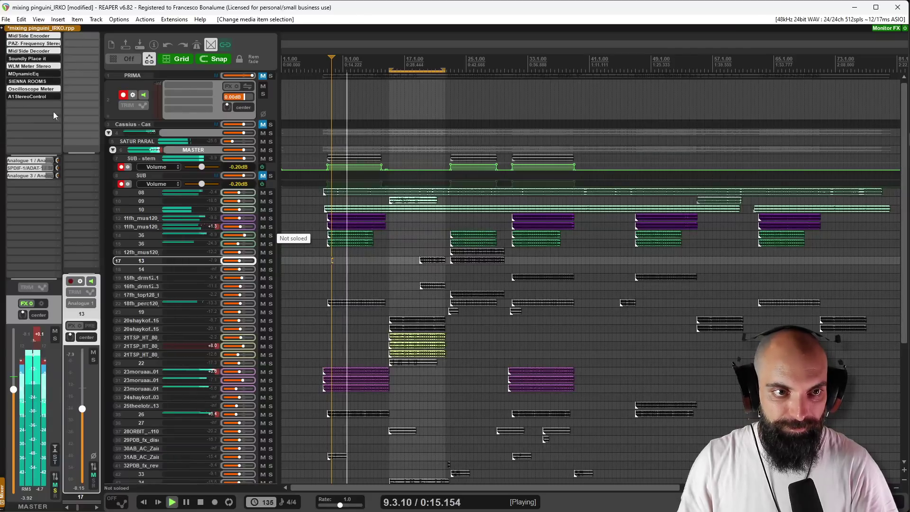
left_click(33, 96)
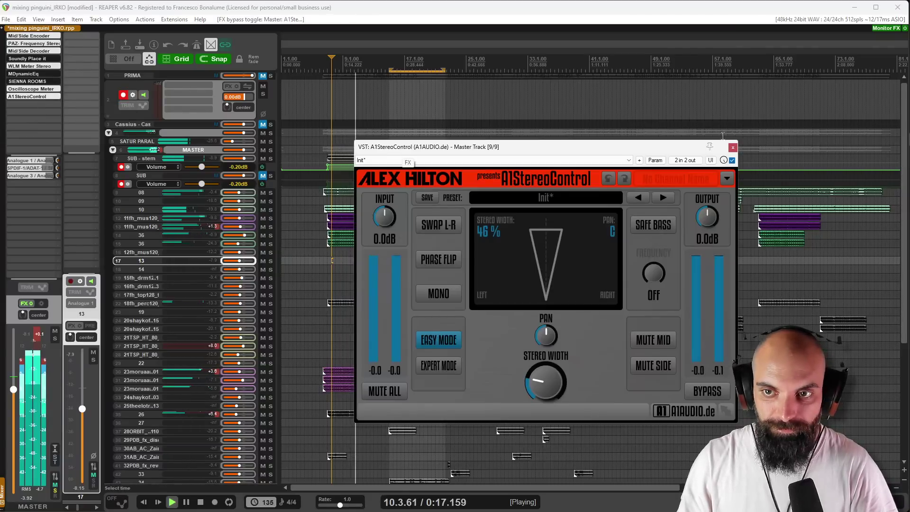
left_click_drag(547, 383, 546, 375)
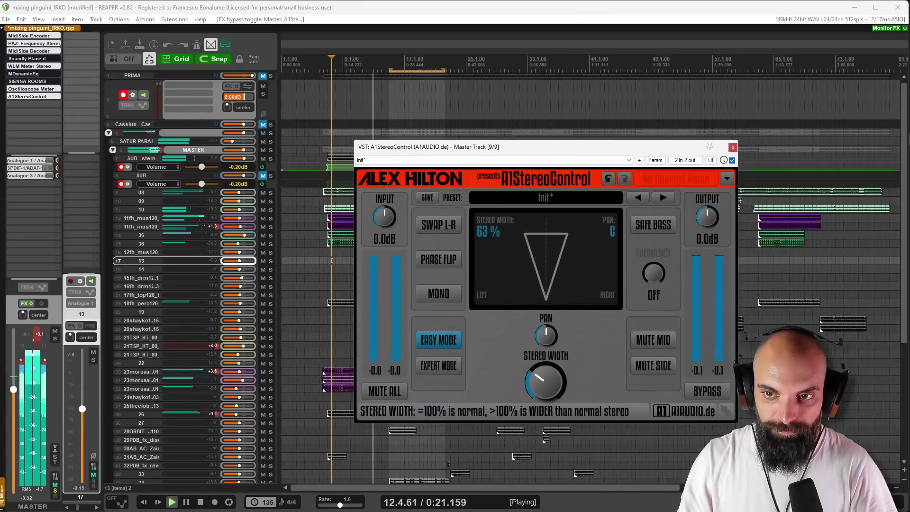
left_click(733, 147)
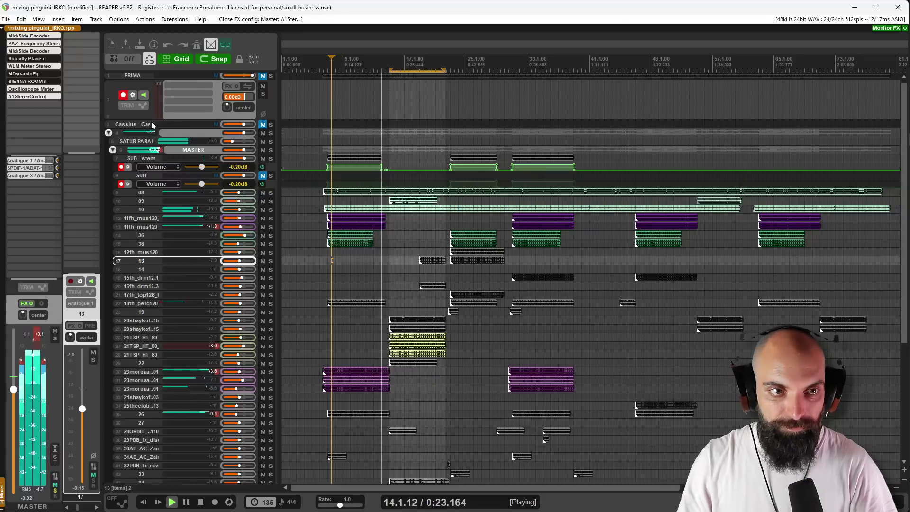
left_click(46, 97, "shift")
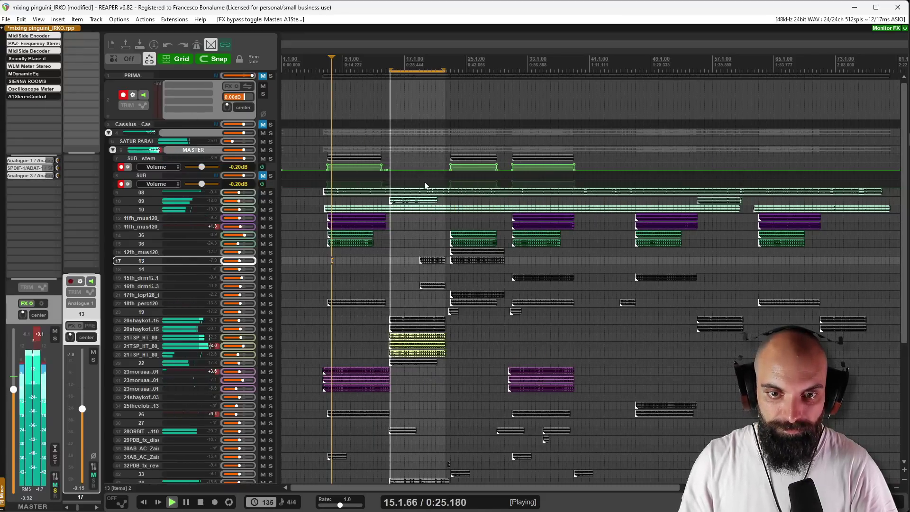
left_click(447, 126)
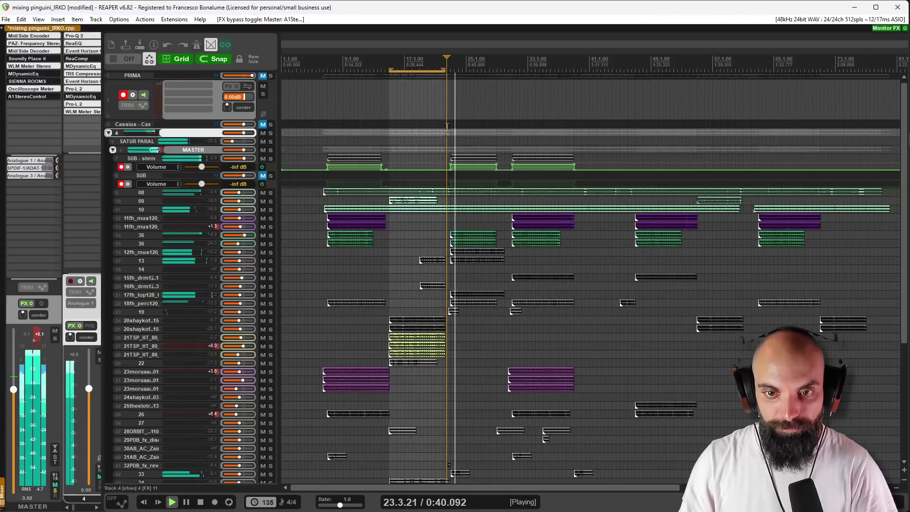
Close the VLC player, import REMIX_REAPERIANO.mp3 near bar 6, and move it onto a new track added below PRIMA
scroll(469, 144, "down", 2)
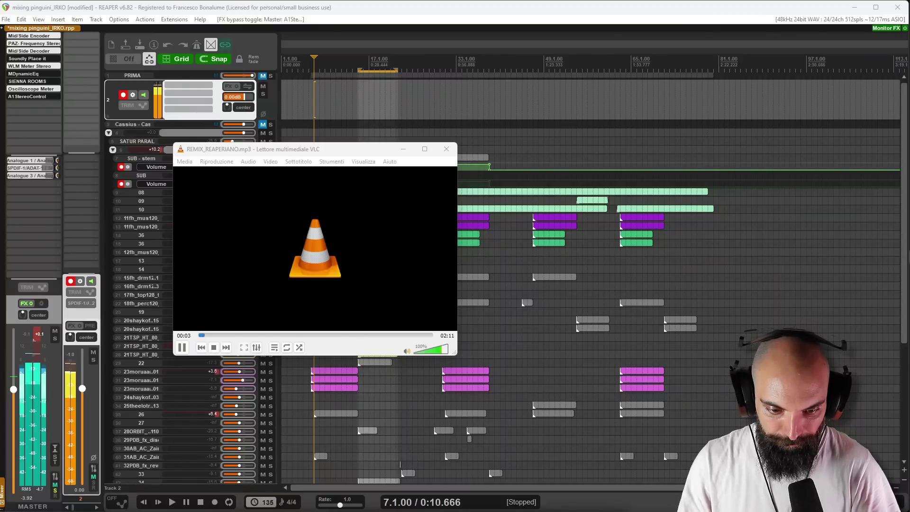
left_click(446, 149)
left_click_drag(332, 107, 351, 83)
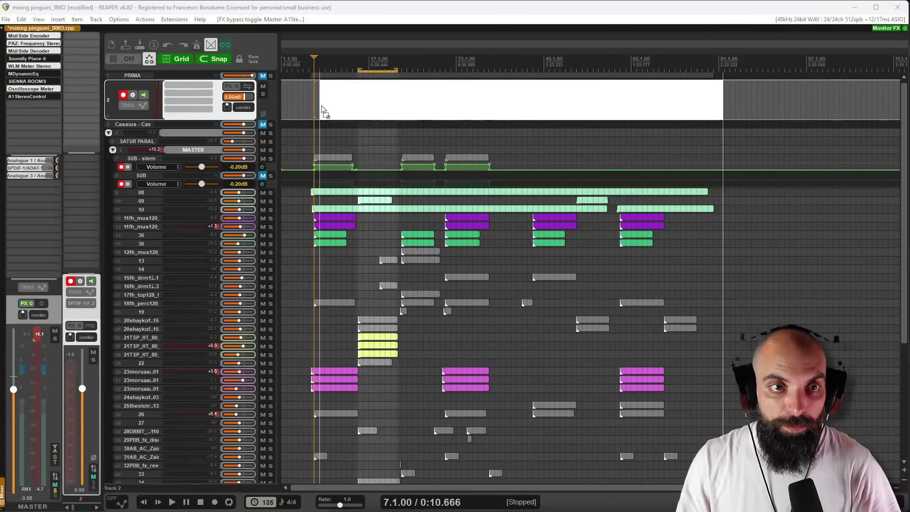
left_click(332, 106)
left_click(146, 76)
key("ctrl+t")
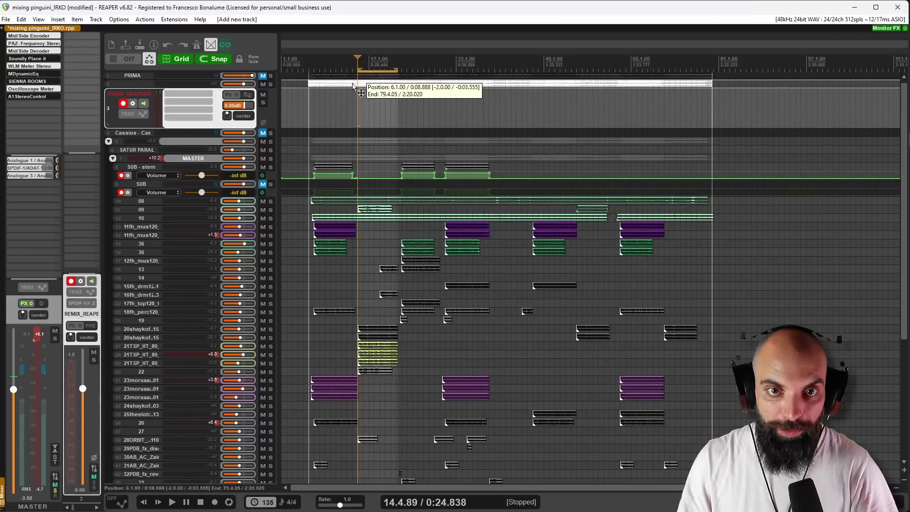
Start playback, solo track 2 with REMIX_REAPERIANO.mp3, and enlarge the track to show its waveform
key("space")
left_click(271, 84)
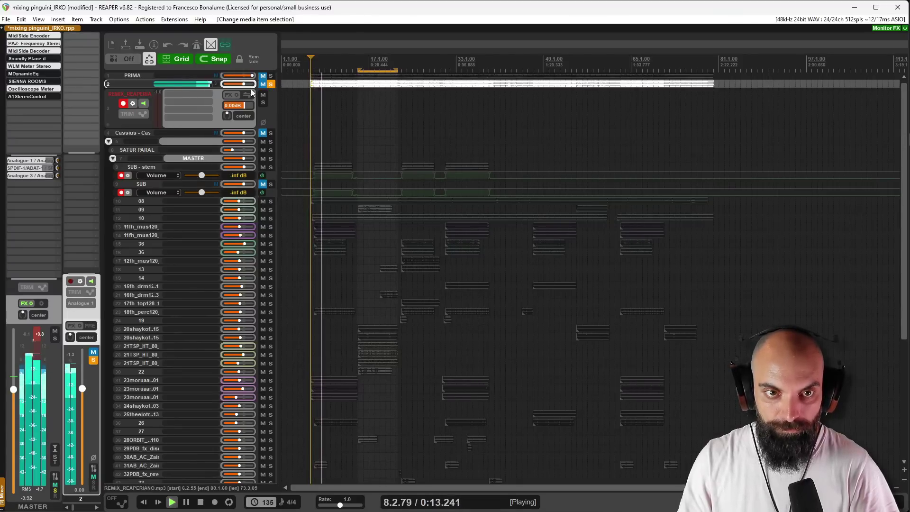
left_click_drag(246, 93, 256, 141)
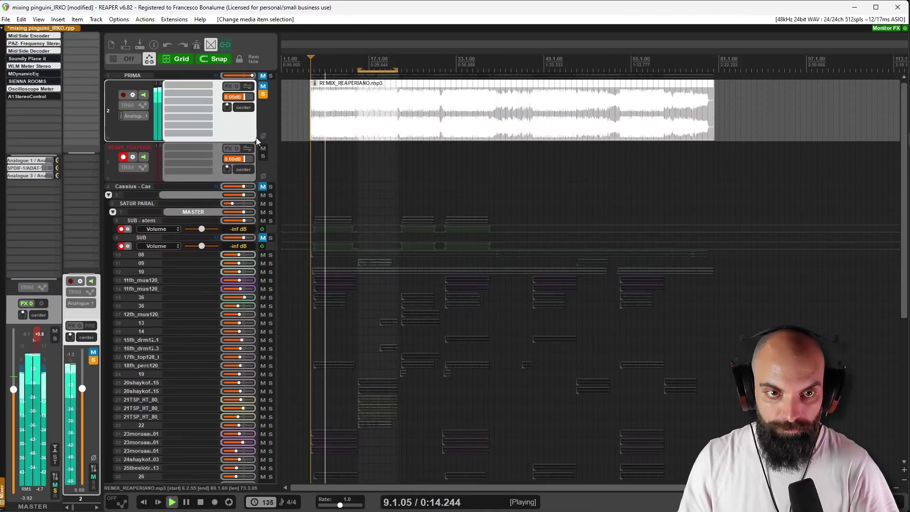
Compare the imported REMIX_REAPERIANO.mp3 with the current mix by toggling track 2's solo during playback, ending unsoloed and stopped
left_click(263, 94)
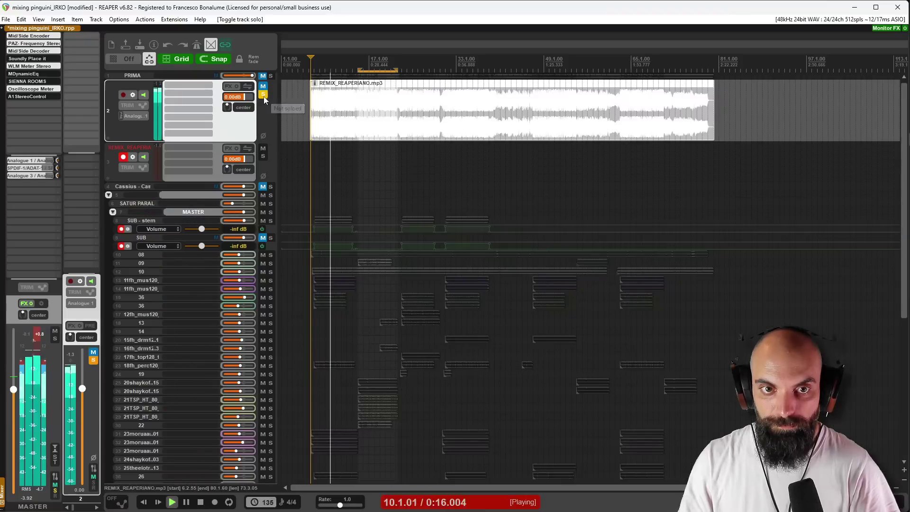
left_click(264, 95)
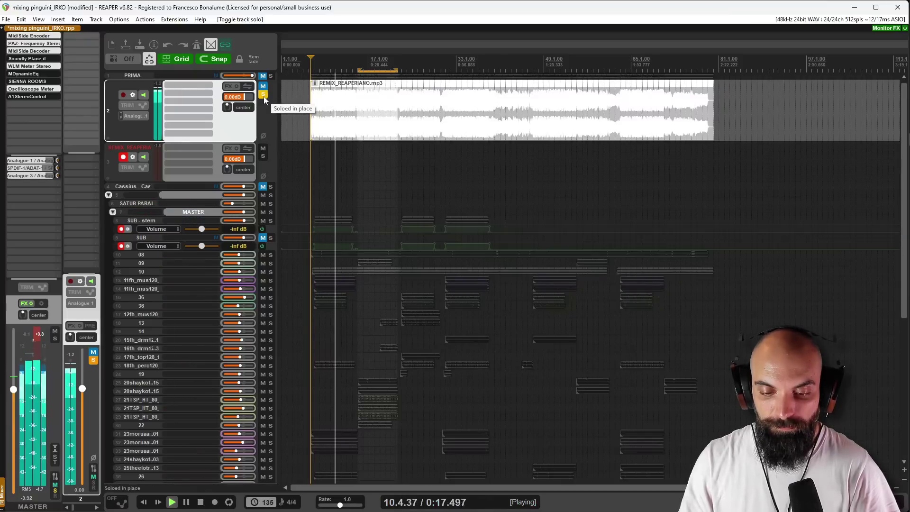
left_click(264, 95)
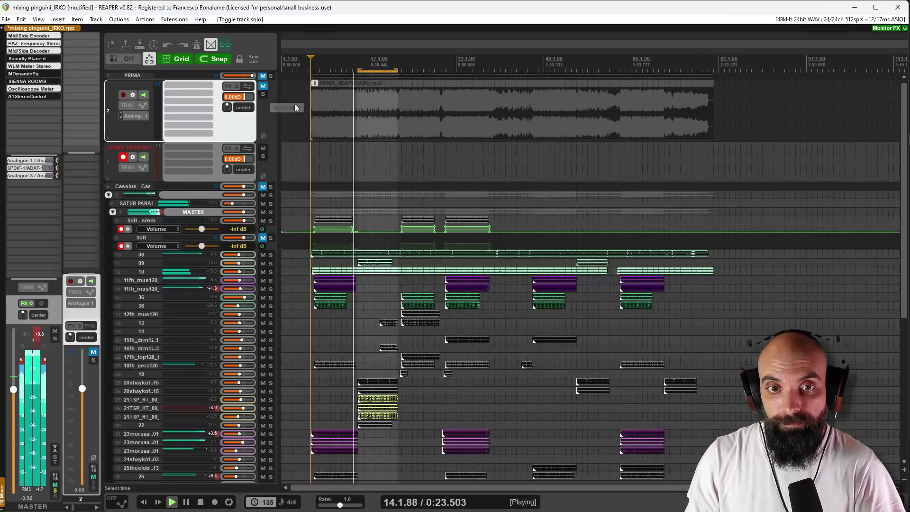
left_click(263, 96)
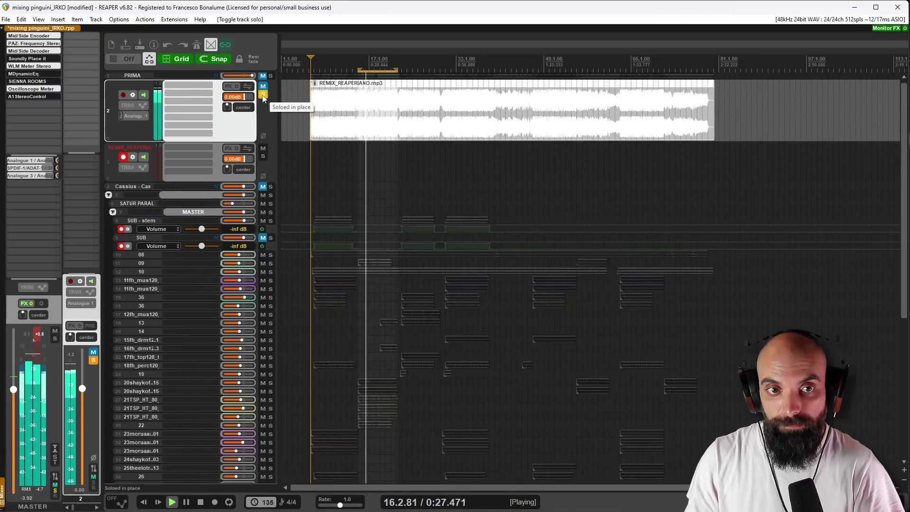
left_click(263, 96)
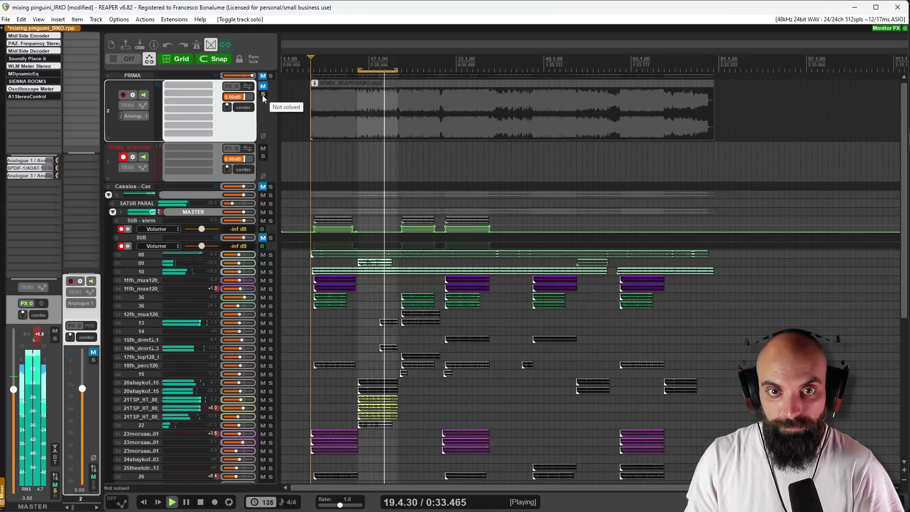
left_click(263, 96)
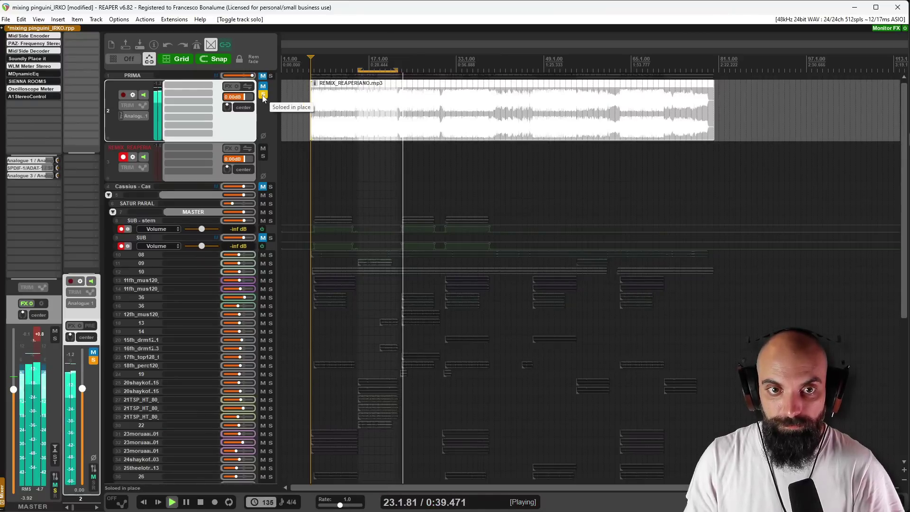
left_click(263, 96)
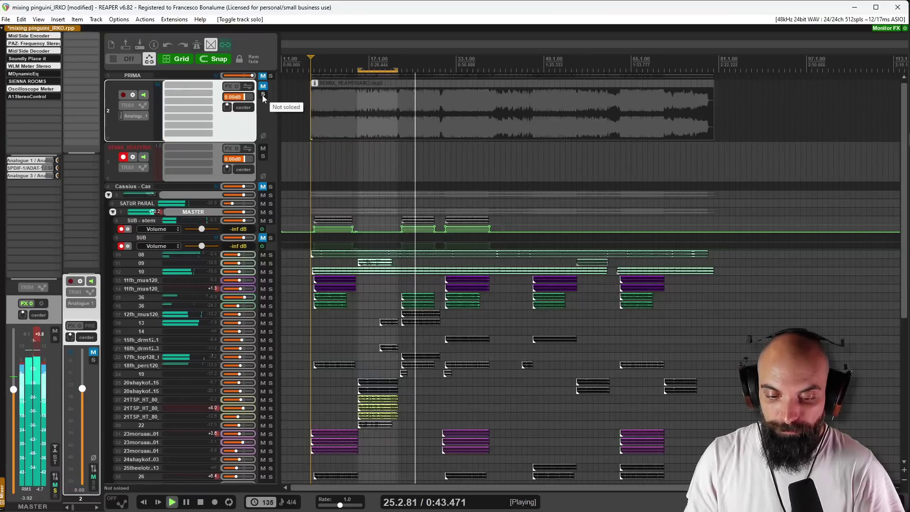
left_click(263, 96)
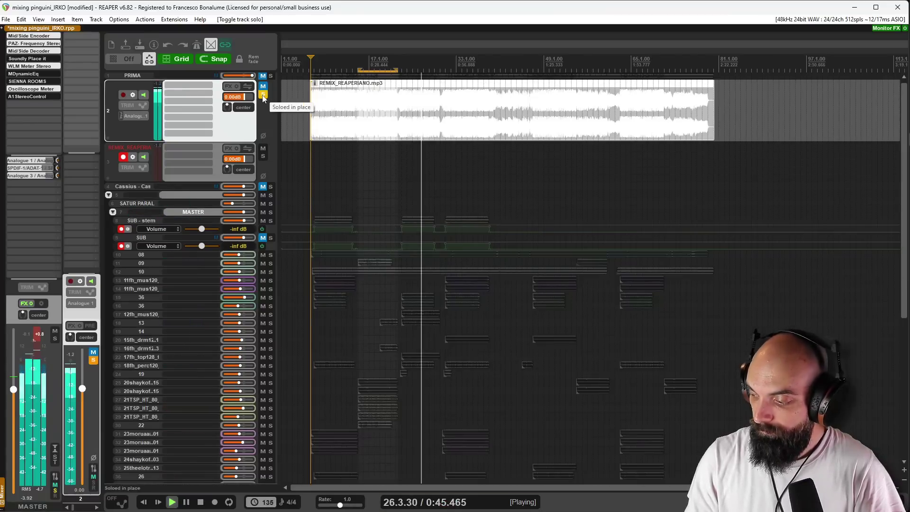
left_click(263, 96)
key("space")
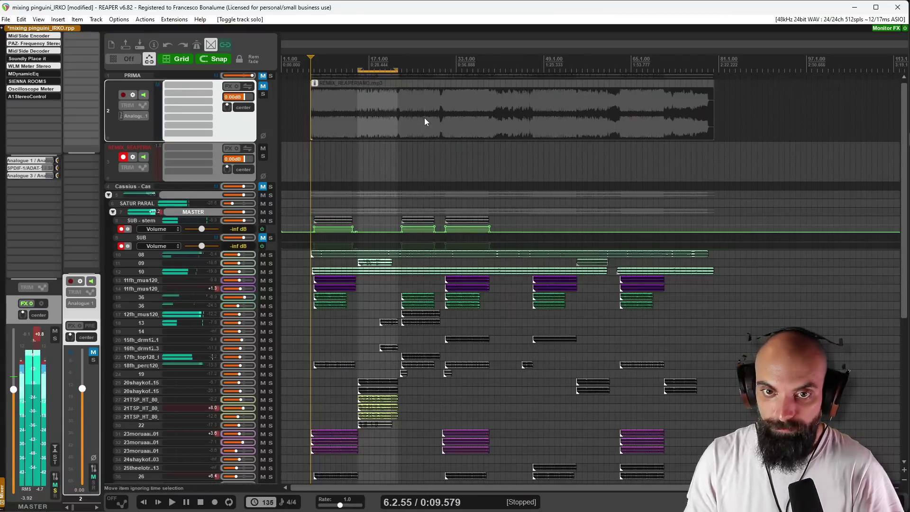
left_click(425, 118)
scroll(420, 130, "down", 3)
scroll(421, 130, "down", 3)
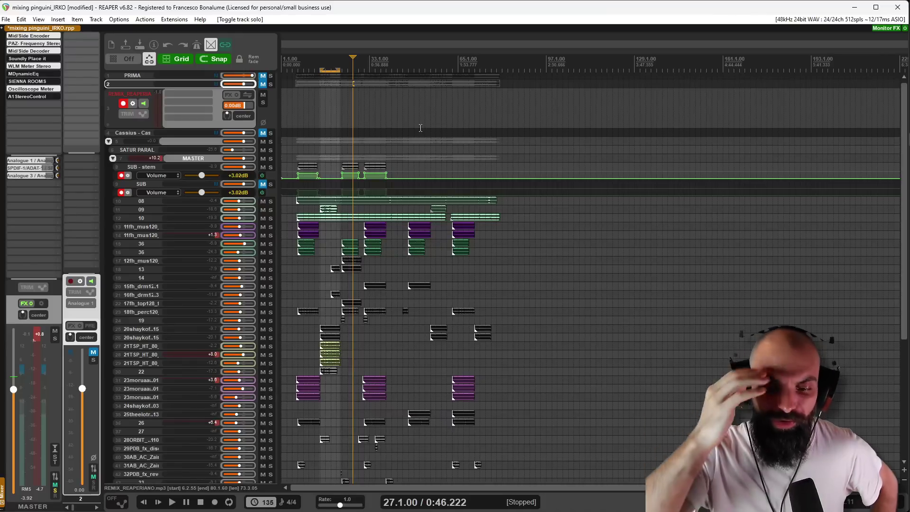
scroll(420, 128, "down", 1)
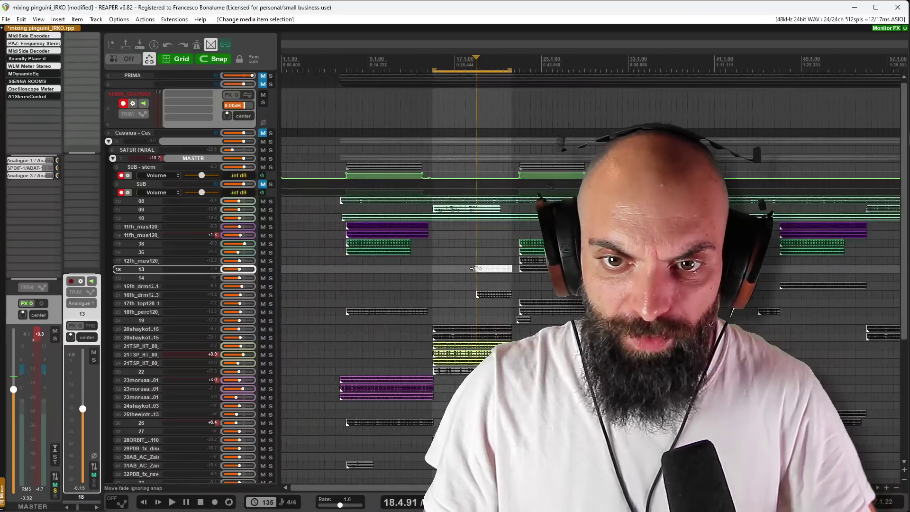
Open SIENNA ROOMS on the master, load the E01 Supermarket: Conad City room CONAD Pos 2, and enable the plug-in
left_click(455, 235)
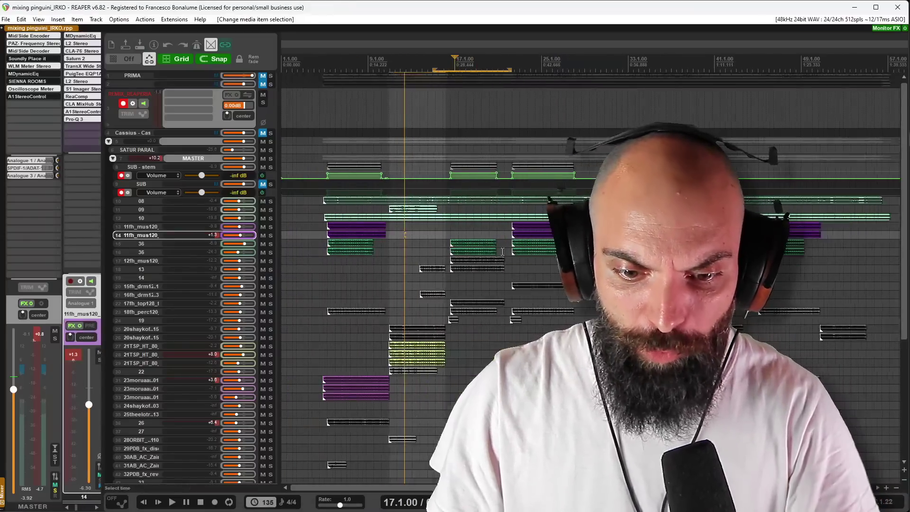
scroll(503, 252, "down", 2)
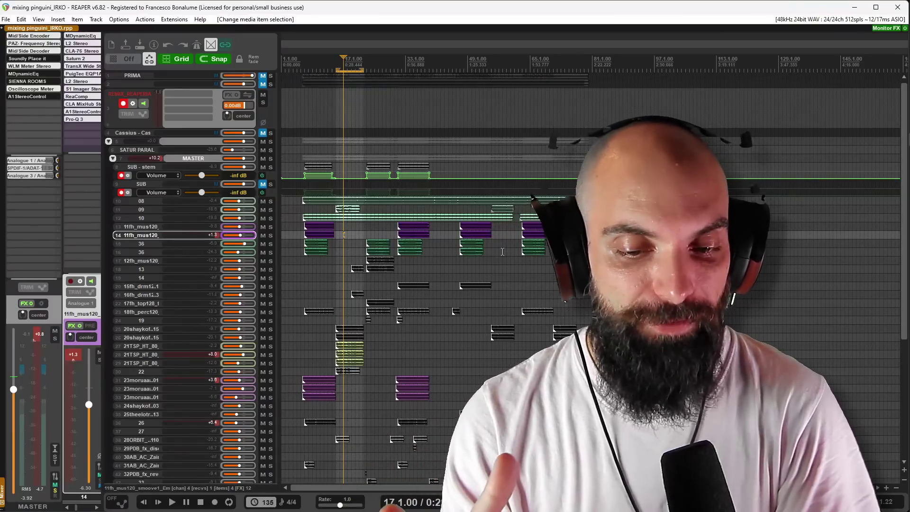
left_click(38, 81)
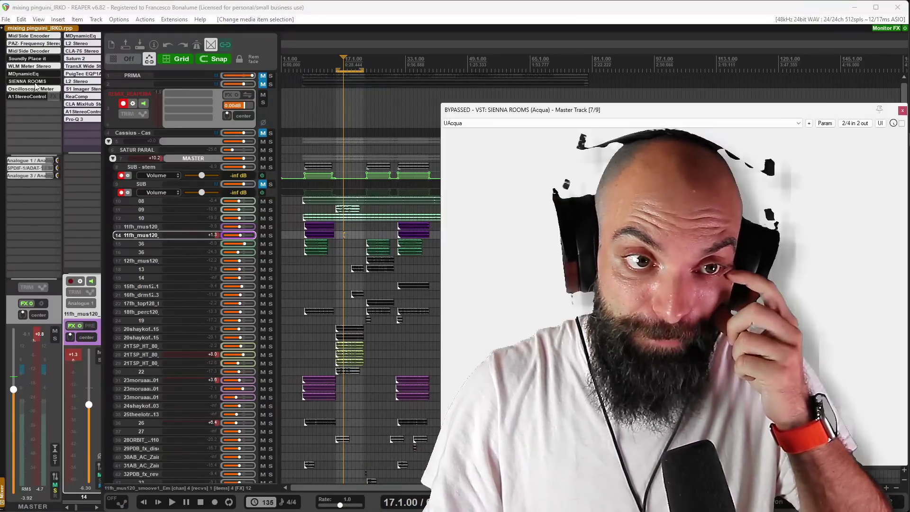
left_click_drag(637, 117, 351, 124)
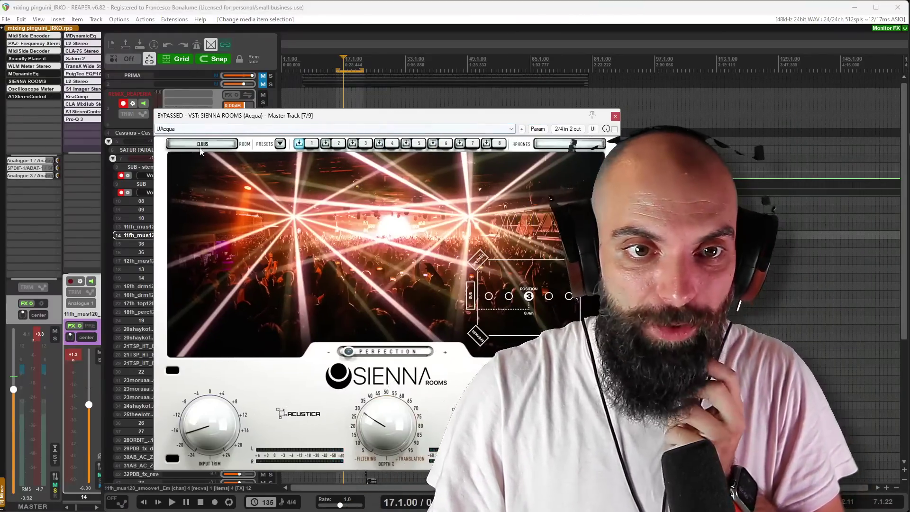
left_click(202, 145)
mouse_move(228, 209)
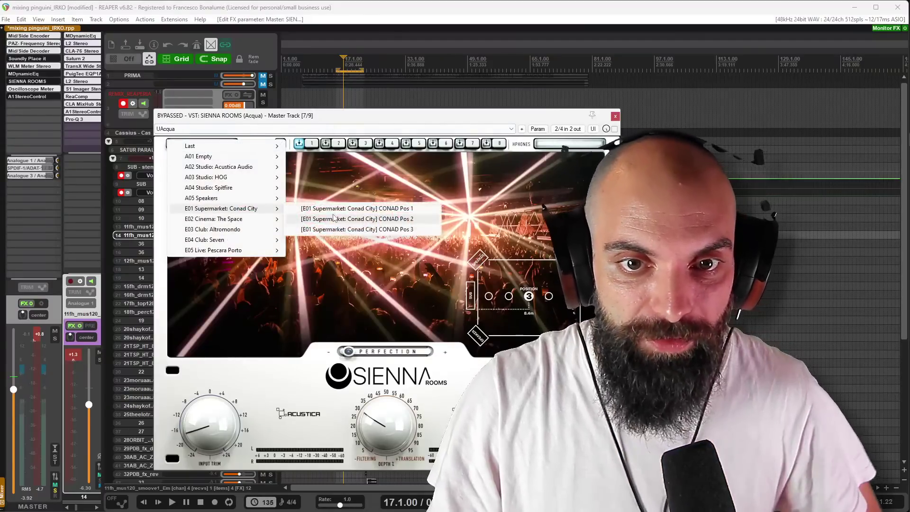
left_click(336, 219)
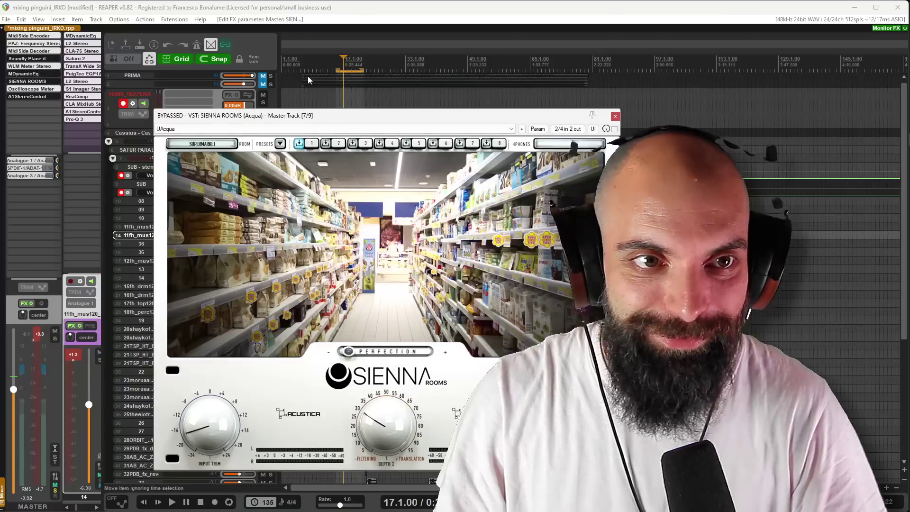
left_click(27, 81, "shift")
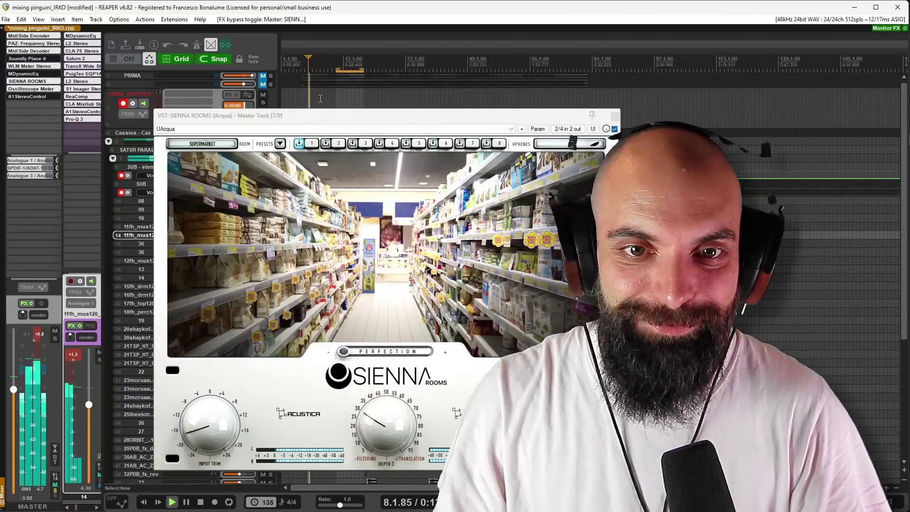
During playback, switch the SIENNA ROOMS room to E02 Cinema: The Space, THESPACE Row 3 (Sub)
left_click_drag(321, 118, 391, 81)
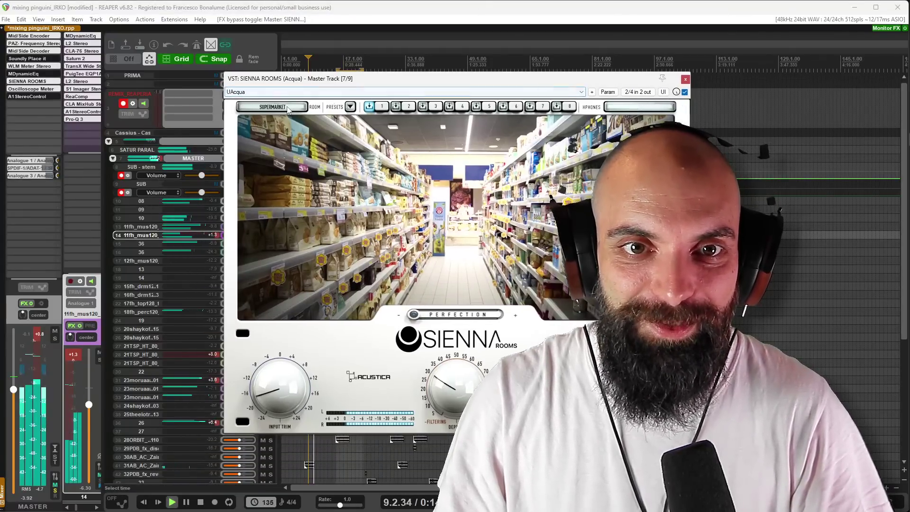
left_click(350, 107)
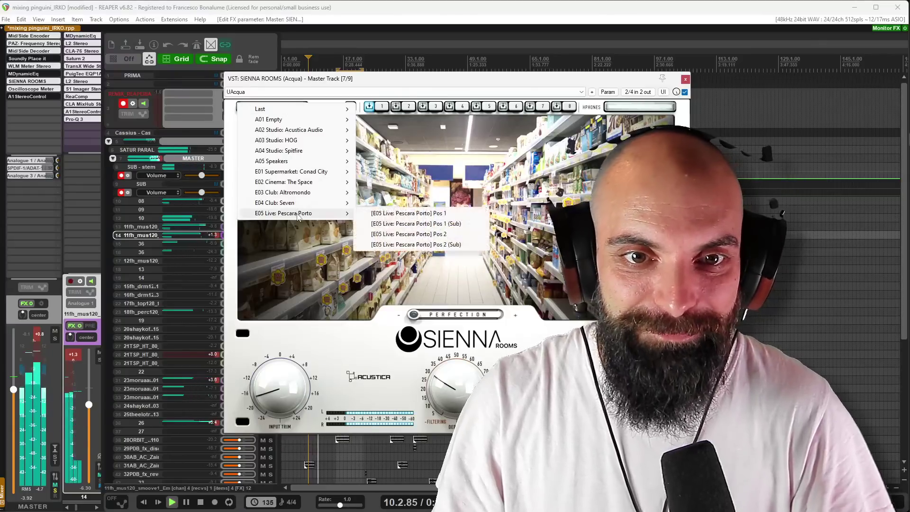
mouse_move(314, 185)
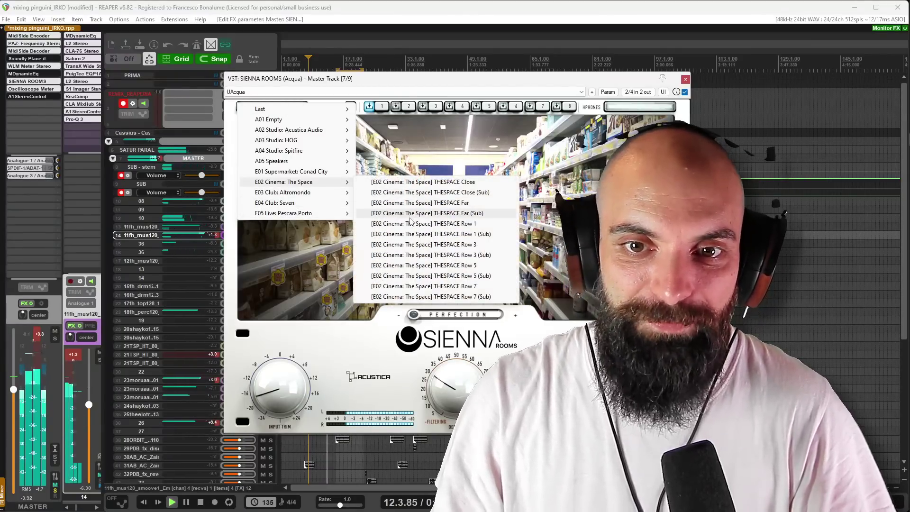
left_click(408, 255)
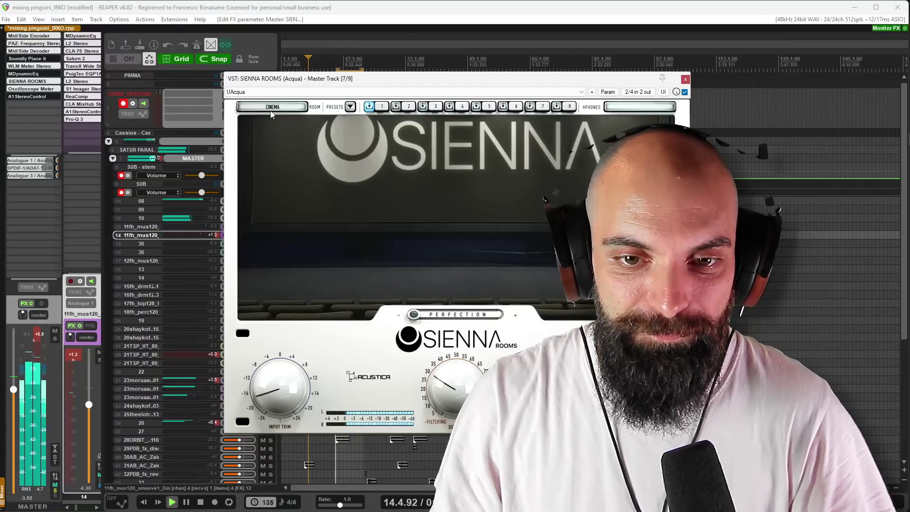
Load the E05 Live: Pescara Porto room at Pos 1 (Sub) in SIENNA ROOMS while the song plays
left_click(271, 114)
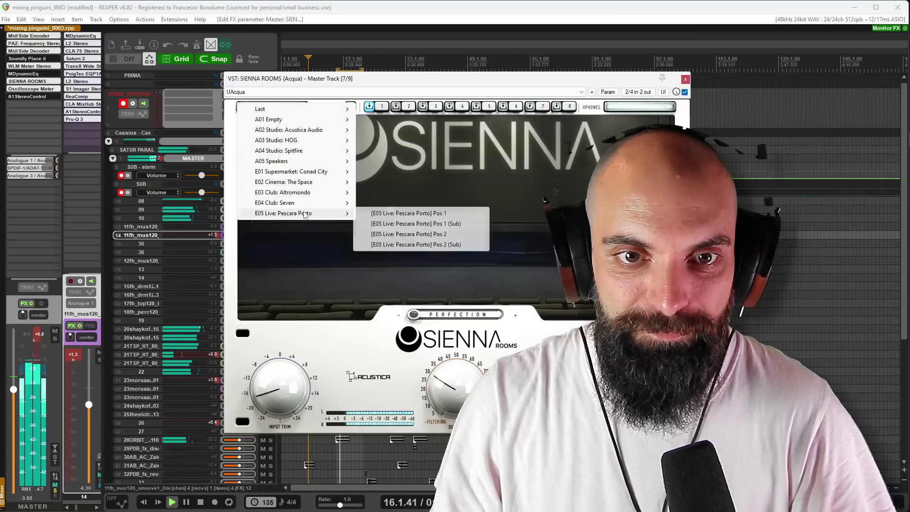
mouse_move(314, 216)
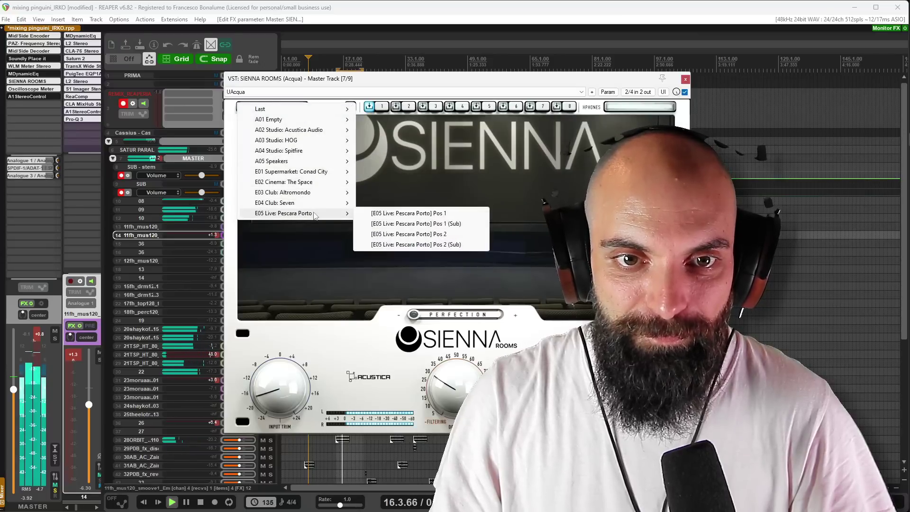
left_click(391, 225)
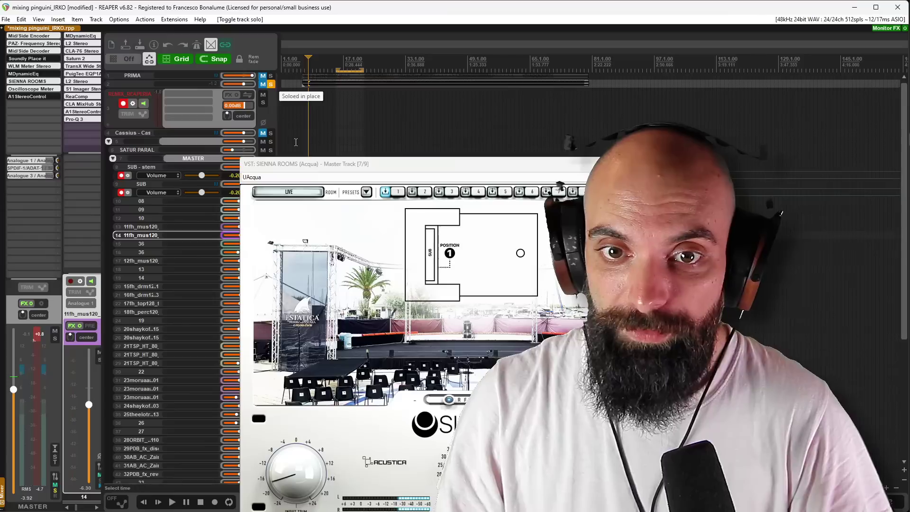
Compare the soloed track 2 with the full mix through the live room by unsoloing it during playback, then stop
left_click_drag(317, 172, 320, 128)
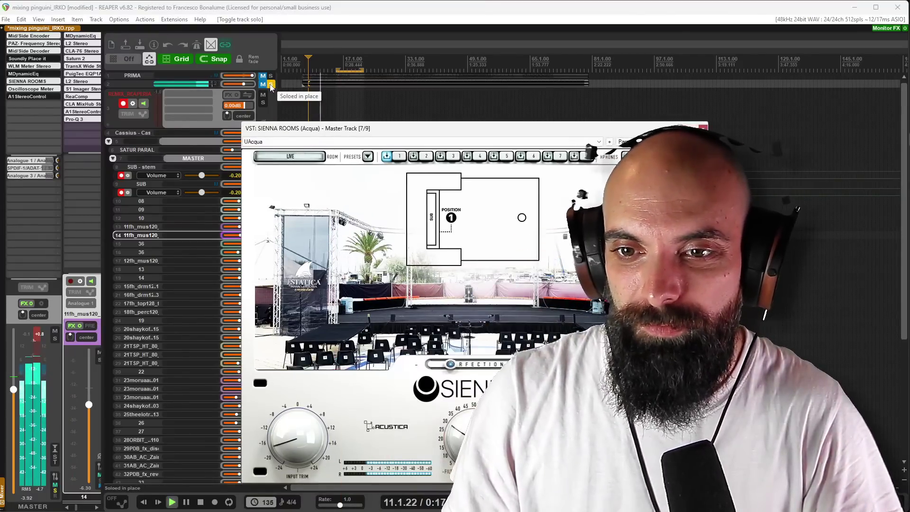
left_click(270, 84)
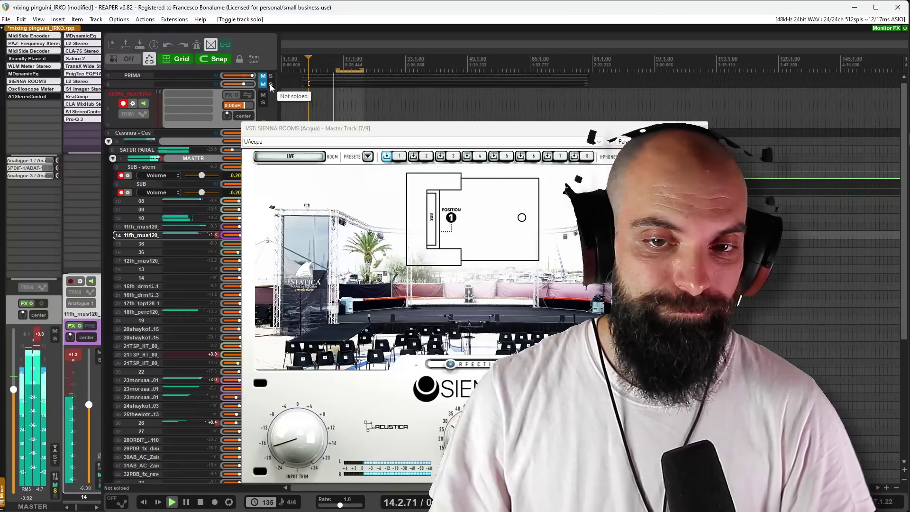
key("space")
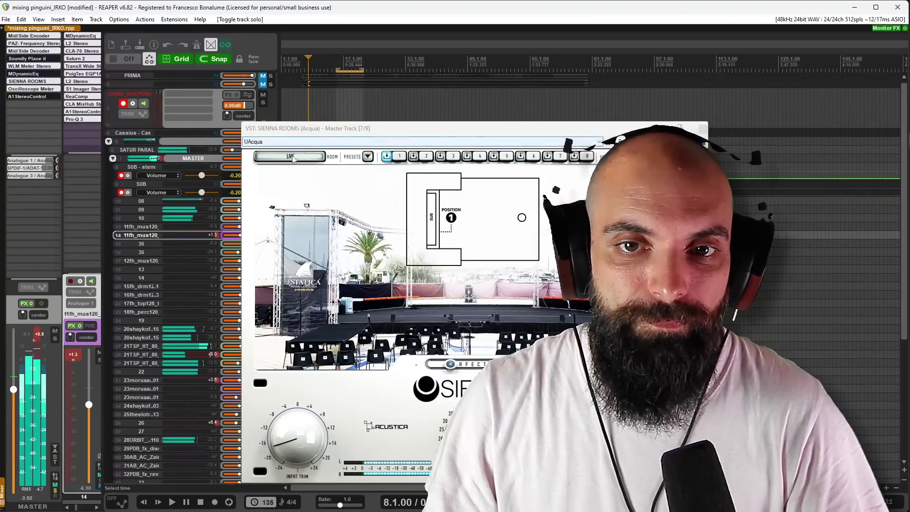
Look through the available SIENNA ROOMS rooms without changing the selection, then bypass the plug-in on the master
left_click(288, 159)
mouse_move(315, 235)
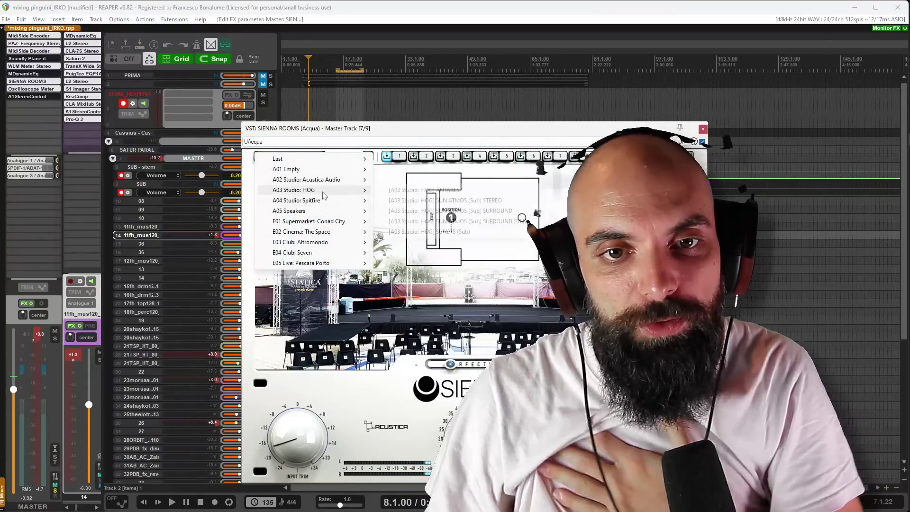
left_click(431, 128)
left_click(35, 83, "shift")
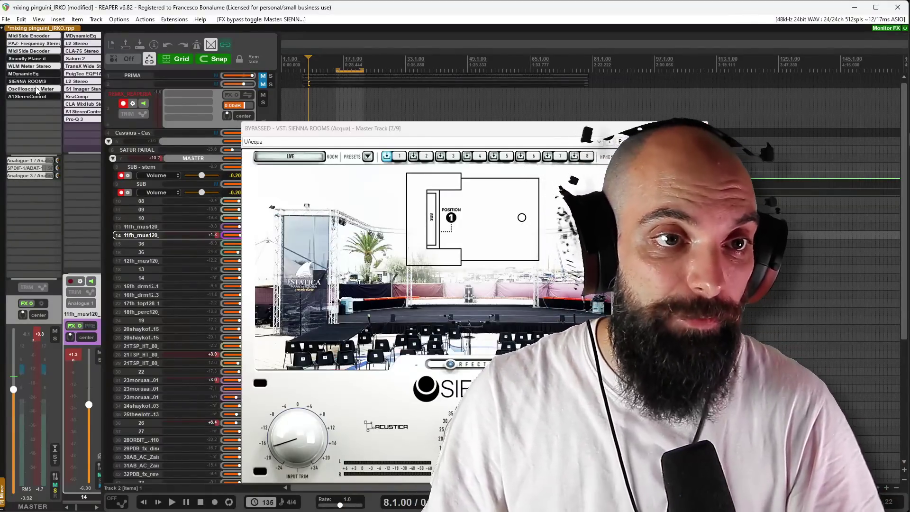
Add the Soundly Place it plug-in to the end of the master's effects chain
double_click(28, 102)
type("soundly")
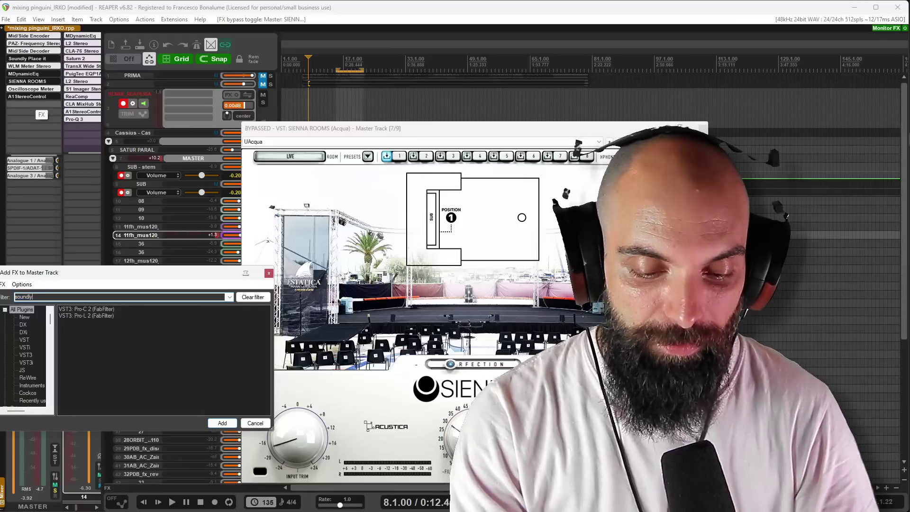
double_click(84, 309)
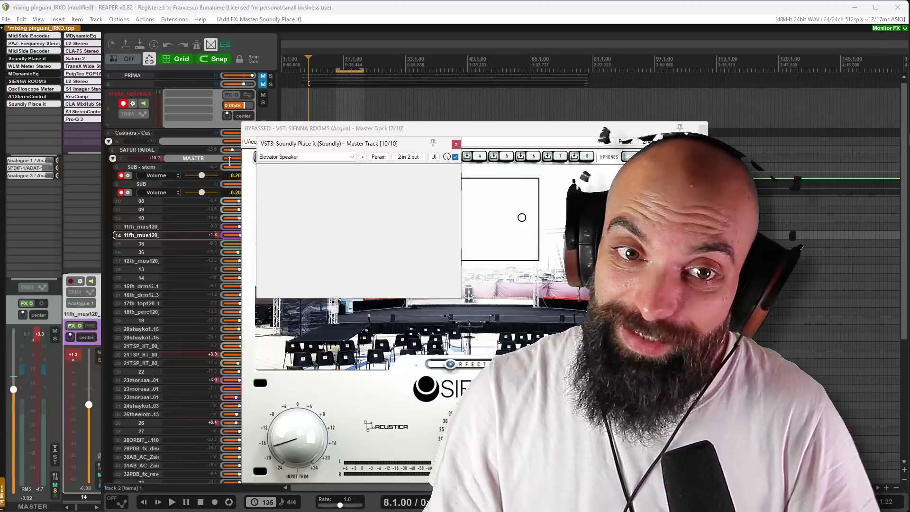
Browse the Place it presets, load P.A. System, Airplane, and start playback to hear the mix through it
left_click(349, 144)
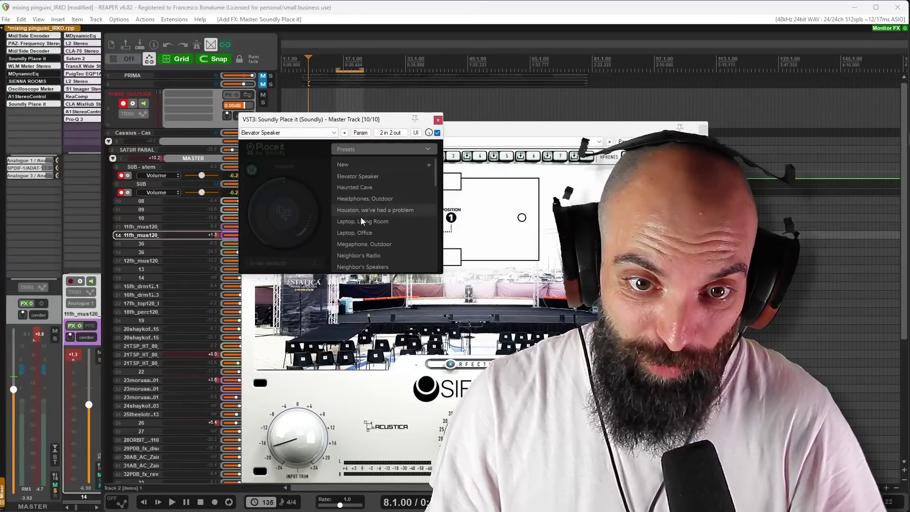
scroll(361, 217, "down", 10)
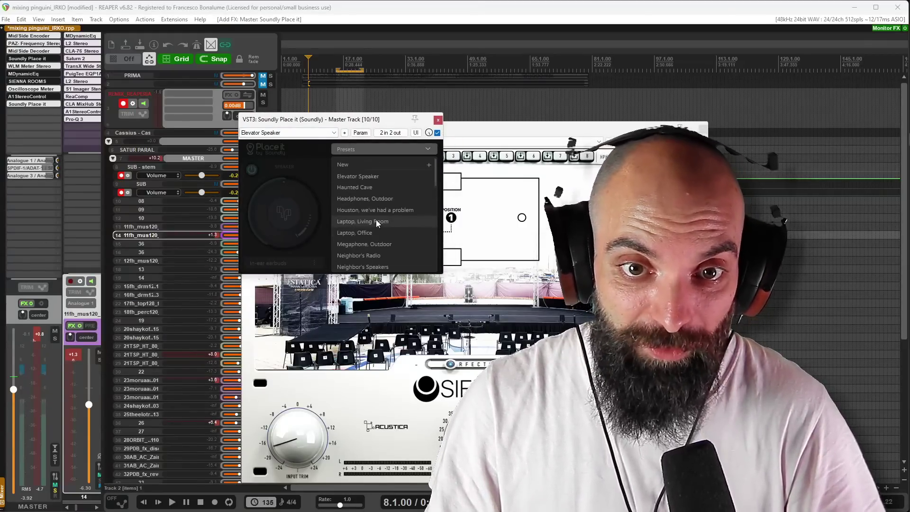
scroll(370, 200, "up", 10)
scroll(368, 223, "down", 10)
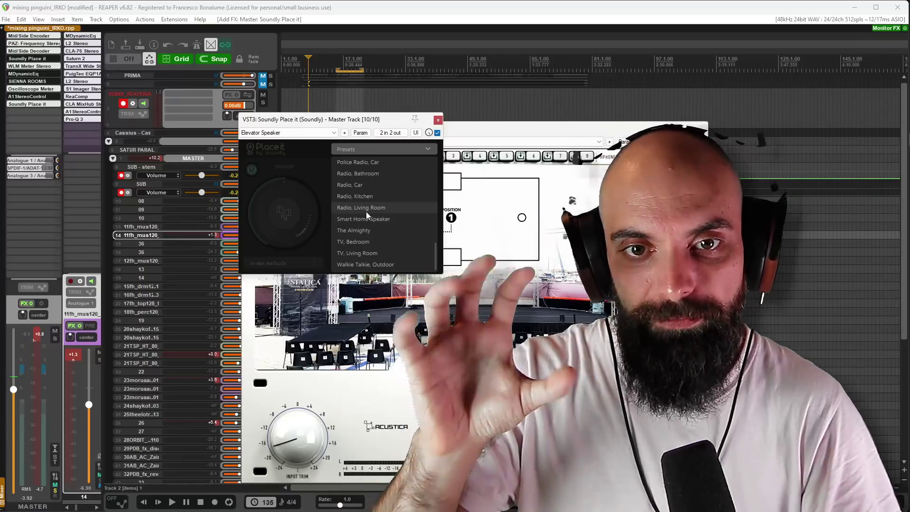
scroll(385, 222, "up", 5)
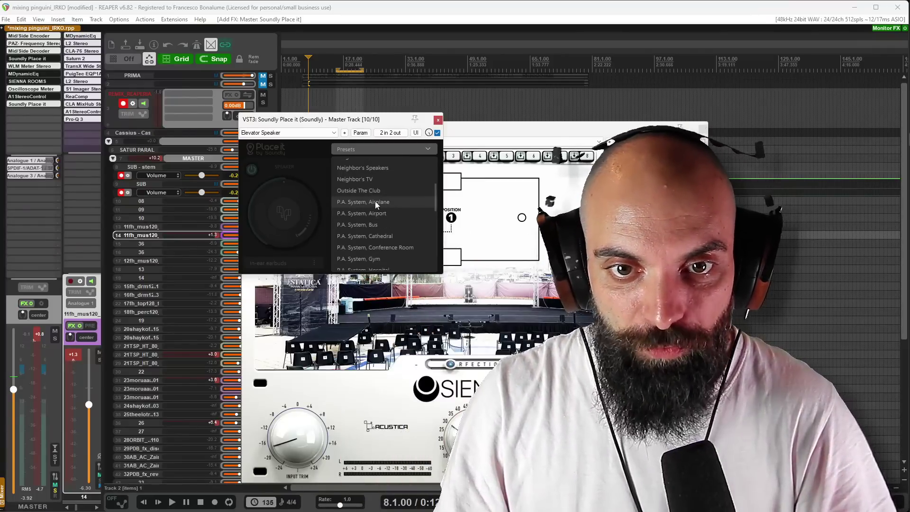
left_click(374, 202)
left_click(363, 148)
left_click(363, 148)
key("space")
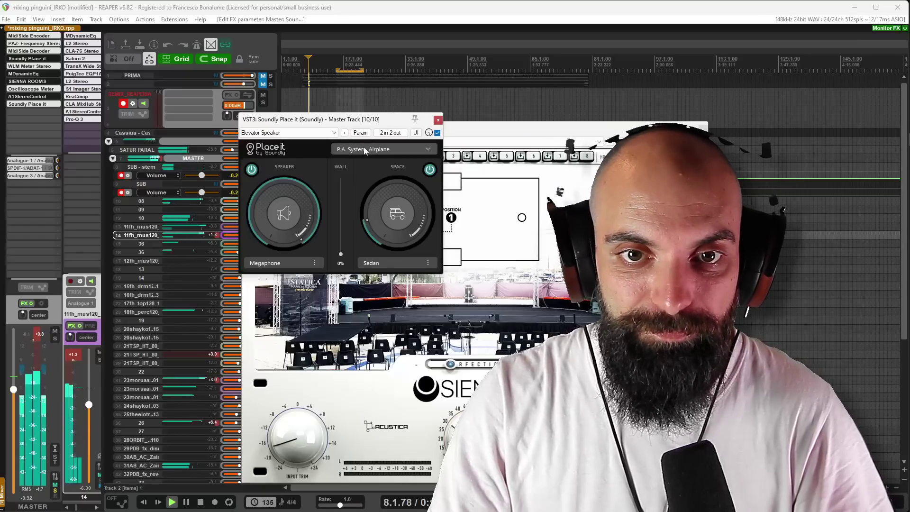
Audition the Place it presets one after another during playback, ending on P.A. System, Gym, then stop and move the plug-in window lower
key("Down")
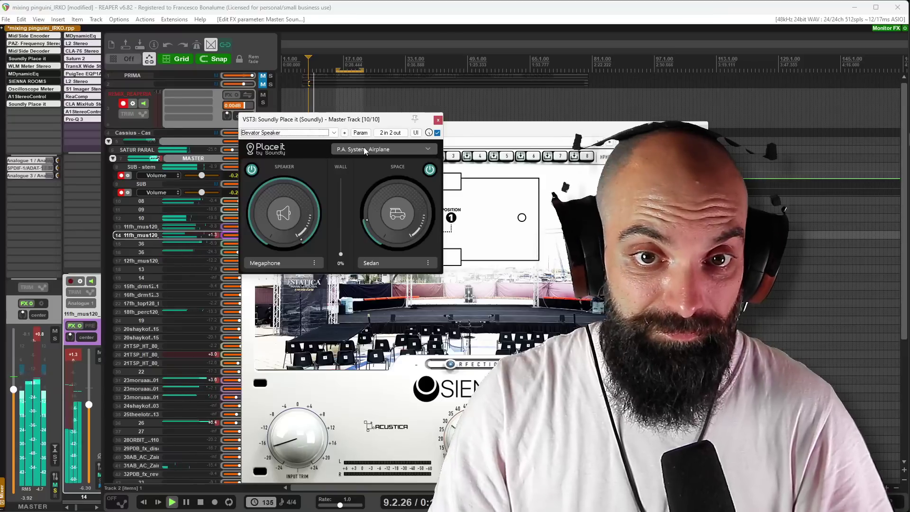
key("Down")
key("Down")
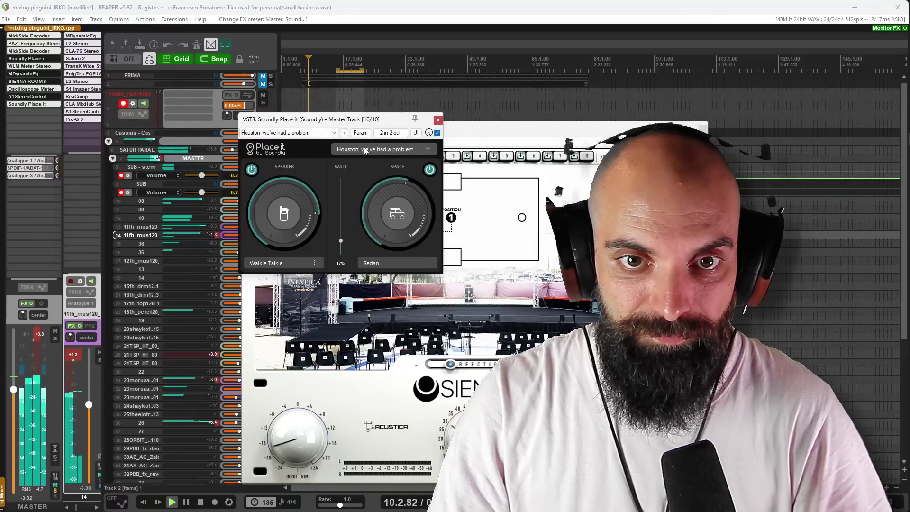
key("Down")
key("Down")
key("Down")
key("Down")
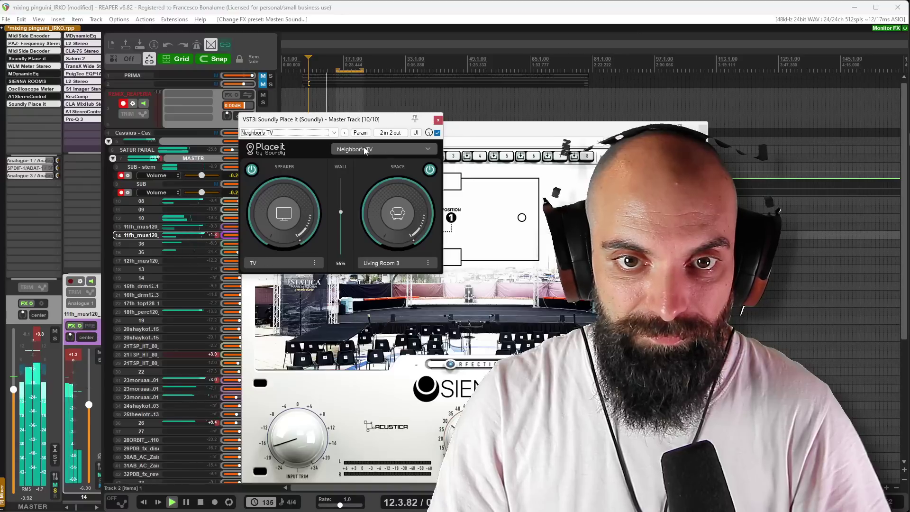
key("Down")
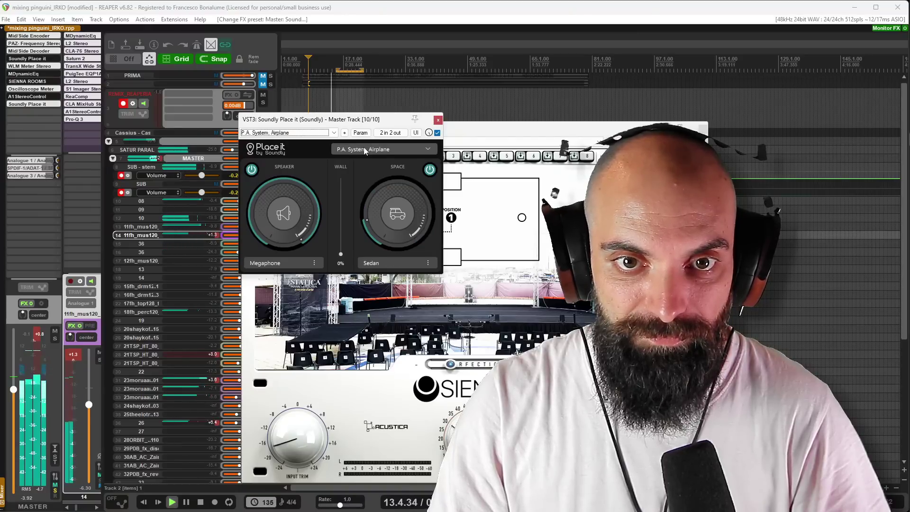
key("Down")
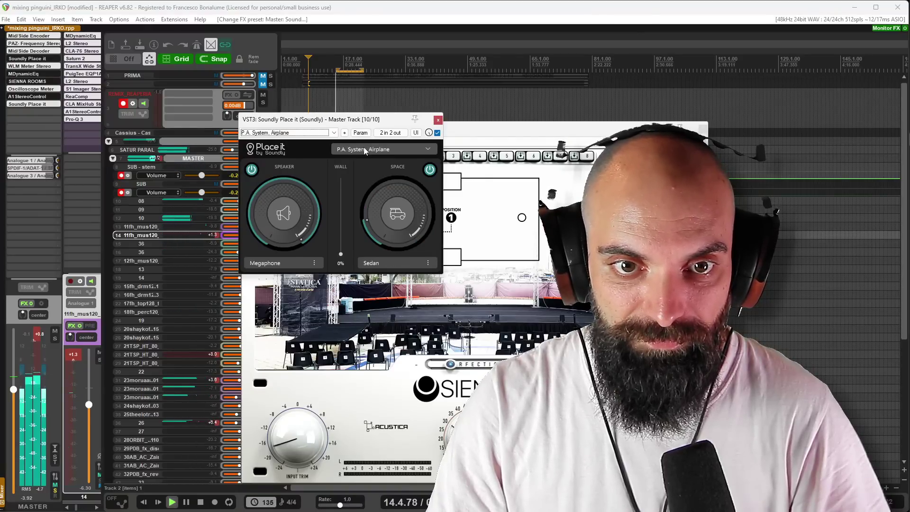
key("Down")
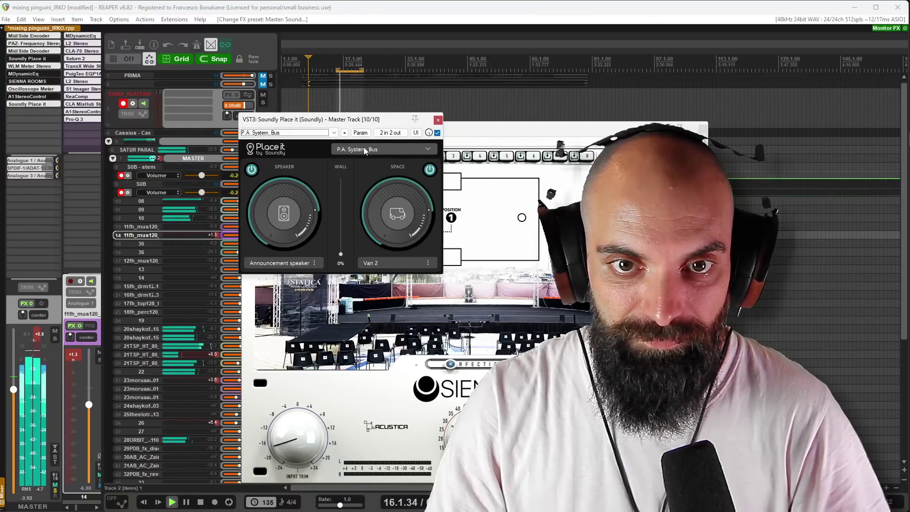
key("Down")
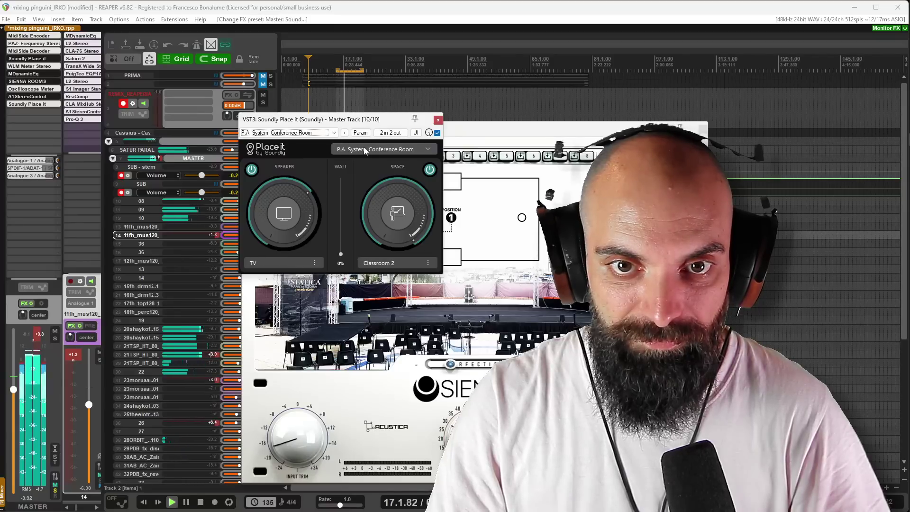
key("Down")
key("Down")
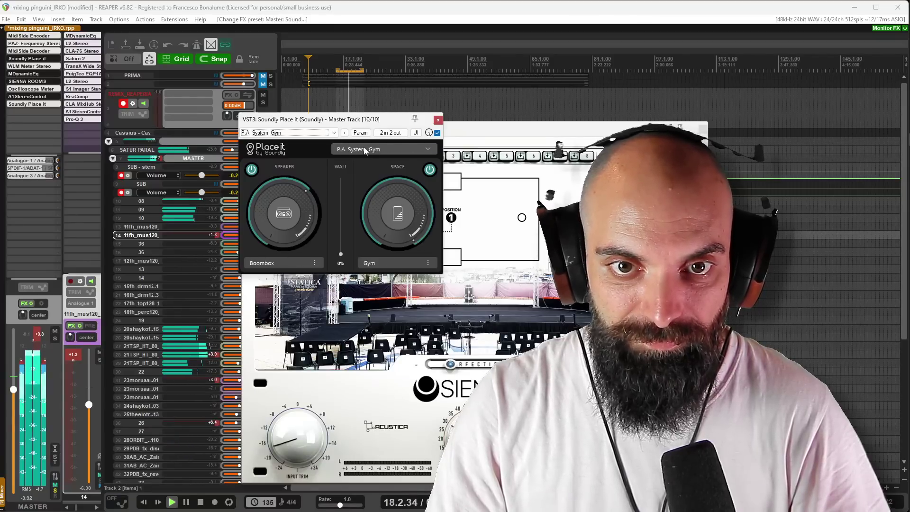
key("space")
left_click_drag(348, 123, 364, 203)
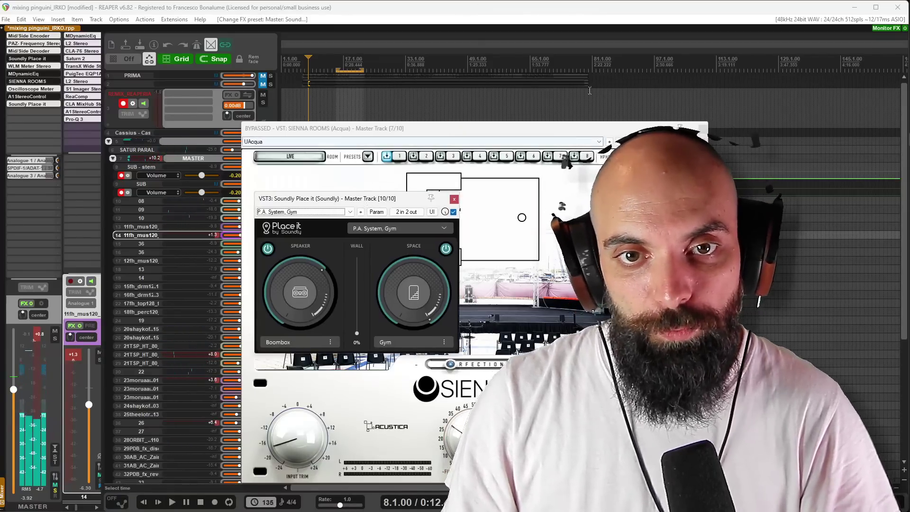
Close the SIENNA ROOMS window and look through the Place it speaker types, keeping Boombox selected
left_click(701, 128)
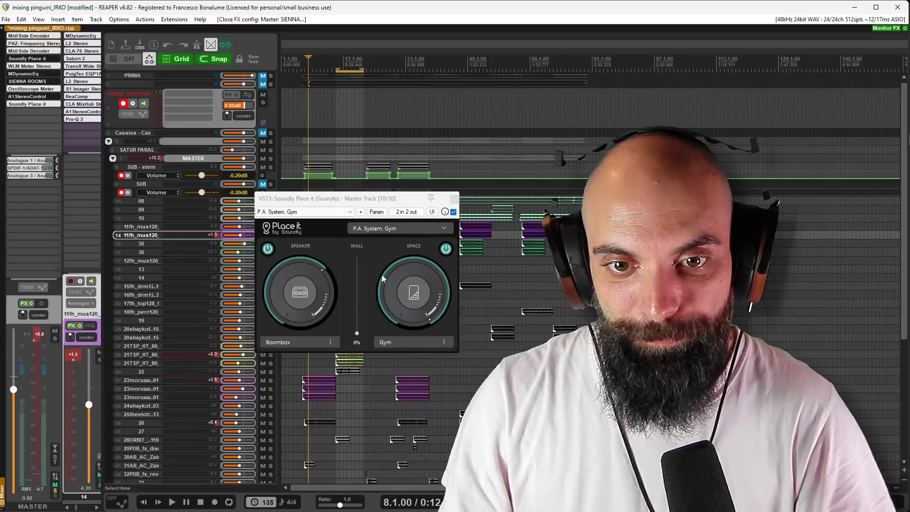
left_click(304, 345)
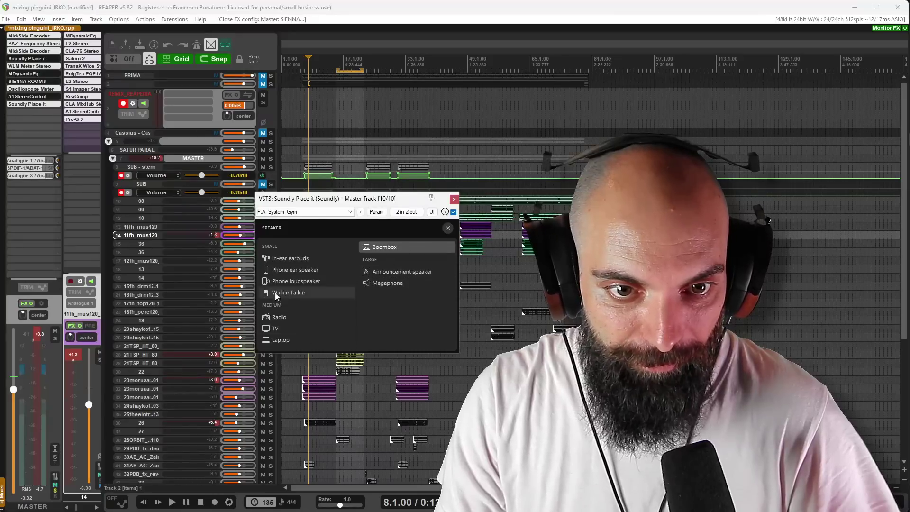
left_click(448, 230)
Audition the mix through the Gym preset while lowering the Boombox speaker amount to near zero and reducing the Gym space amount
key("space")
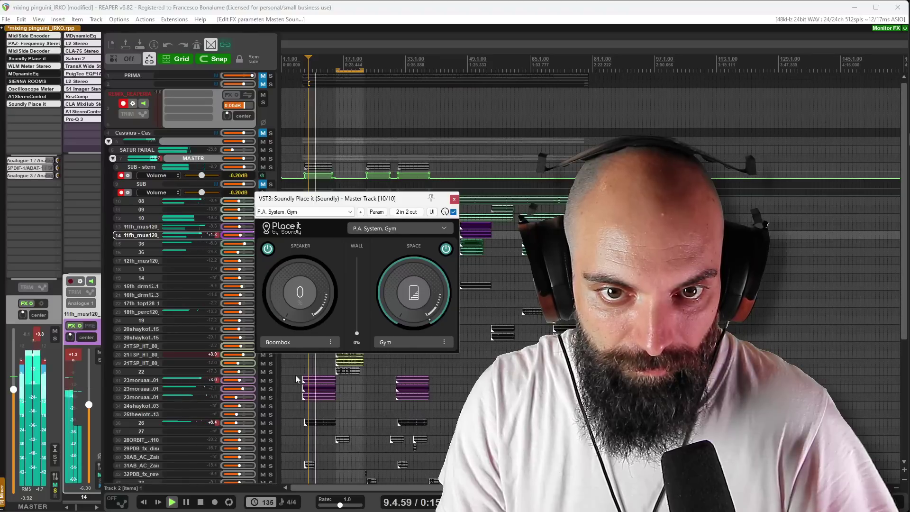
left_click_drag(391, 295, 400, 380)
key("space")
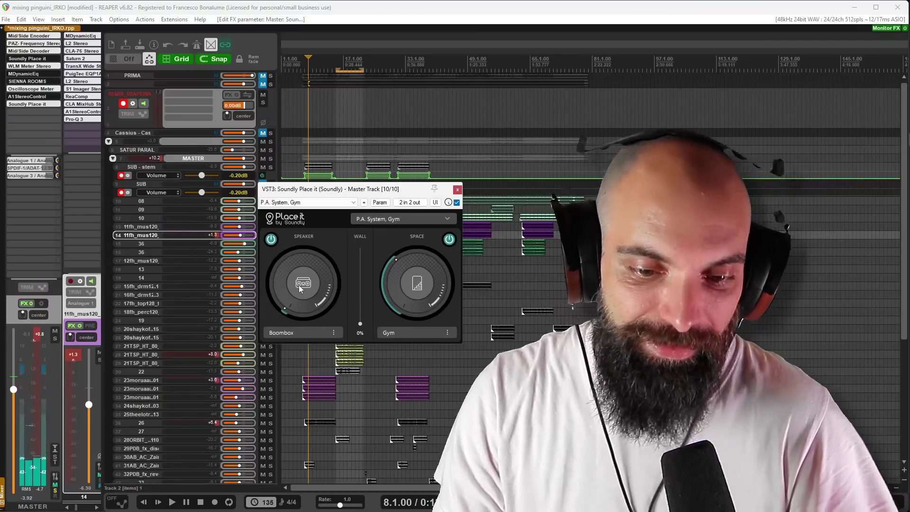
key("space")
mouse_move(299, 286)
left_mouse_down()
mouse_move(301, 234)
mouse_move(305, 291)
left_mouse_up()
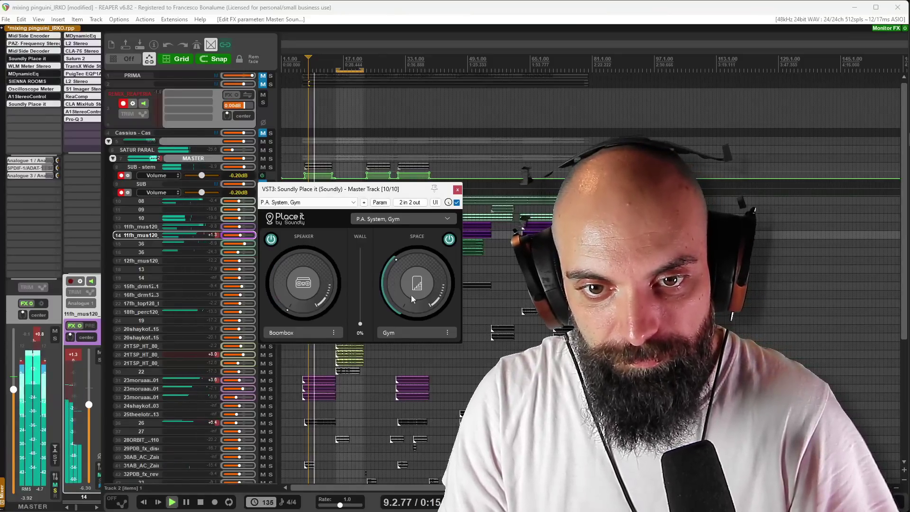
left_click(418, 291)
Step through the Place it presets during playback to P.A. System, Outdoor
left_click(449, 215)
left_click(449, 216)
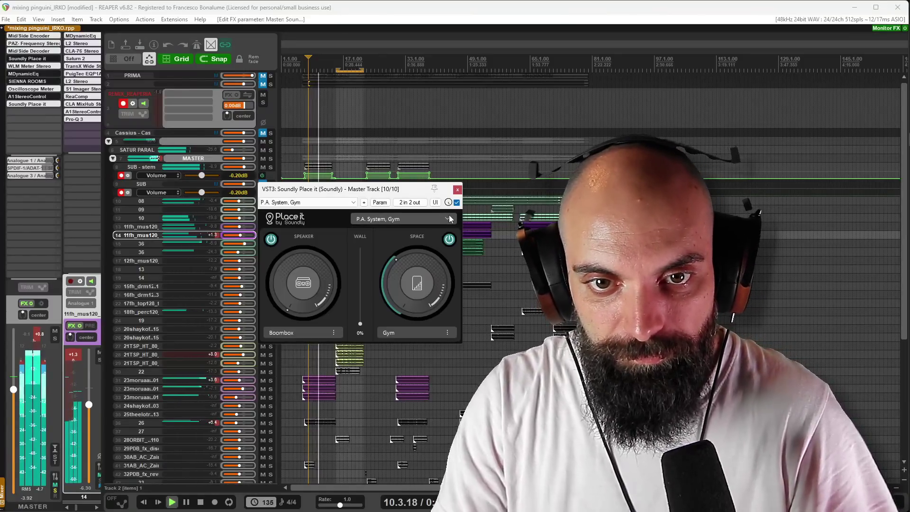
key("Down")
key("Down")
key("Down")
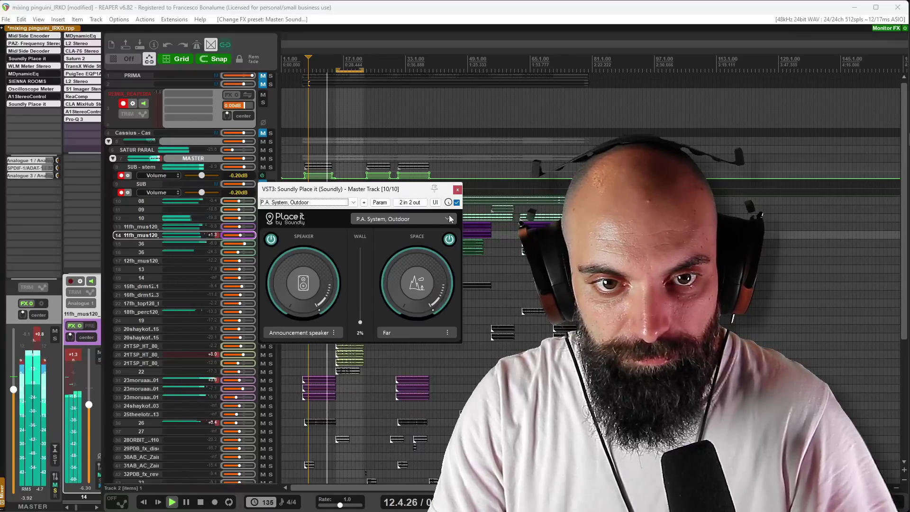
Restart playback, lower the Announcement speaker and Far space amounts to near zero, raise the space amount again, and stop
left_click_drag(426, 271, 437, 399)
key("space")
key("space")
left_click_drag(286, 278, 329, 408)
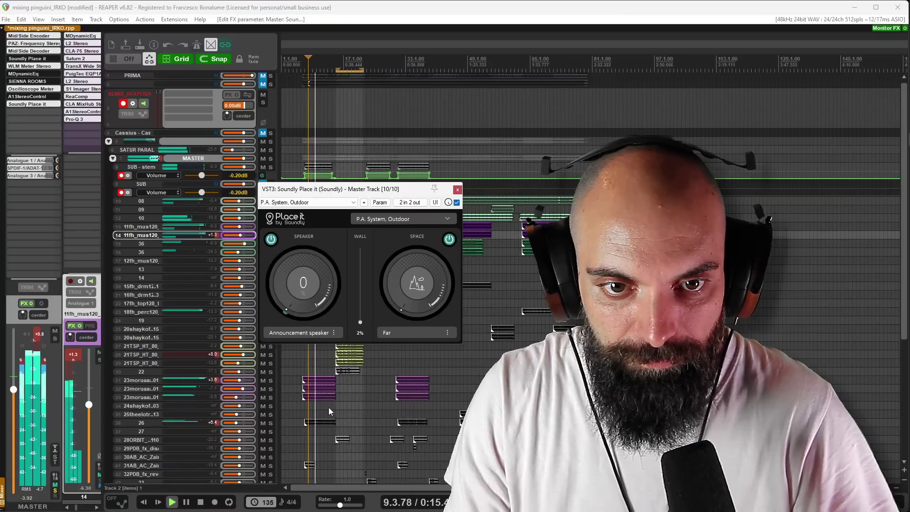
left_click_drag(394, 290, 417, 228)
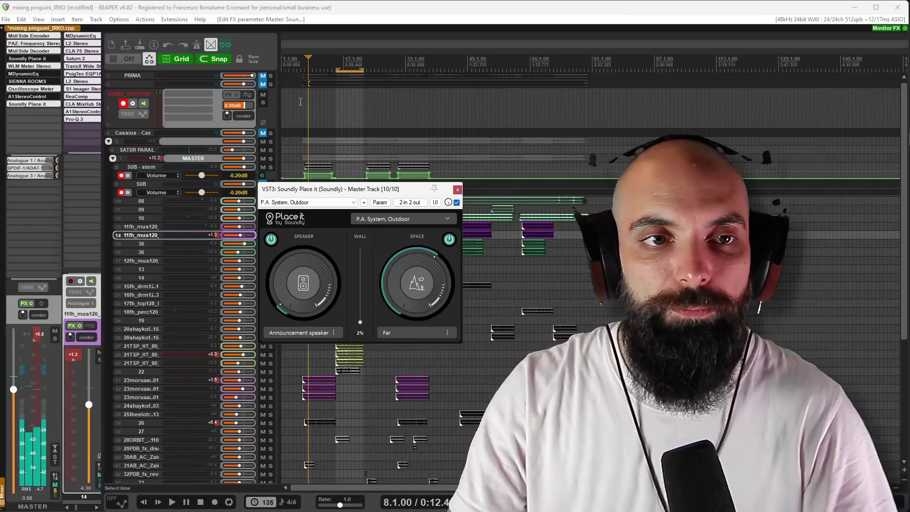
Remove the Soundly Place it plug-in from the end of the master's effects chain
left_click(42, 104)
left_click(42, 105, "alt")
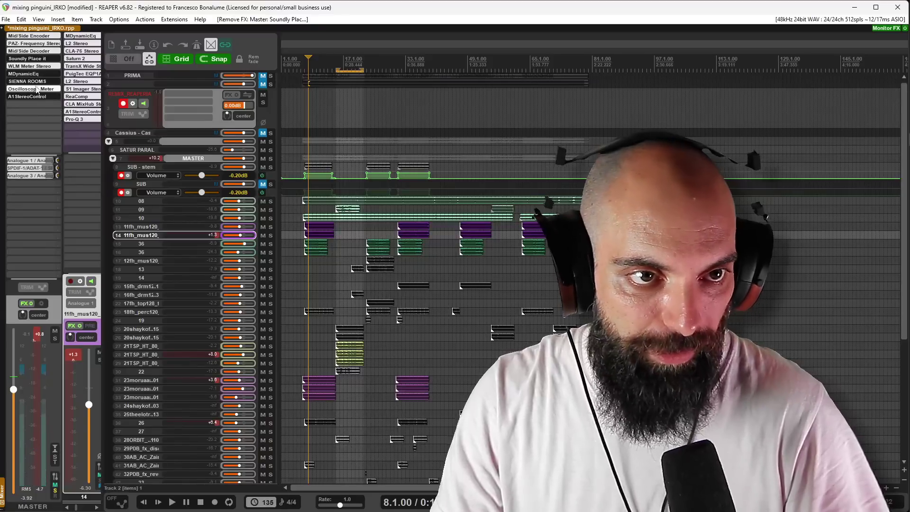